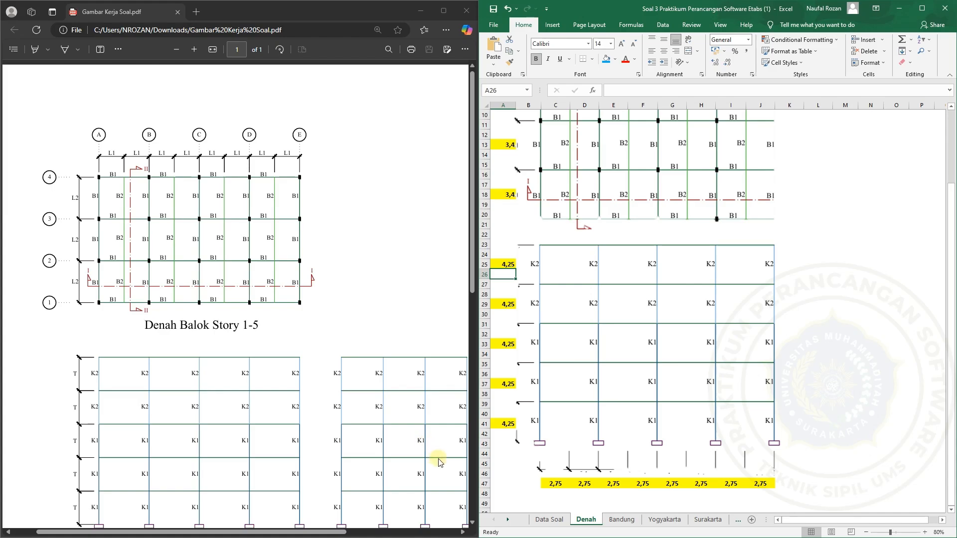
# Look over the Denah floor plan and display the building data on the Data Soal worksheet
pyautogui.scroll(3, 627, 388)
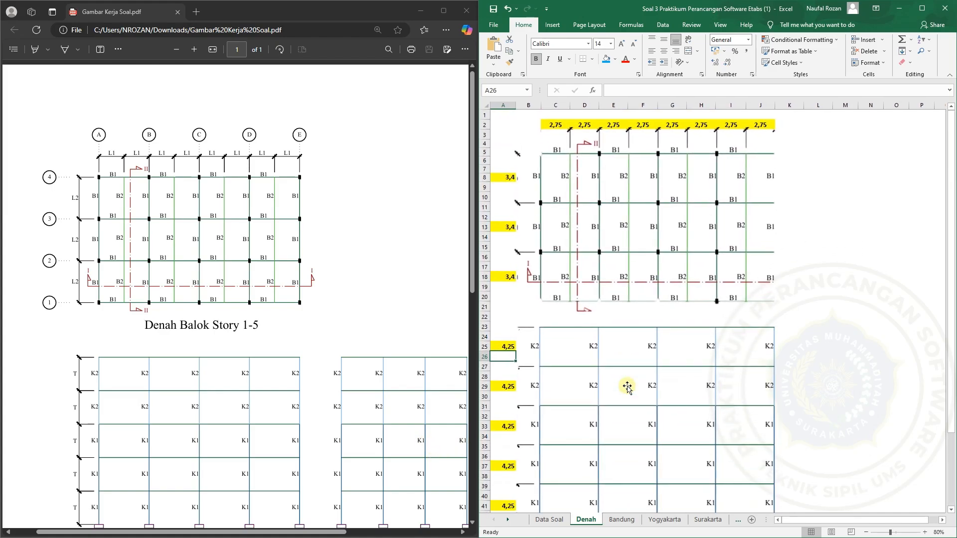
pyautogui.click(560, 521)
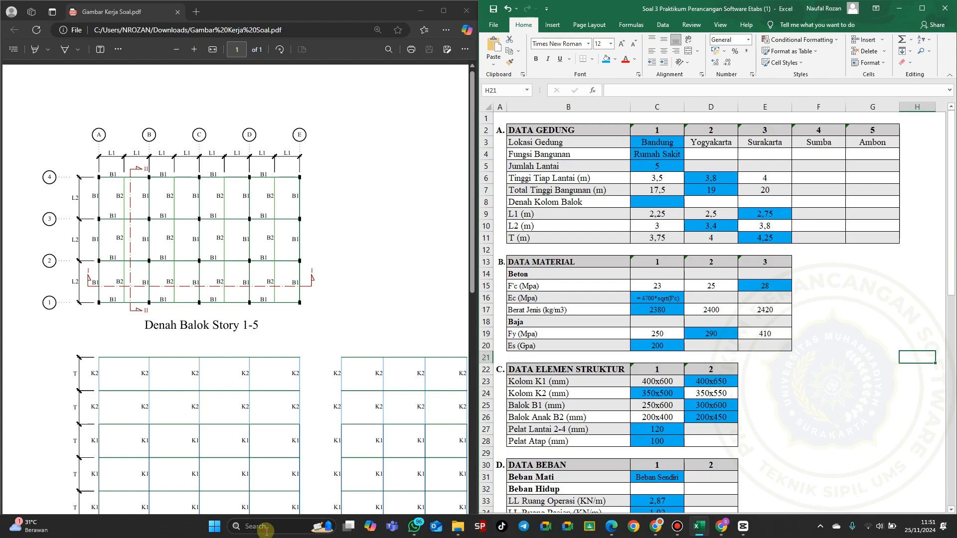
# Launch ETABS 21 and start a new model
pyautogui.click(266, 532)
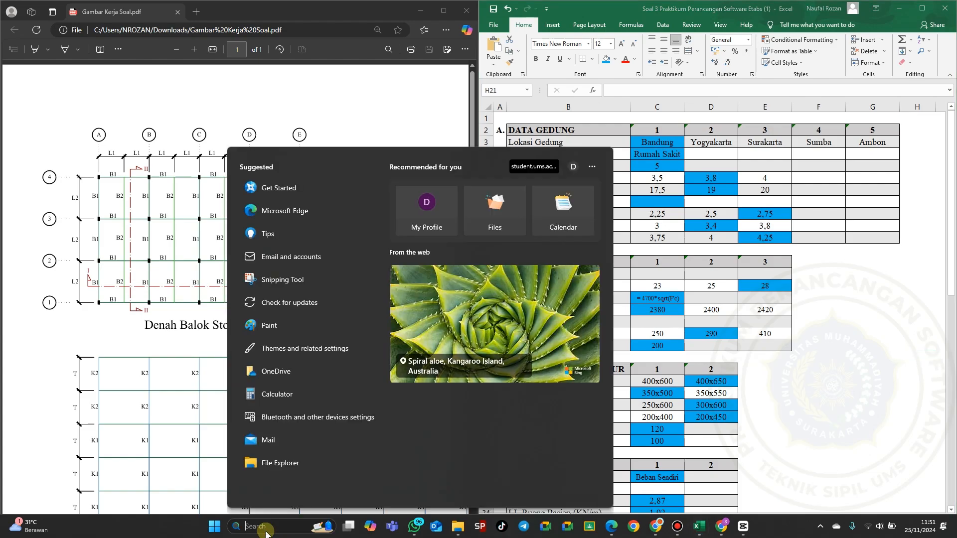
pyautogui.write('eta')
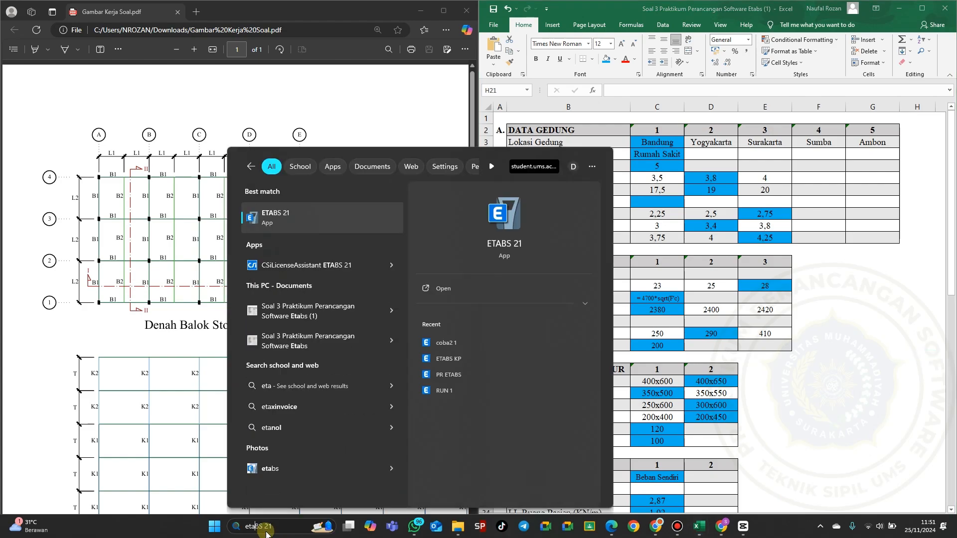
pyautogui.click(337, 216)
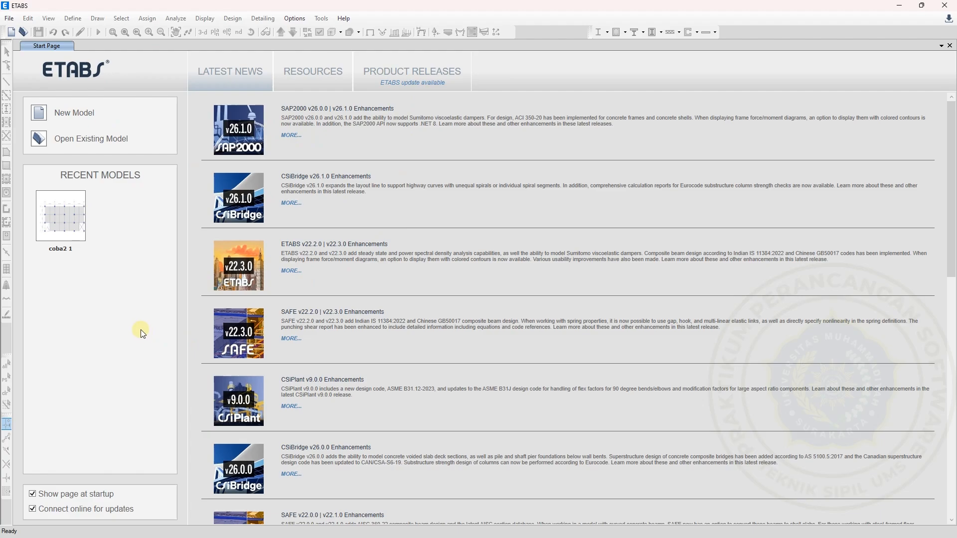
pyautogui.click(46, 115)
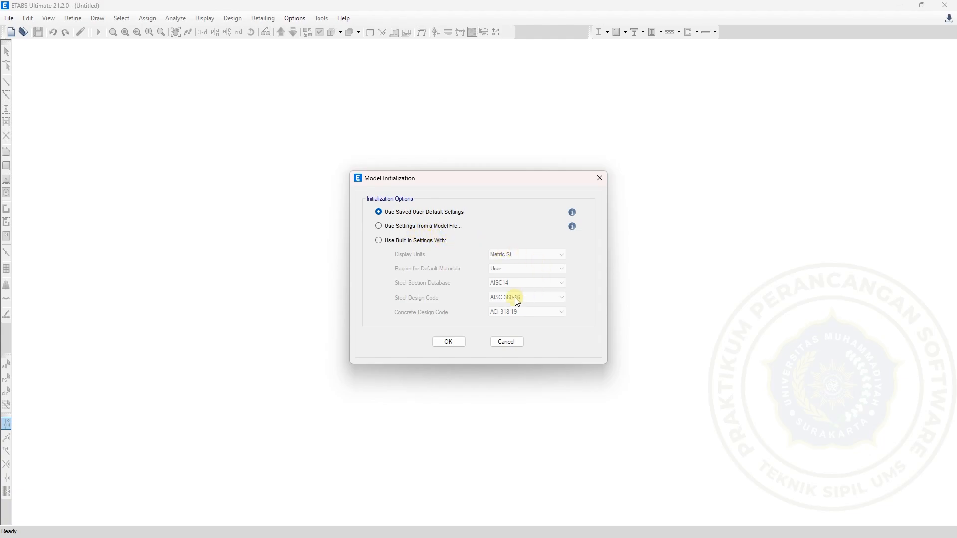
# Initialize the model with built-in settings using Metric SI units, User region materials, AISC14, AISC 360-16 and ACI 318-19
pyautogui.click(391, 243)
pyautogui.click(560, 258)
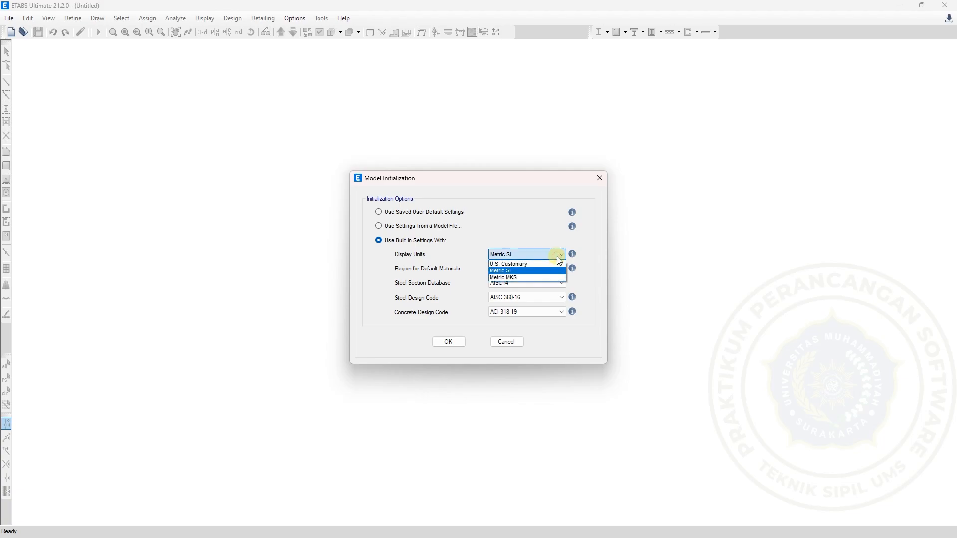
pyautogui.click(534, 274)
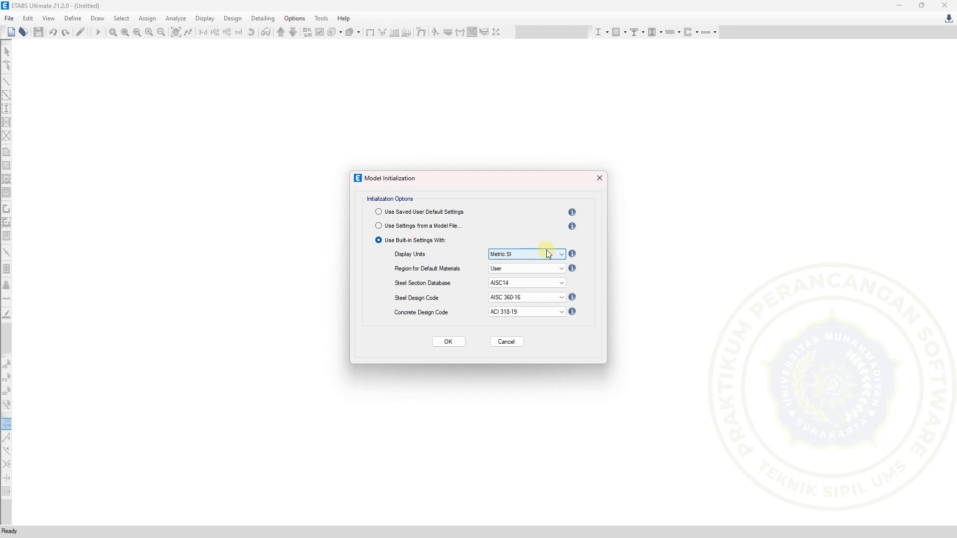
pyautogui.click(532, 255)
pyautogui.click(533, 254)
pyautogui.click(508, 273)
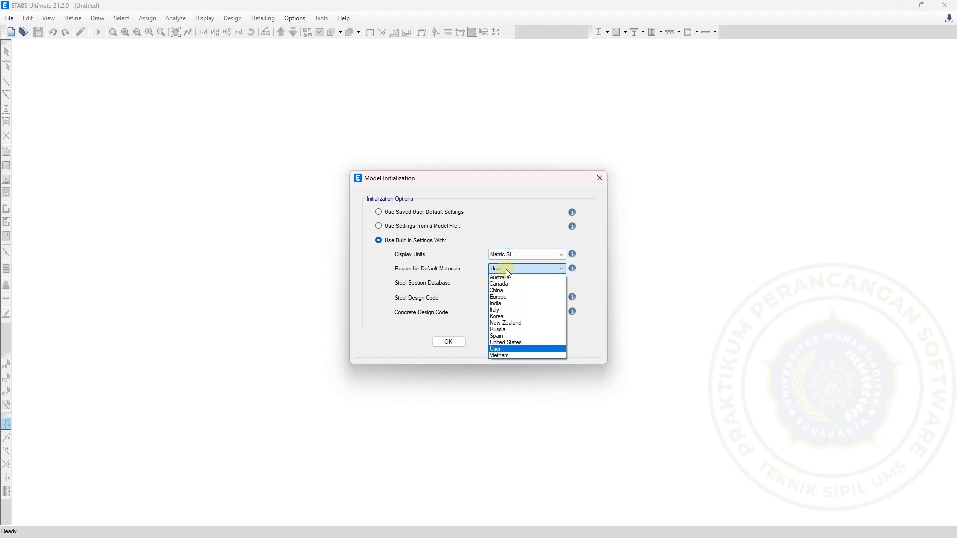
pyautogui.click(510, 349)
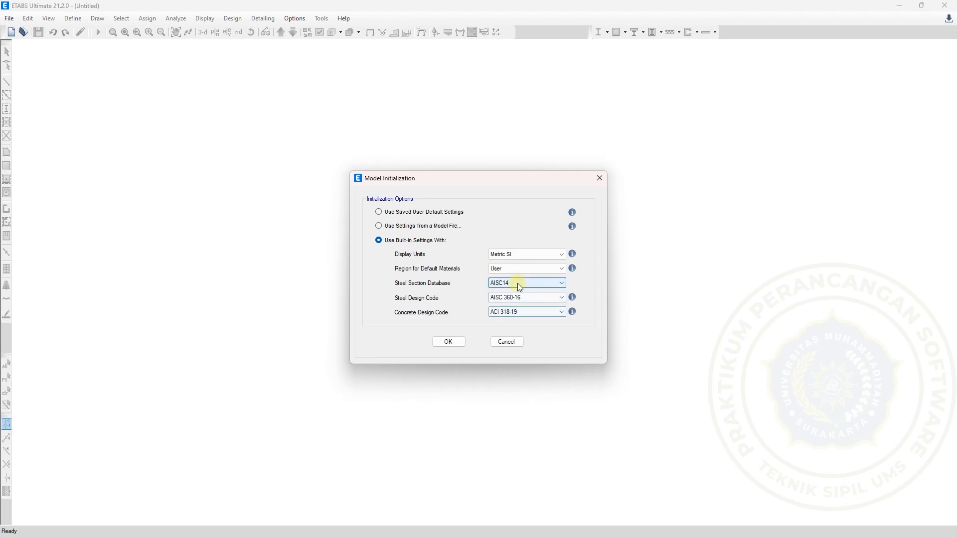
pyautogui.click(505, 315)
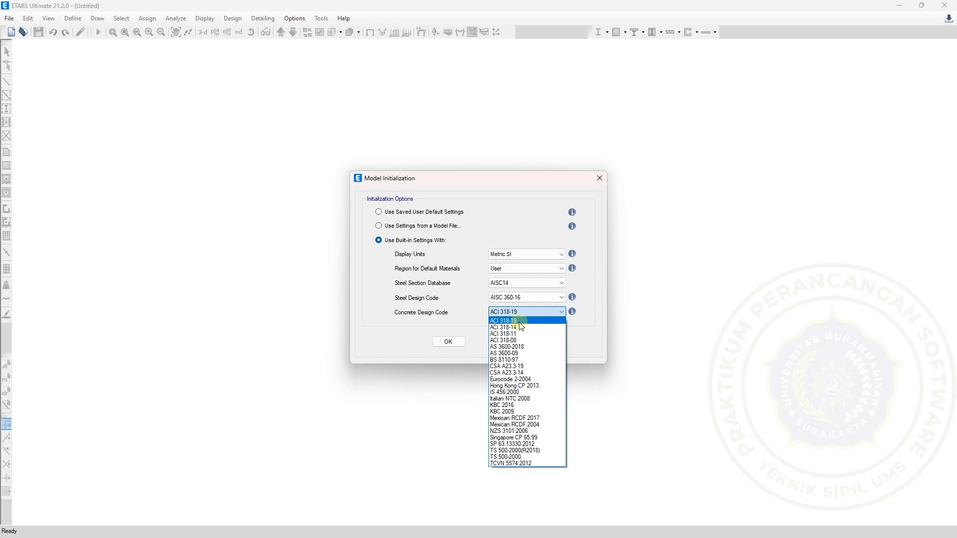
pyautogui.click(477, 322)
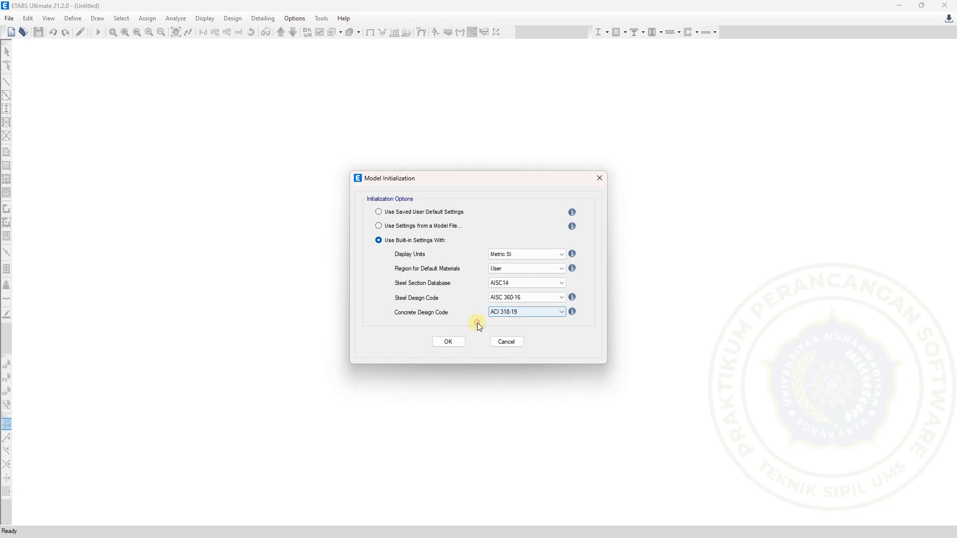
pyautogui.click(444, 343)
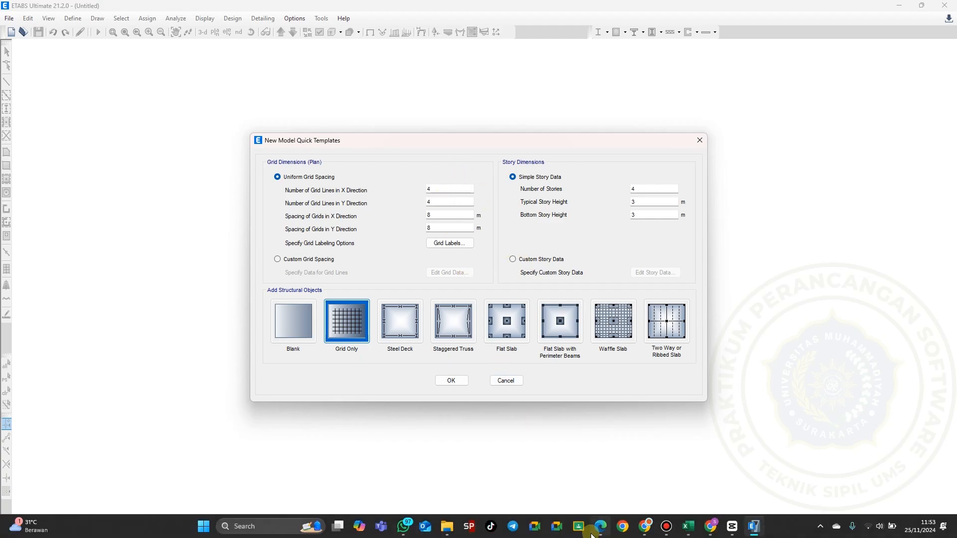
# Examine the grid layout and spans on the Excel workbook's Denah worksheet, and return to ETABS
pyautogui.moveTo(601, 529)
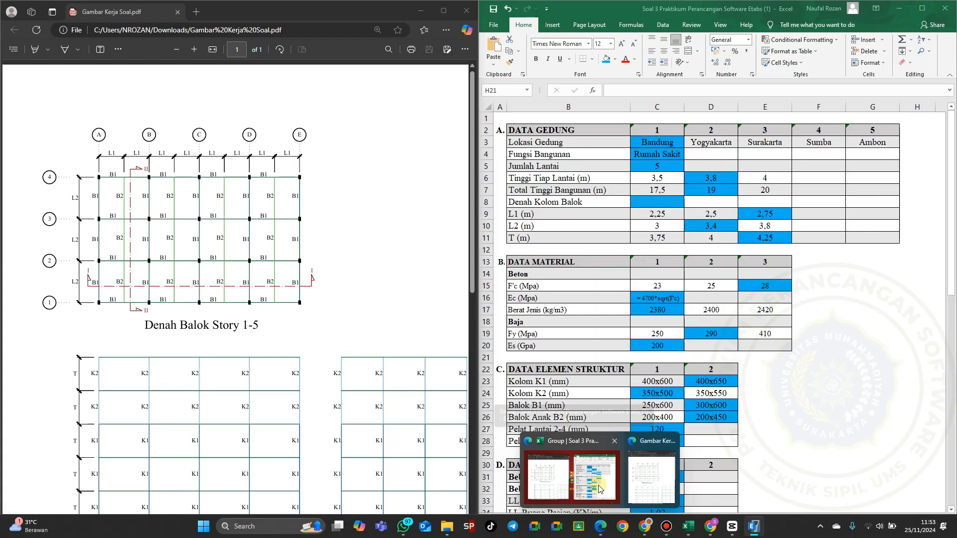
pyautogui.click(600, 488)
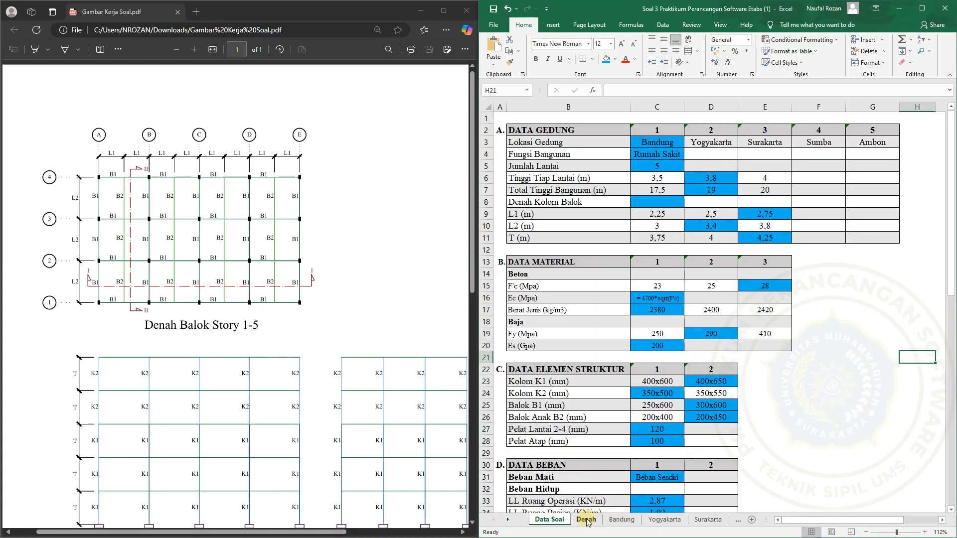
pyautogui.click(587, 521)
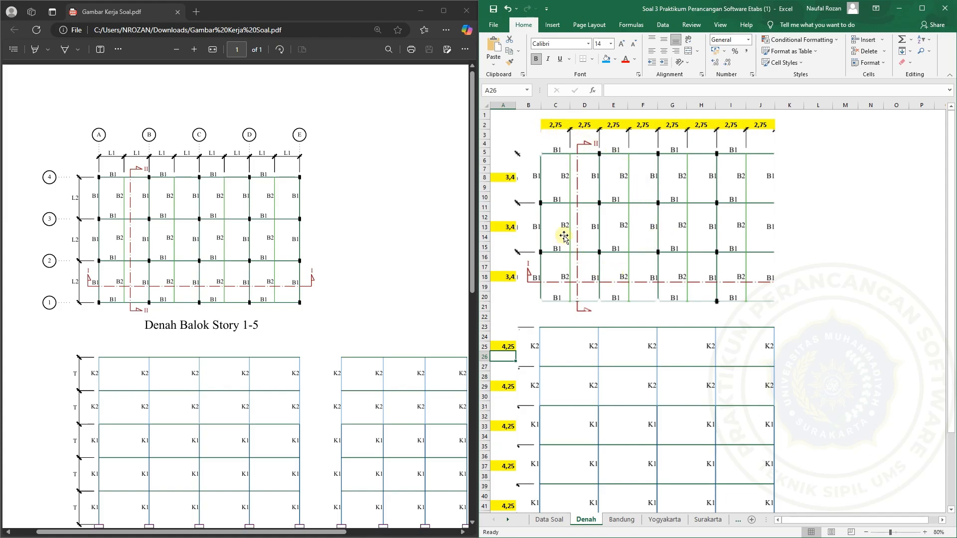
pyautogui.moveTo(623, 536)
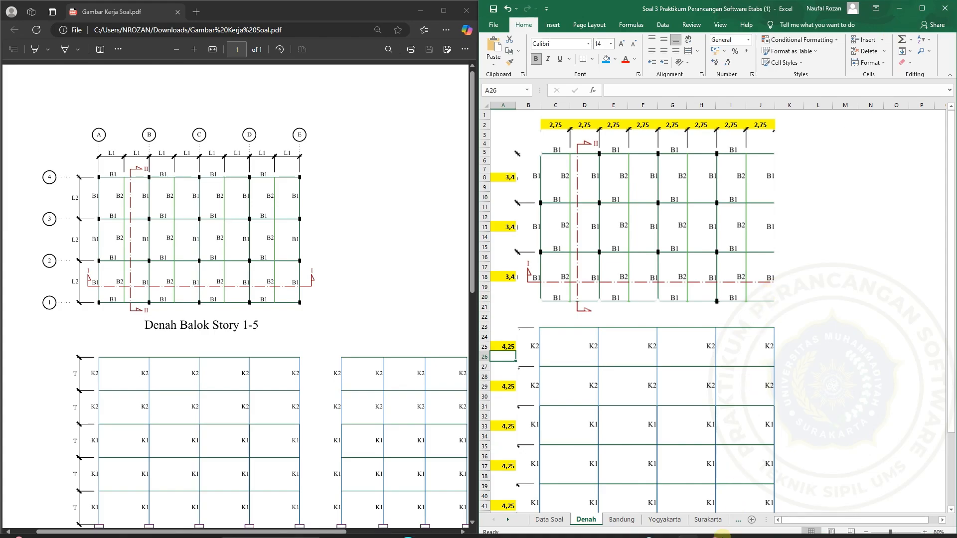
pyautogui.click(754, 532)
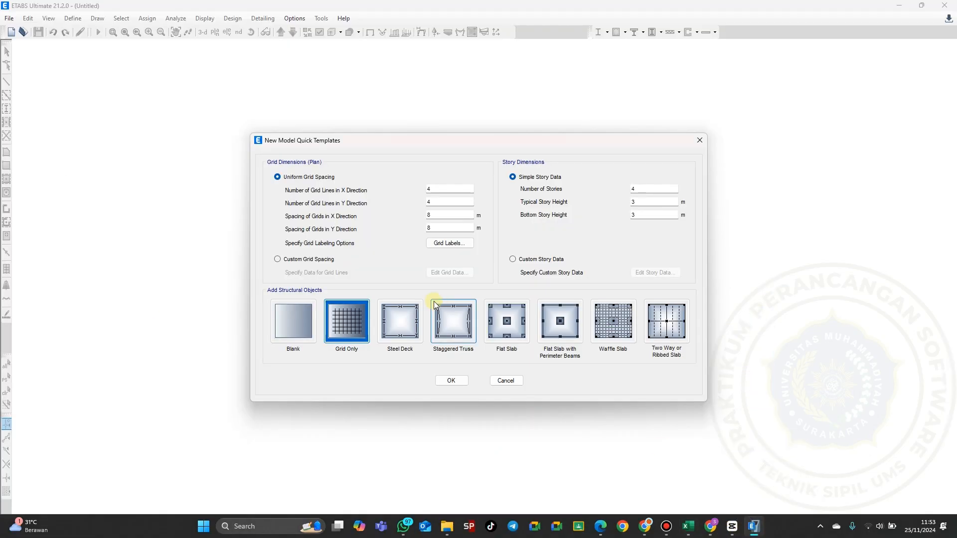
# Define uniform grids with 5 lines in X spaced 5,5 m and 4 lines in Y spaced 3,4 m
pyautogui.doubleClick(444, 190)
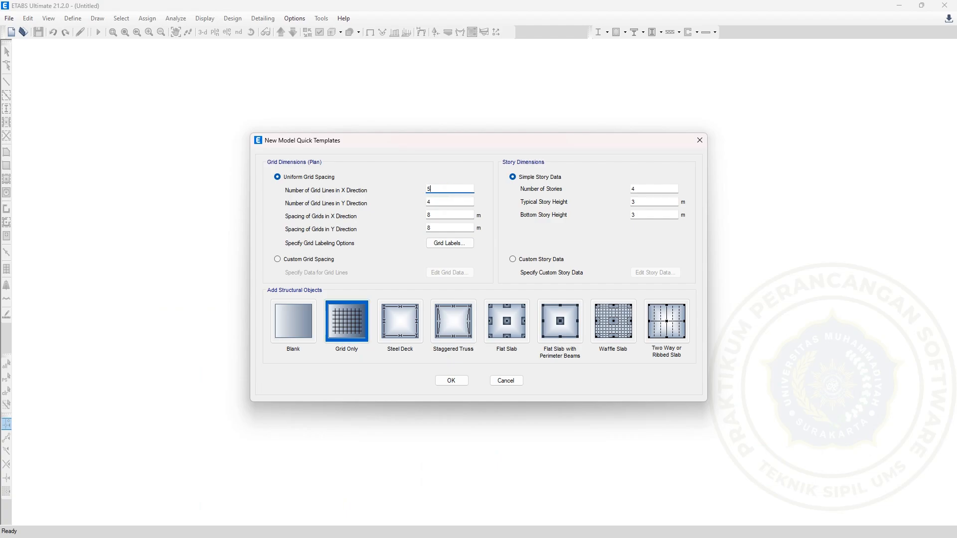
pyautogui.write('5')
pyautogui.doubleClick(438, 203)
pyautogui.write('4')
pyautogui.doubleClick(438, 215)
pyautogui.press('BackSpace')
pyautogui.write('2,75')
pyautogui.click(436, 226)
pyautogui.press('BackSpace')
pyautogui.write('3,4')
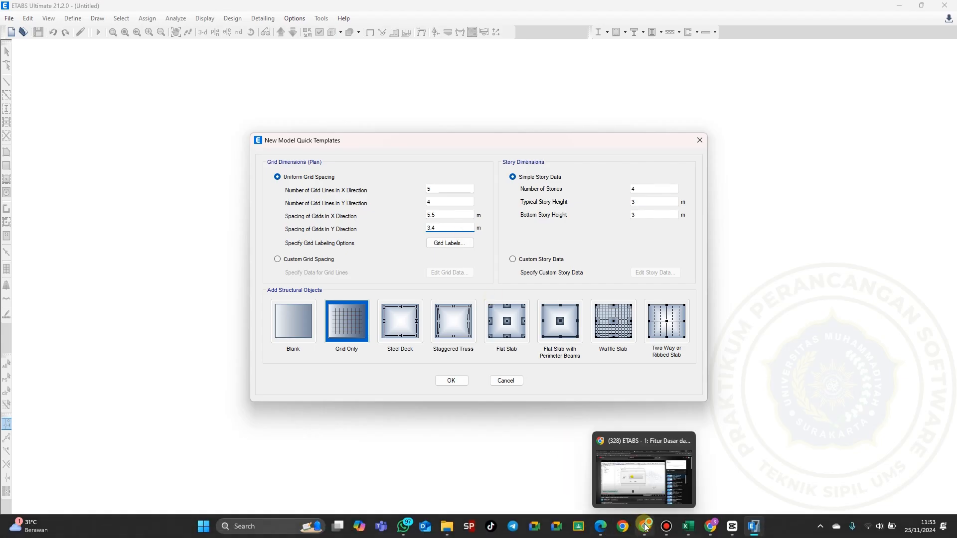
# Check the span dimensions and story heights on the Excel Denah worksheet beside the template dialog, and return to ETABS
pyautogui.moveTo(688, 526)
pyautogui.click(740, 480)
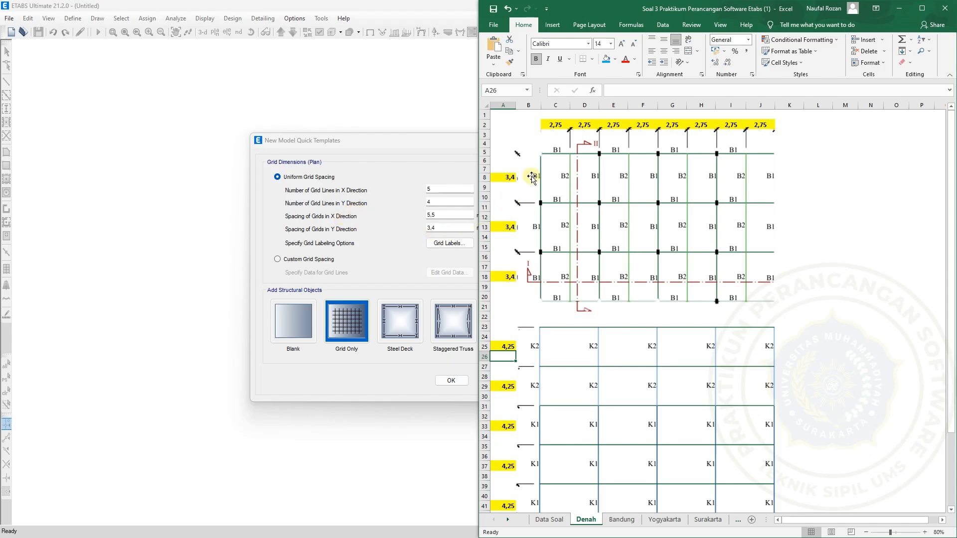
pyautogui.click(415, 264)
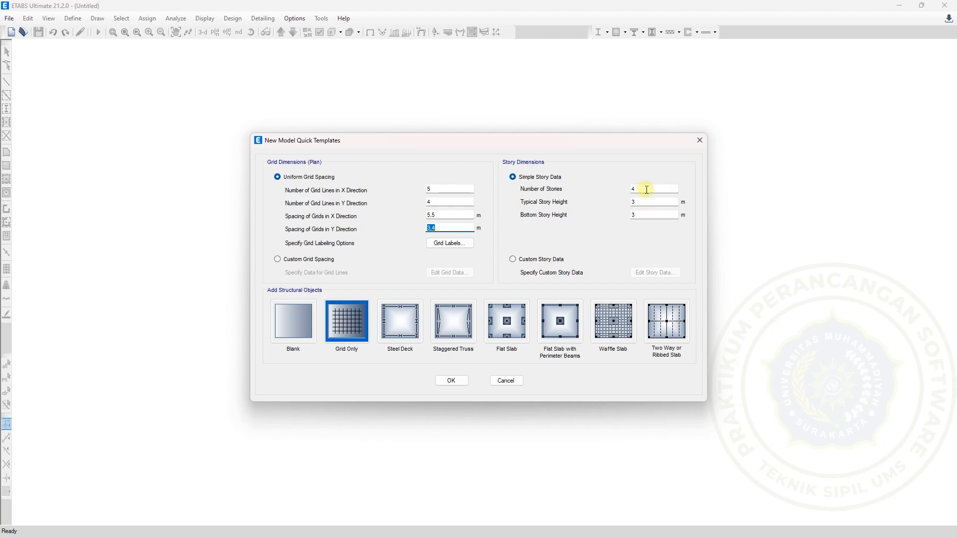
# Set 5 stories with typical and bottom story heights of 4,25 m, and create the Grid Only model
pyautogui.moveTo(641, 189); pyautogui.dragTo(626, 194)
pyautogui.write('5')
pyautogui.click(643, 201)
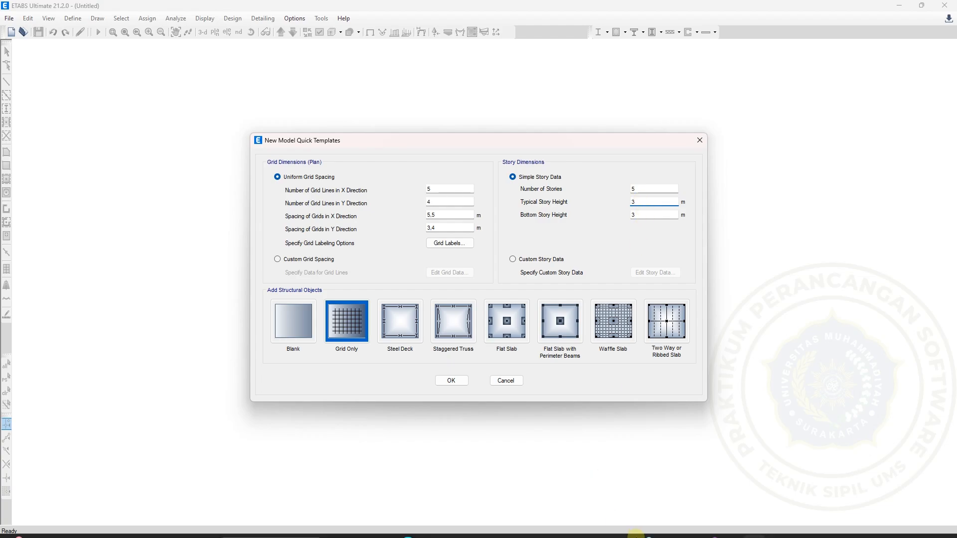
pyautogui.moveTo(713, 530)
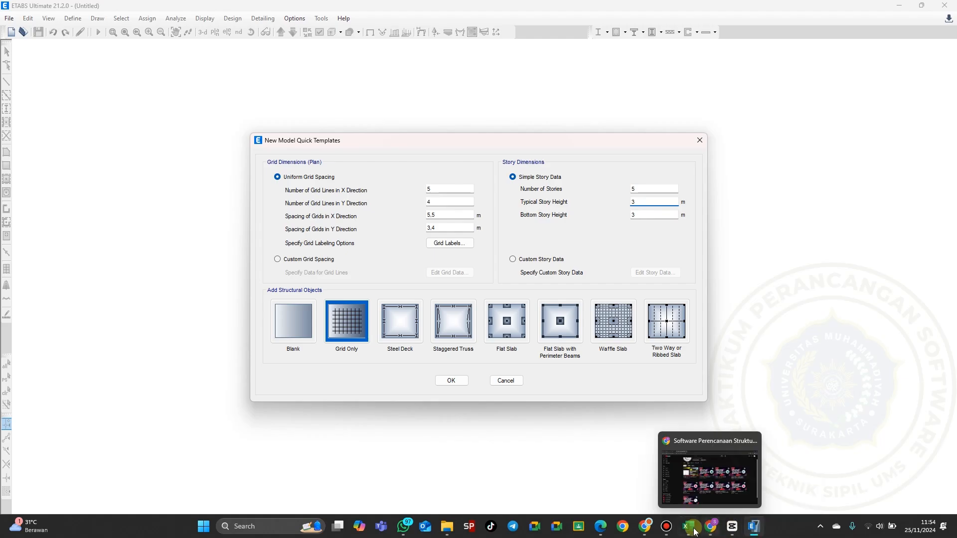
pyautogui.moveTo(688, 526)
pyautogui.moveTo(690, 479)
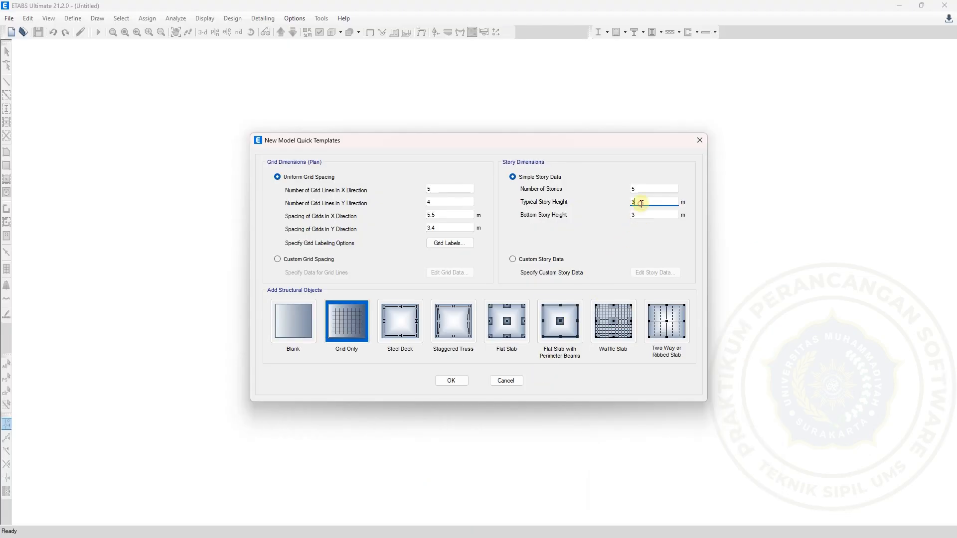
pyautogui.moveTo(638, 203); pyautogui.dragTo(629, 206)
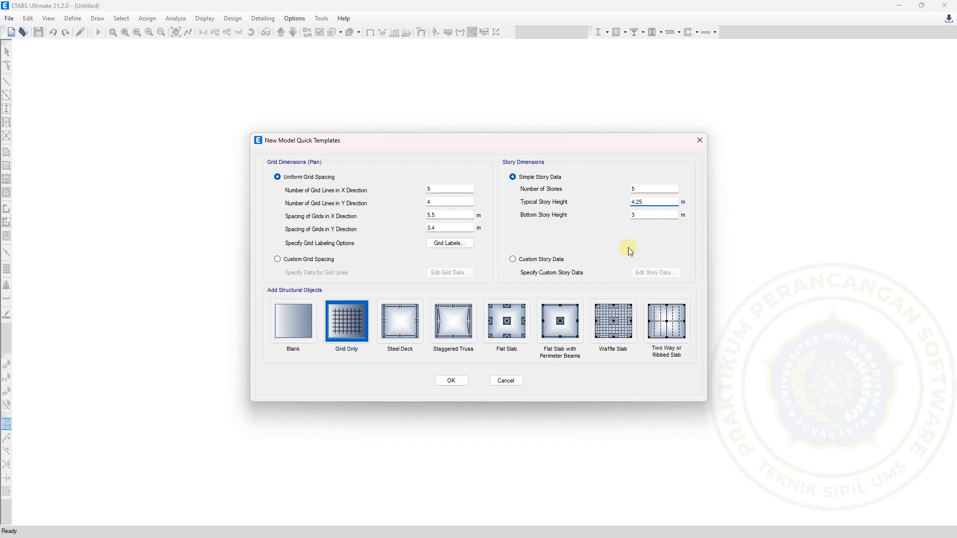
pyautogui.click(643, 215)
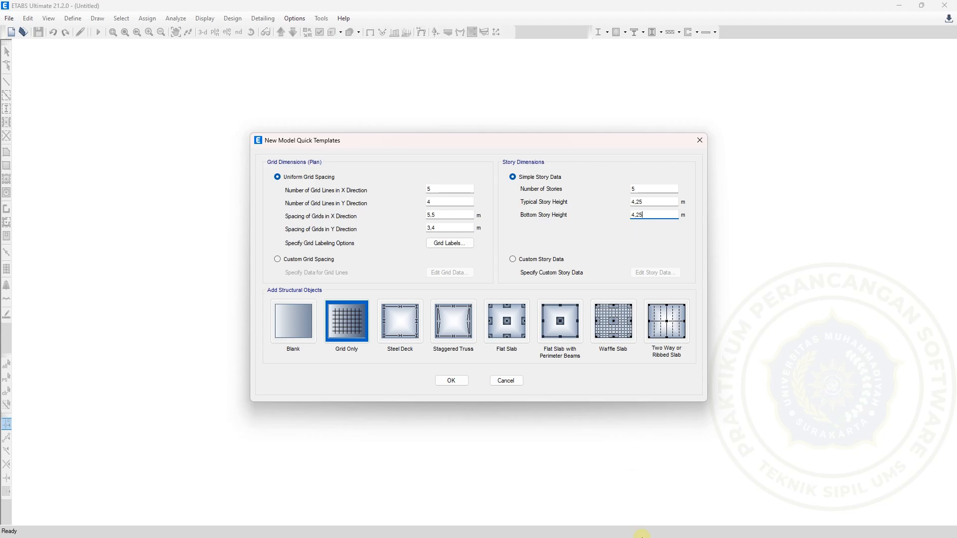
pyautogui.click(696, 533)
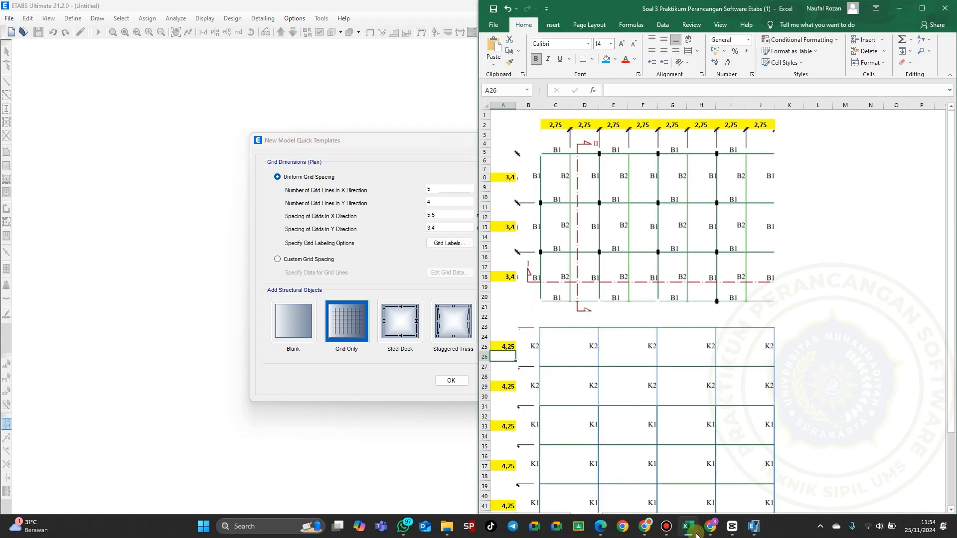
pyautogui.click(697, 534)
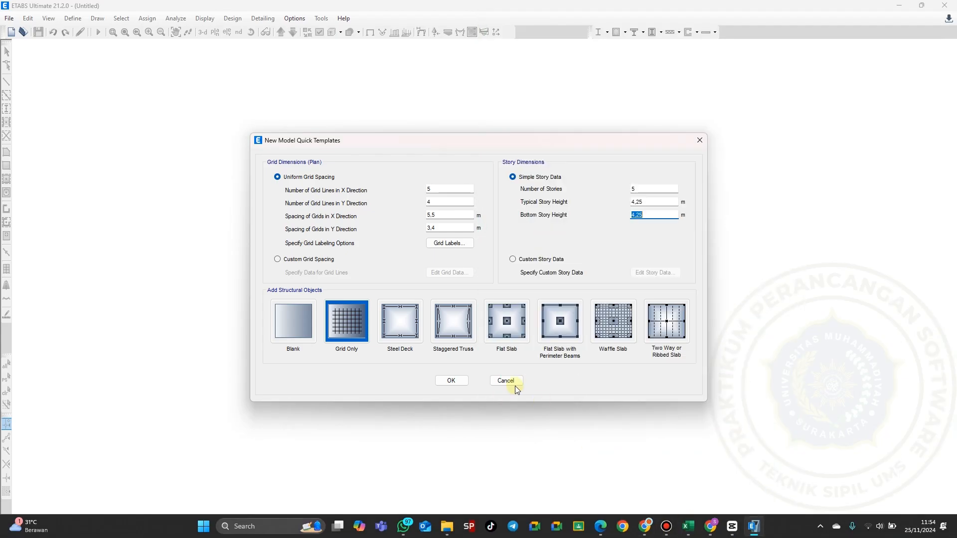
pyautogui.click(447, 380)
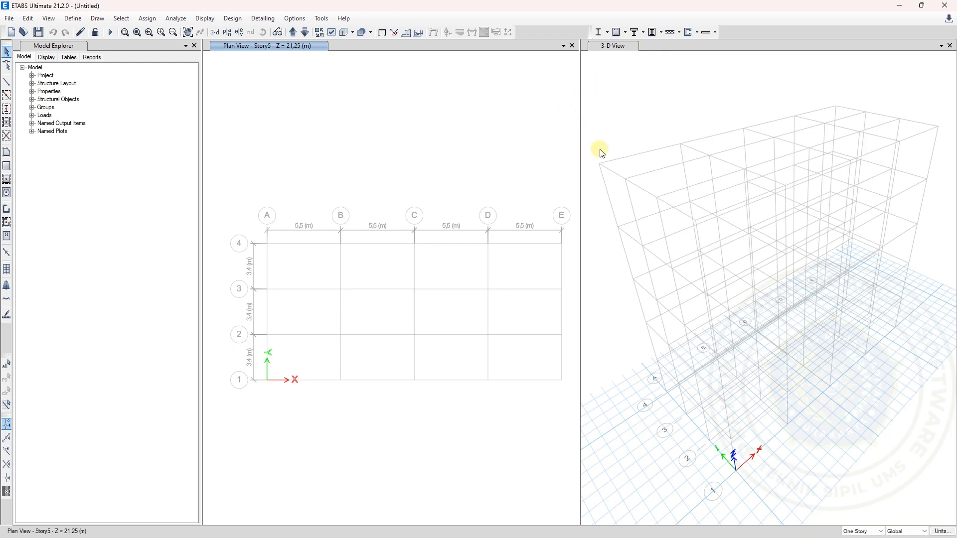
# Display the Base level in the plan view window
pyautogui.click(605, 128)
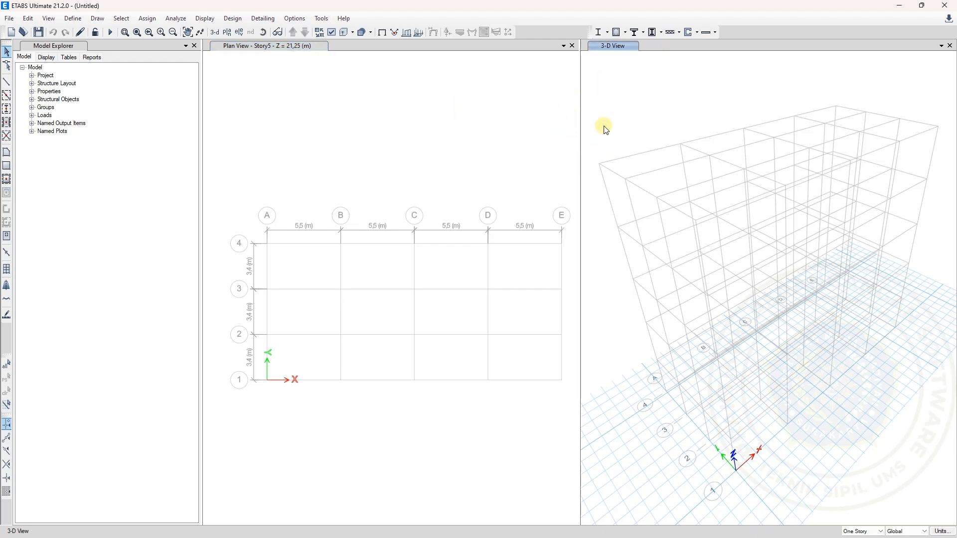
pyautogui.click(451, 111)
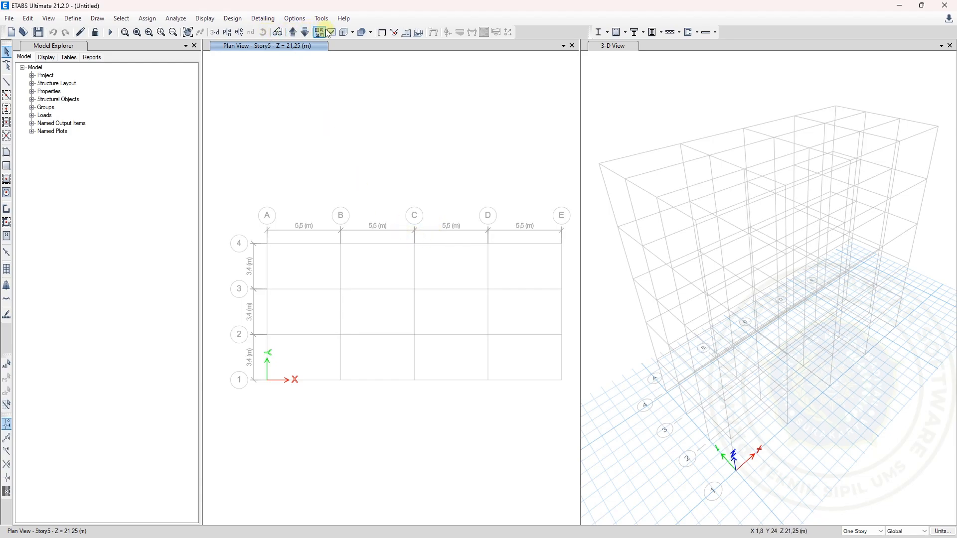
pyautogui.click(226, 32)
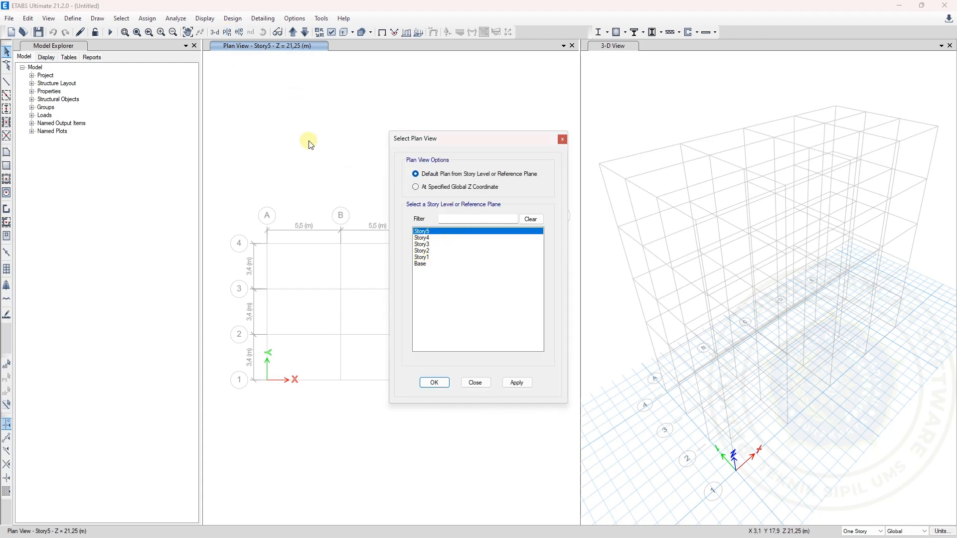
pyautogui.click(227, 33)
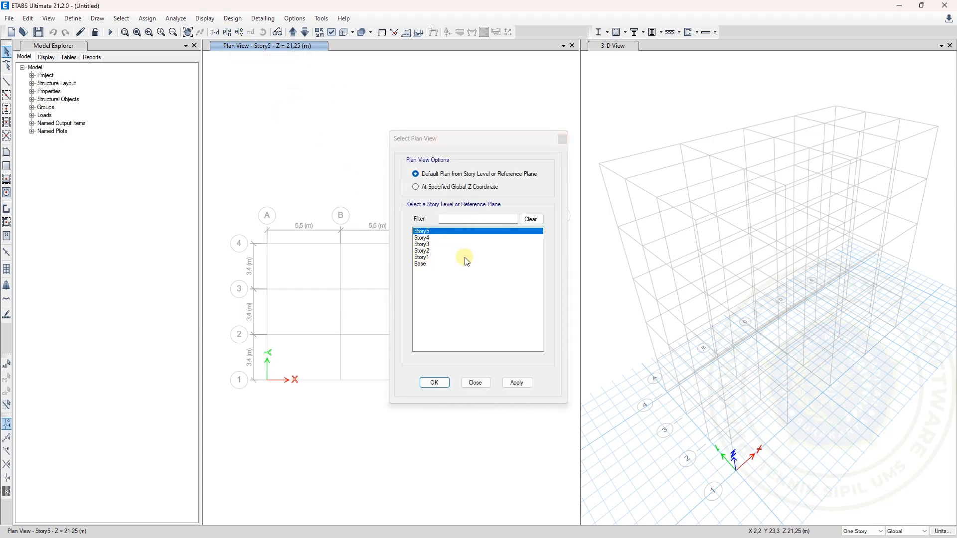
pyautogui.click(424, 239)
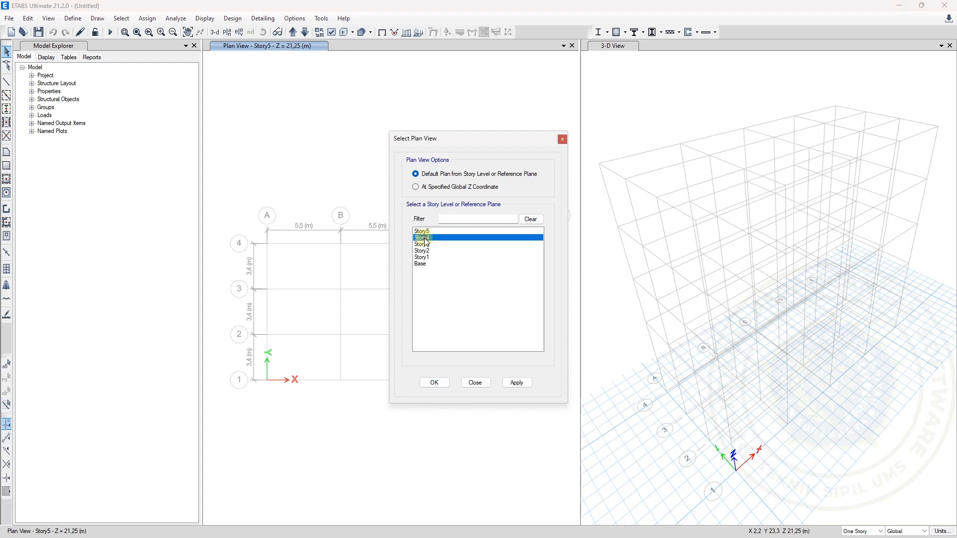
pyautogui.click(426, 245)
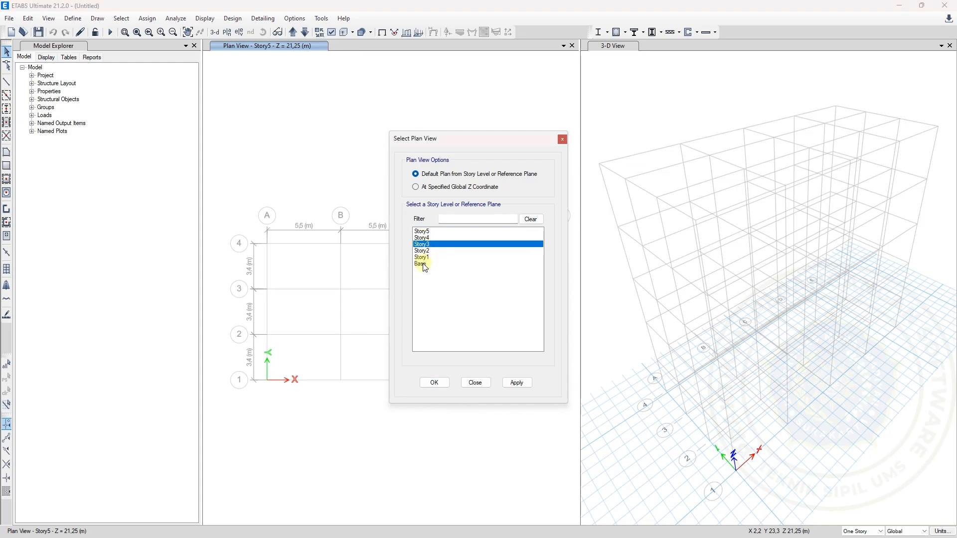
pyautogui.click(424, 265)
pyautogui.click(426, 382)
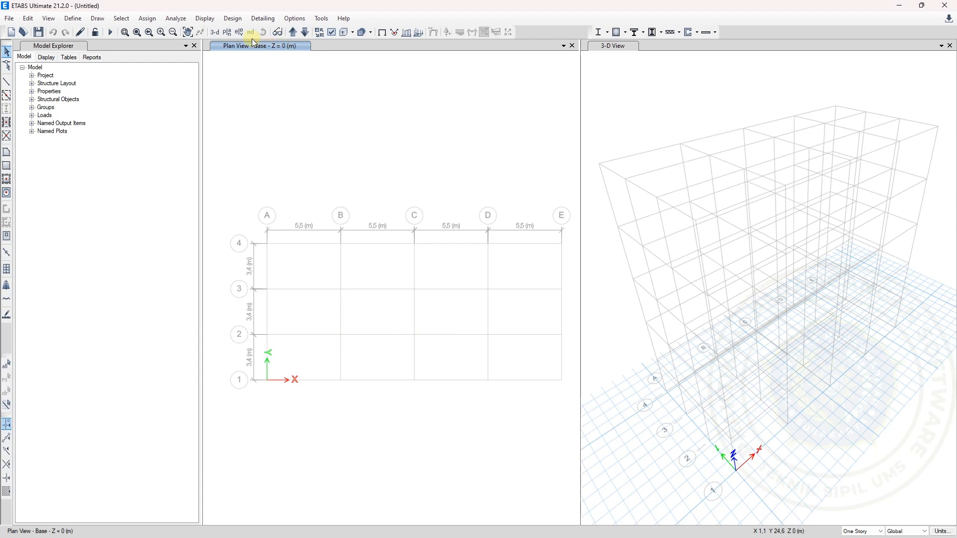
# Display the elevation view along grid line 2 in the plan window and examine its story levels
pyautogui.click(240, 33)
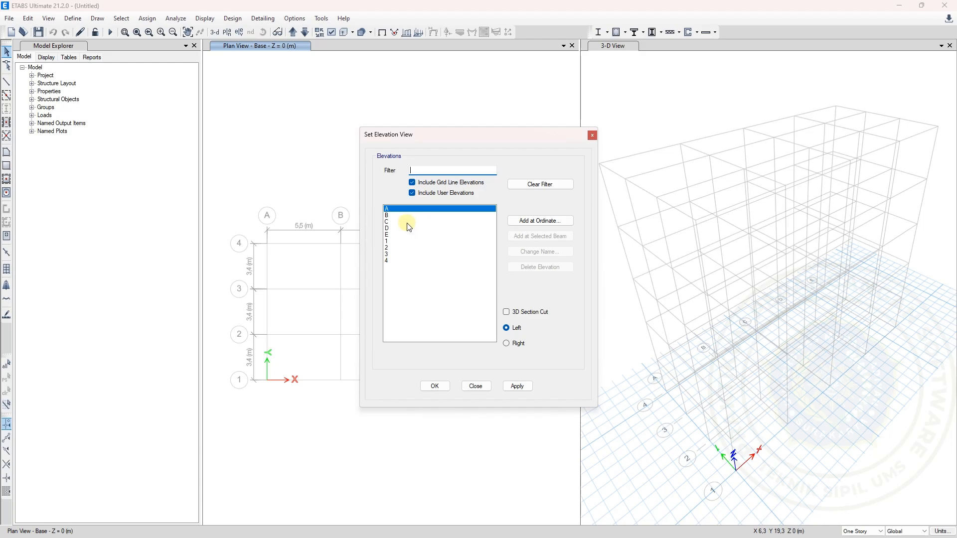
pyautogui.click(244, 45)
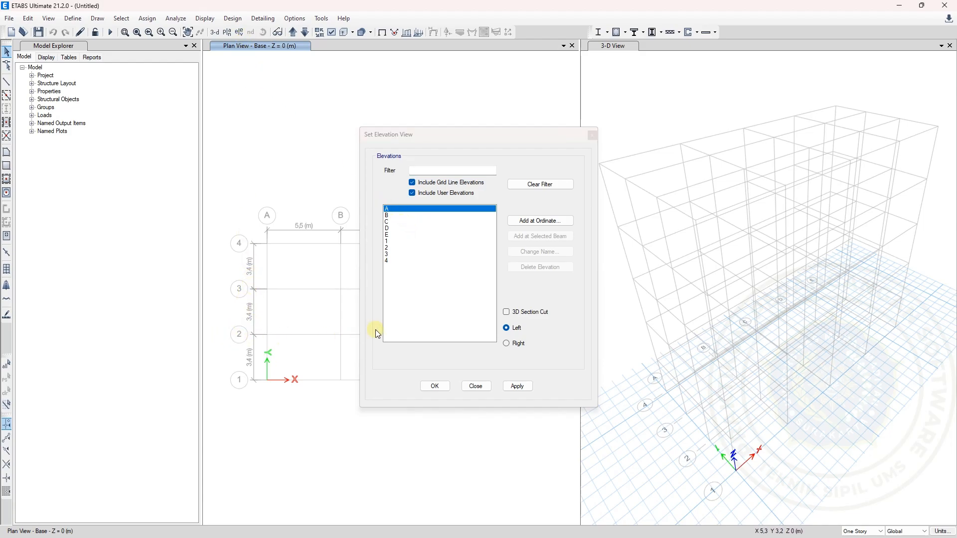
pyautogui.click(391, 247)
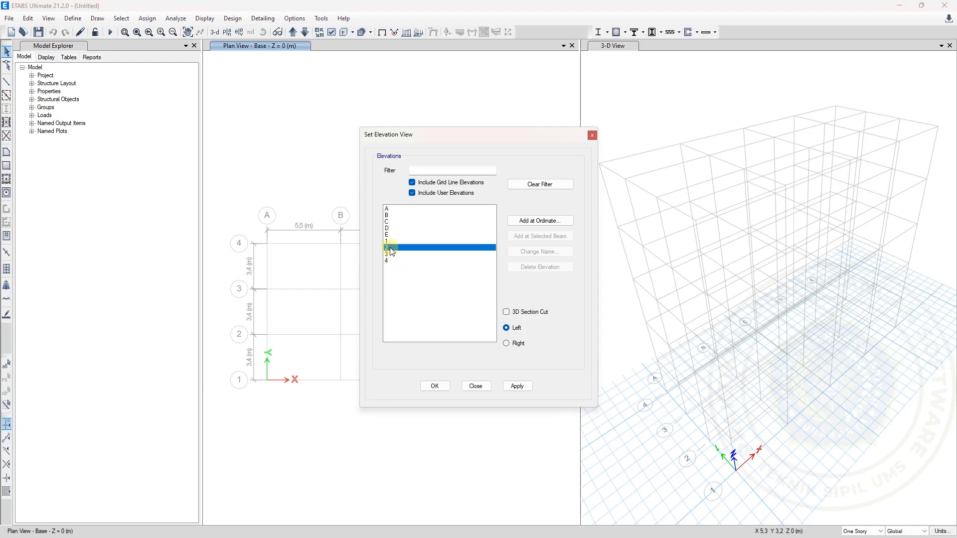
pyautogui.click(517, 387)
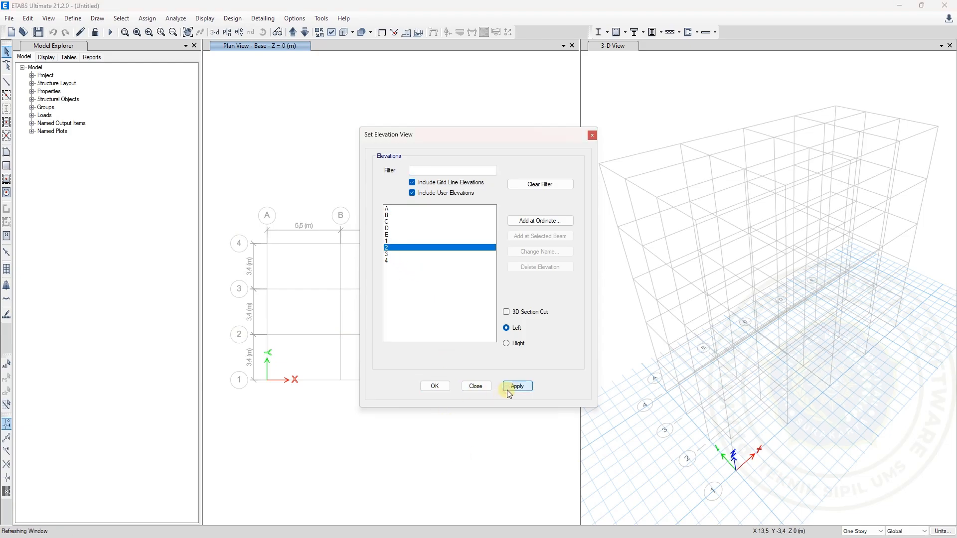
pyautogui.click(435, 387)
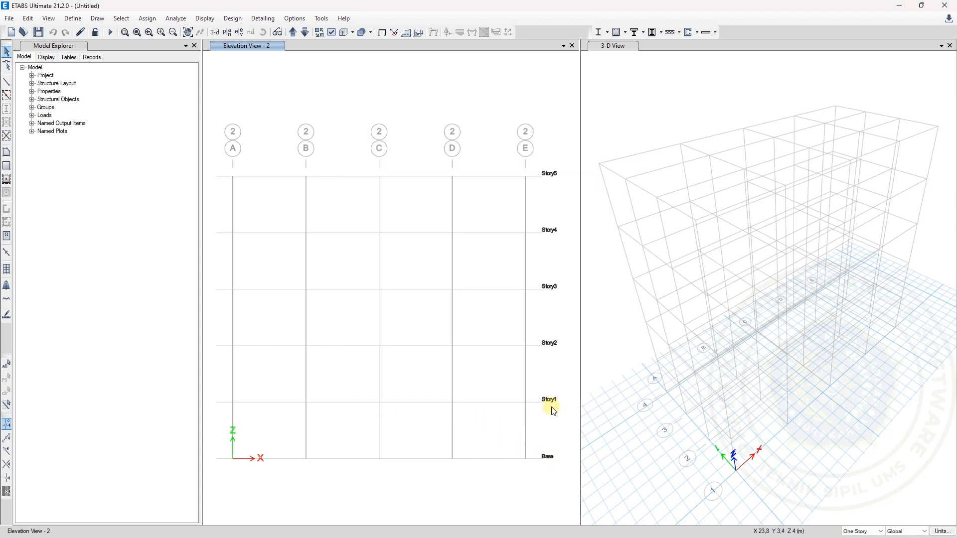
pyautogui.scroll(-2, 453, 368)
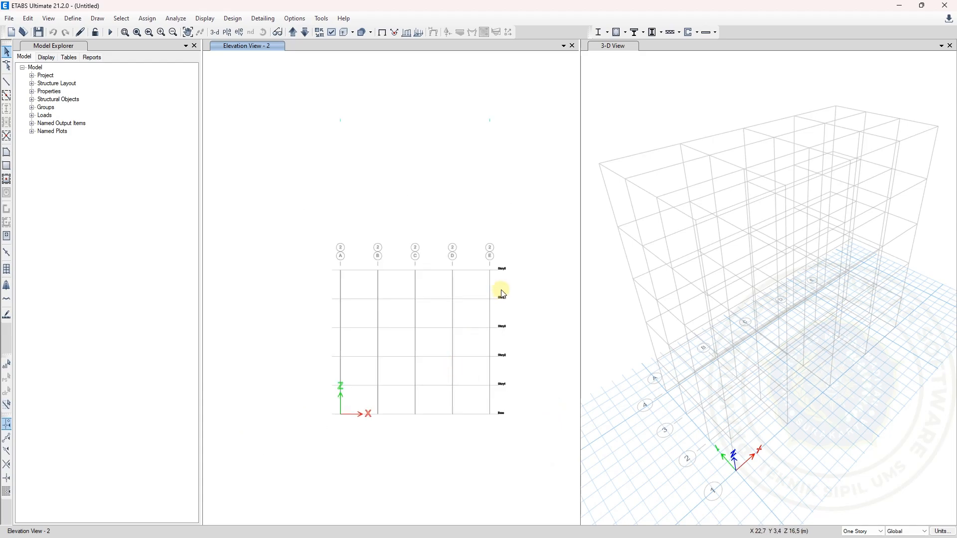
pyautogui.scroll(2, 503, 338)
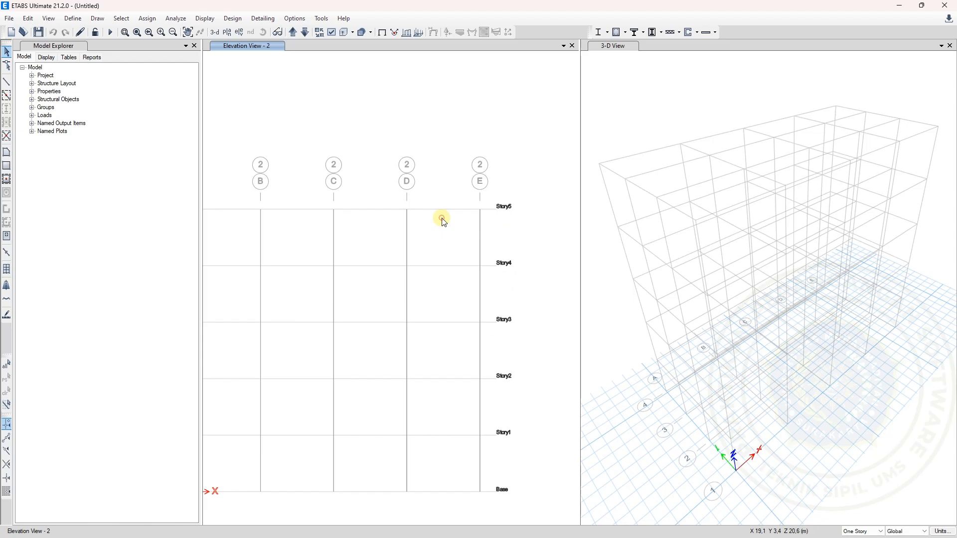
pyautogui.moveTo(442, 218); pyautogui.dragTo(489, 223)
# Display the Story1 level as a plan view in place of the elevation
pyautogui.click(228, 33)
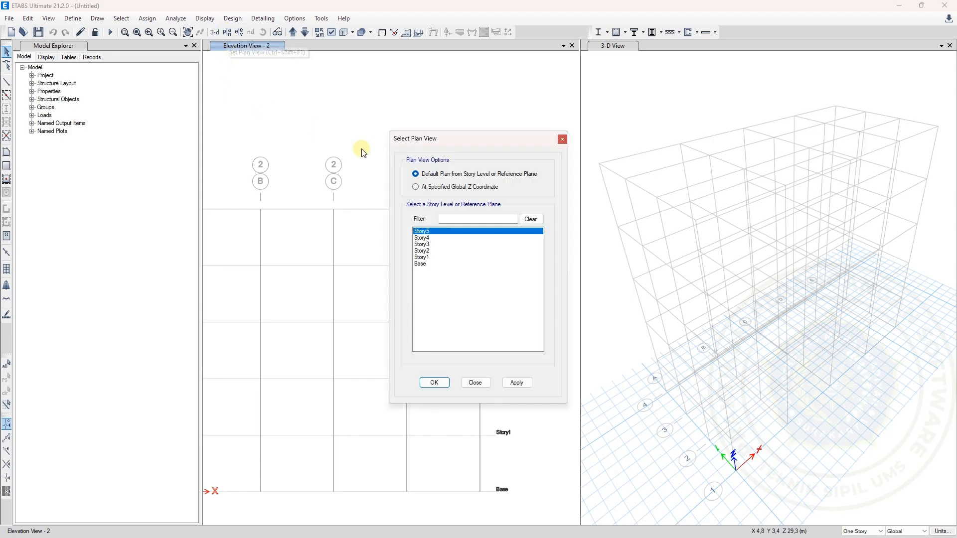
pyautogui.click(428, 258)
pyautogui.click(434, 383)
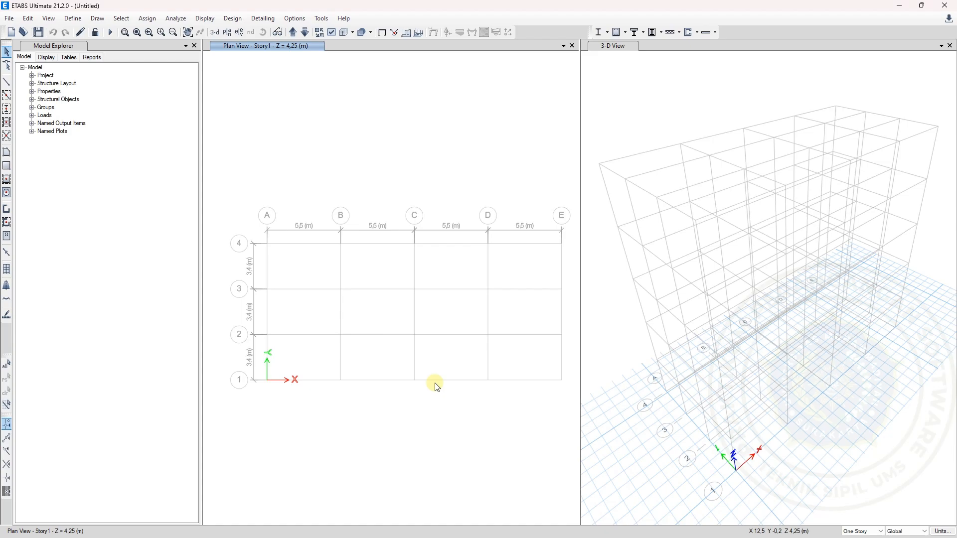
# Check the story data table of the model, and rename the grid system as Grid Soal 3
pyautogui.rightClick(385, 157)
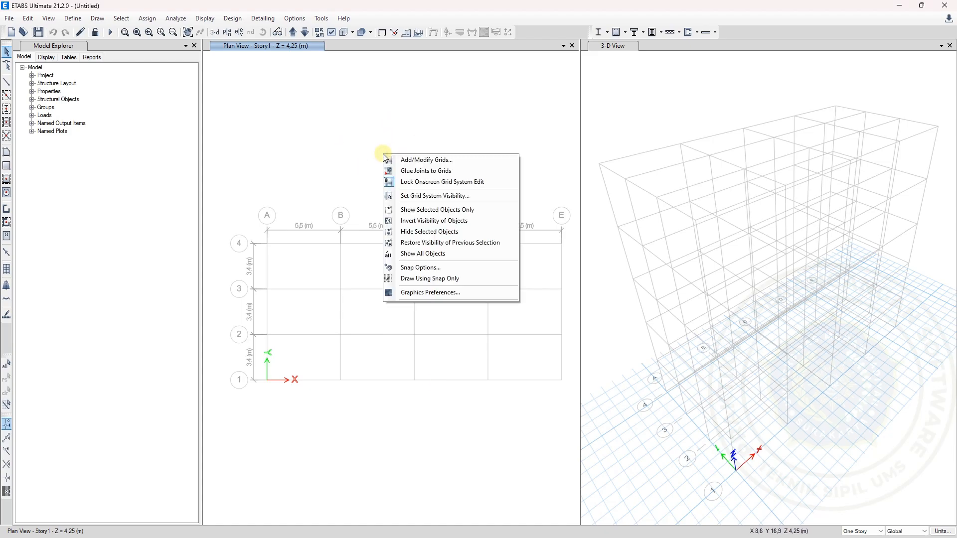
pyautogui.click(427, 161)
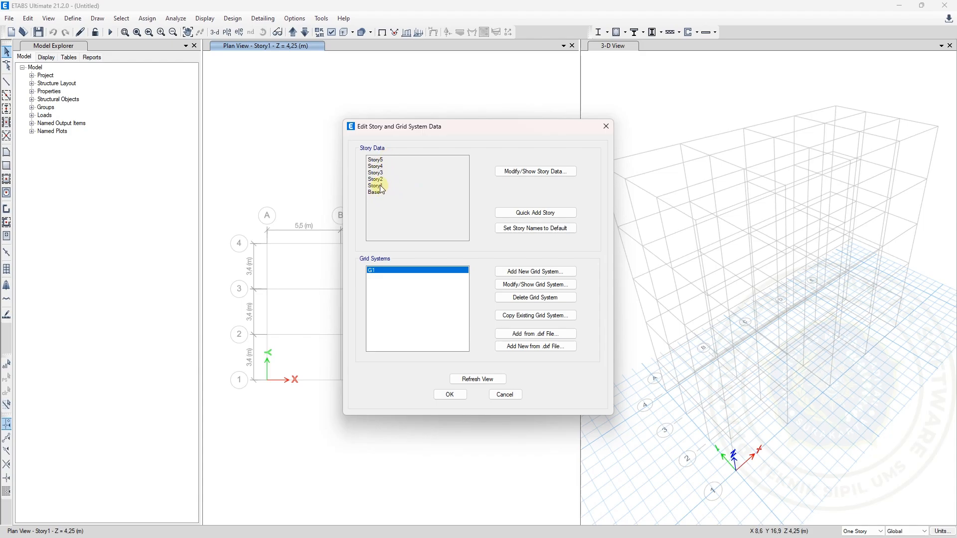
pyautogui.click(519, 172)
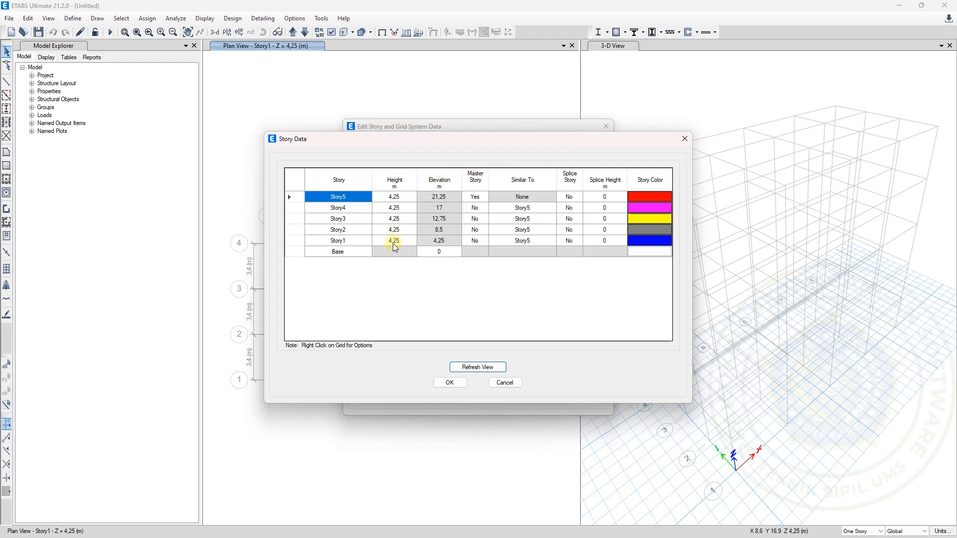
pyautogui.click(449, 383)
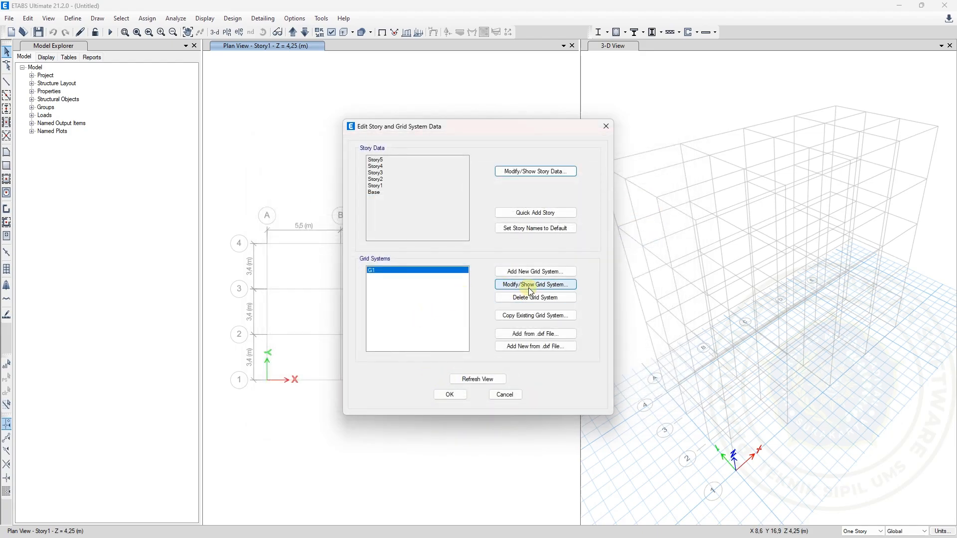
pyautogui.click(529, 287)
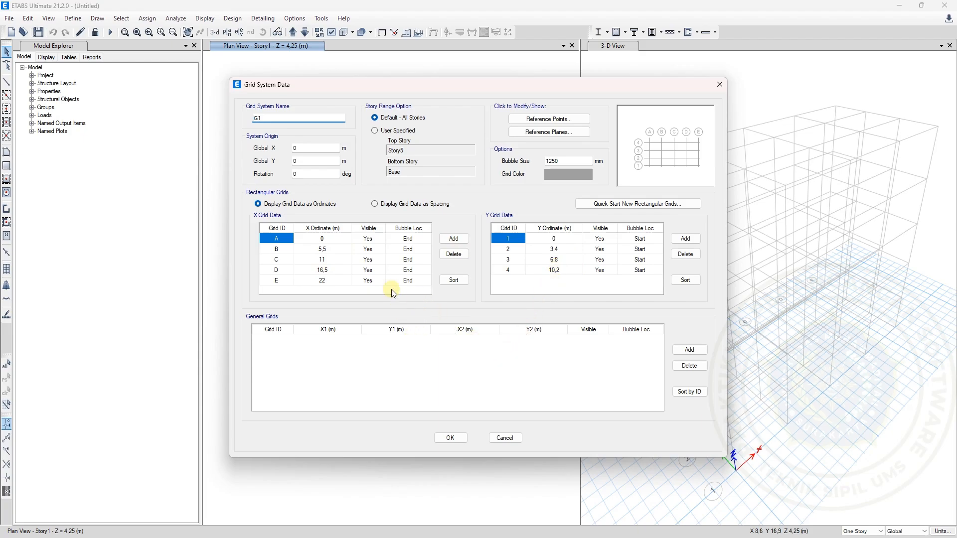
pyautogui.moveTo(272, 118); pyautogui.dragTo(244, 118)
pyautogui.click(449, 439)
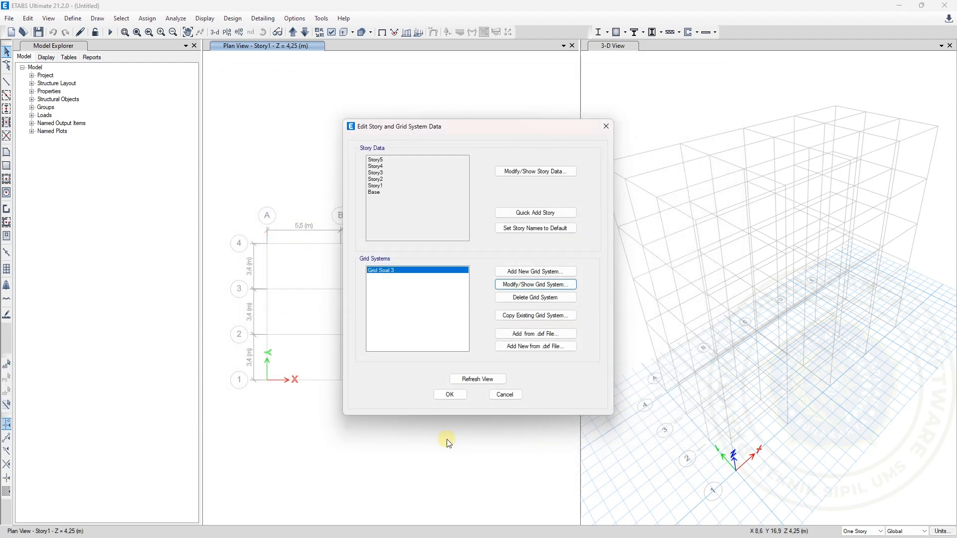
pyautogui.click(455, 396)
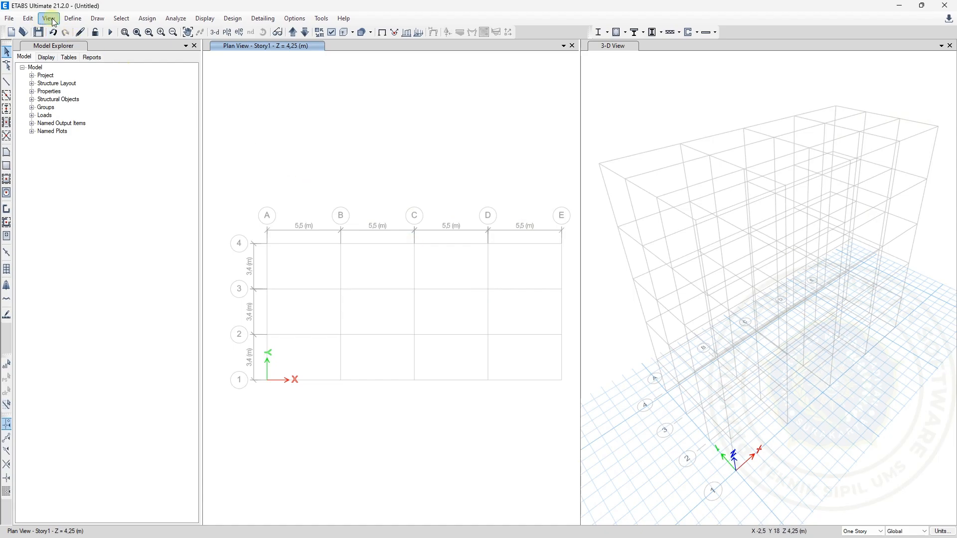
# Add a new material property with region User and material type Concrete
pyautogui.click(81, 21)
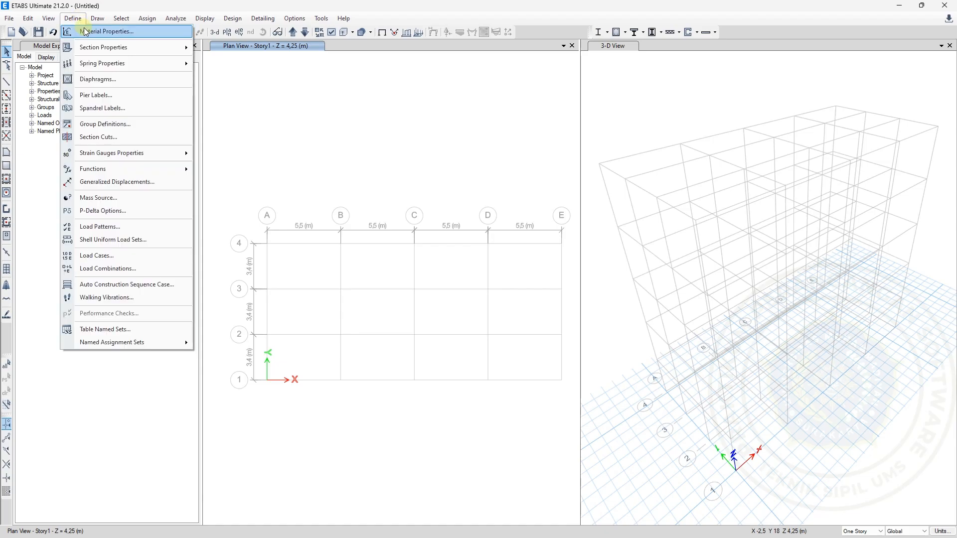
pyautogui.click(85, 32)
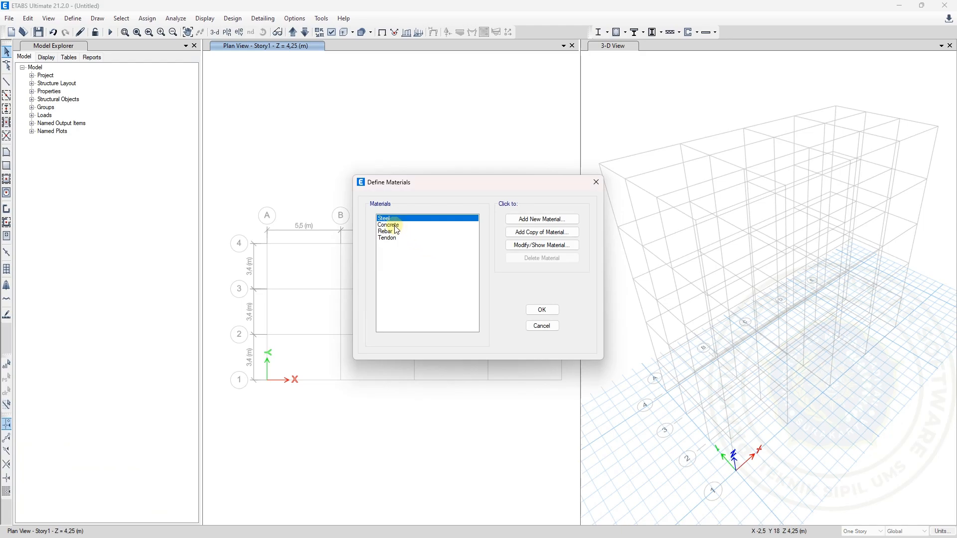
pyautogui.click(548, 227)
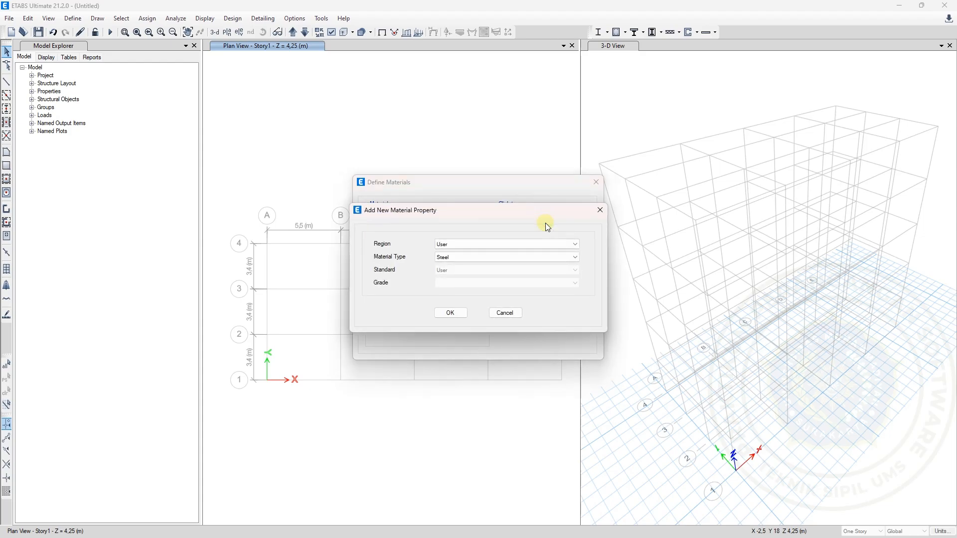
pyautogui.click(492, 243)
pyautogui.click(468, 324)
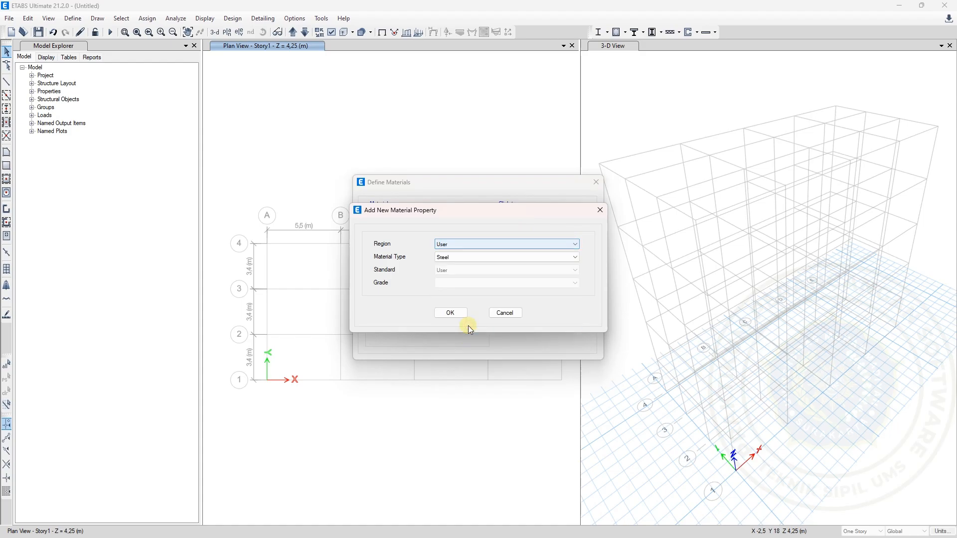
pyautogui.click(467, 257)
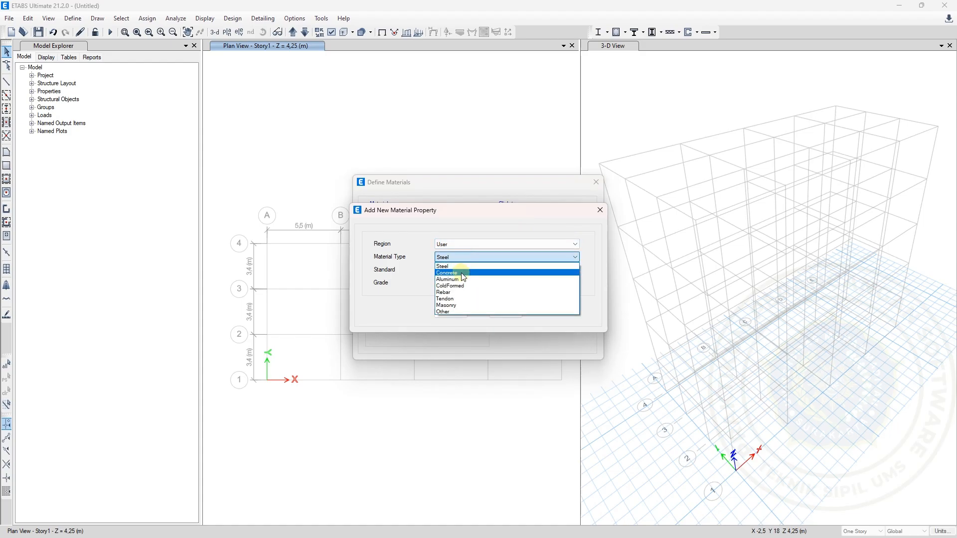
pyautogui.click(459, 272)
pyautogui.click(451, 313)
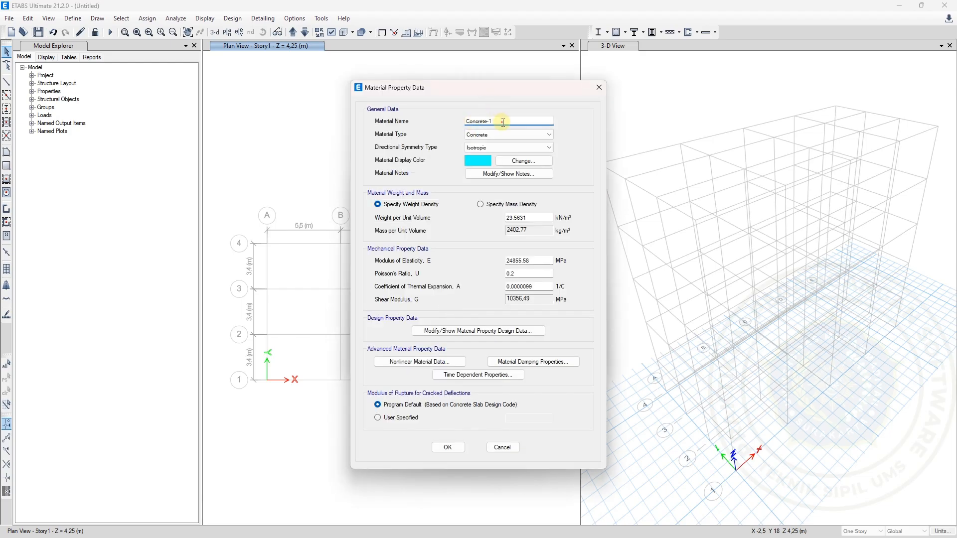
# Check the concrete strength on the Excel Data Soal worksheet, and name the new ETABS material Fc 28
pyautogui.moveTo(504, 120); pyautogui.dragTo(453, 120)
pyautogui.moveTo(618, 536)
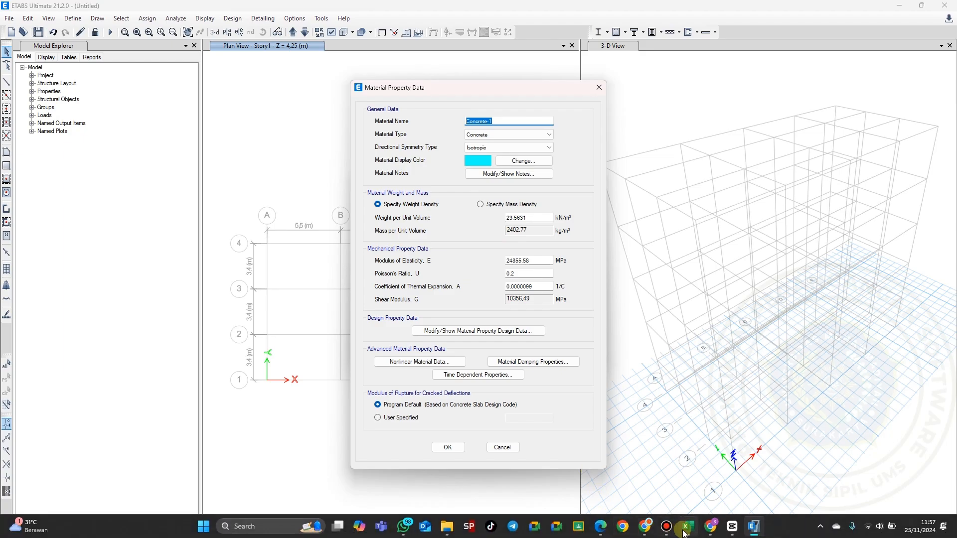
pyautogui.moveTo(685, 530)
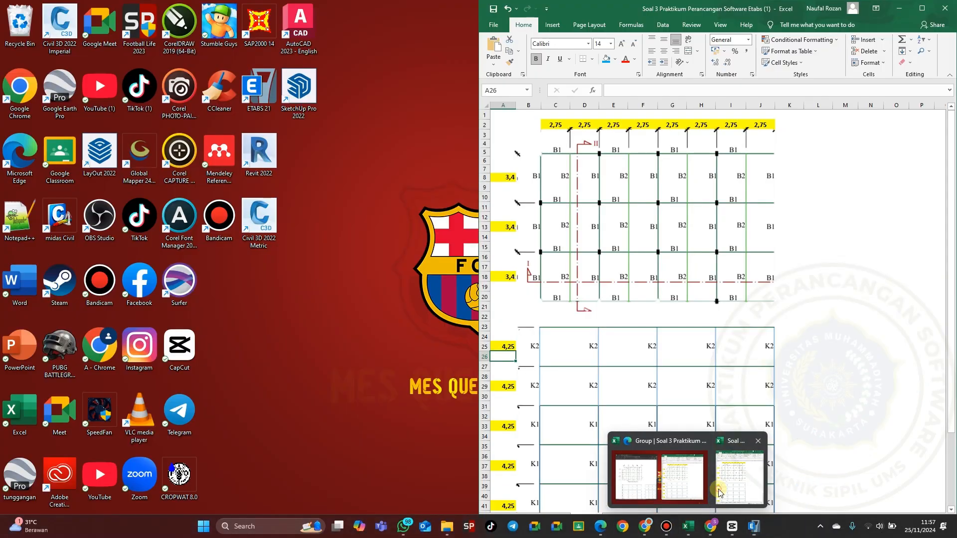
pyautogui.click(718, 491)
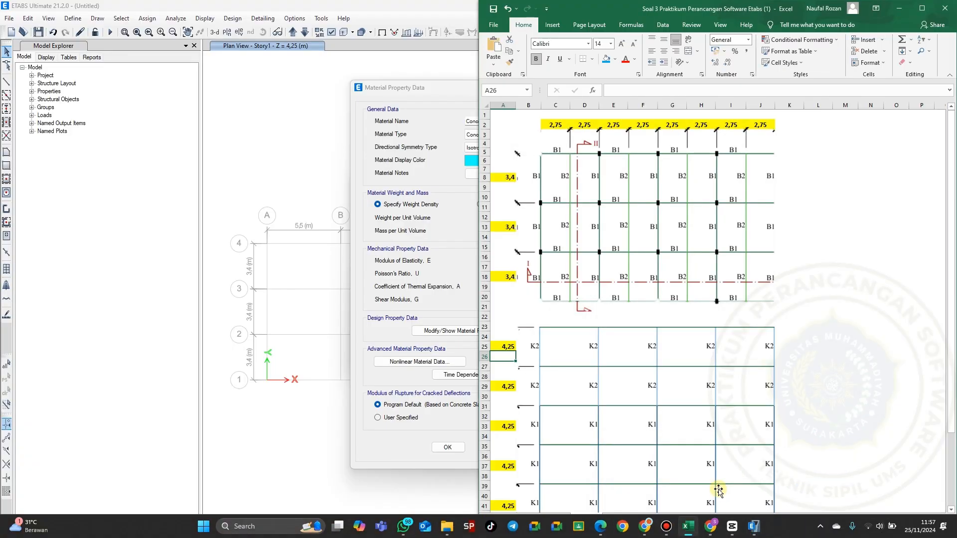
pyautogui.click(549, 520)
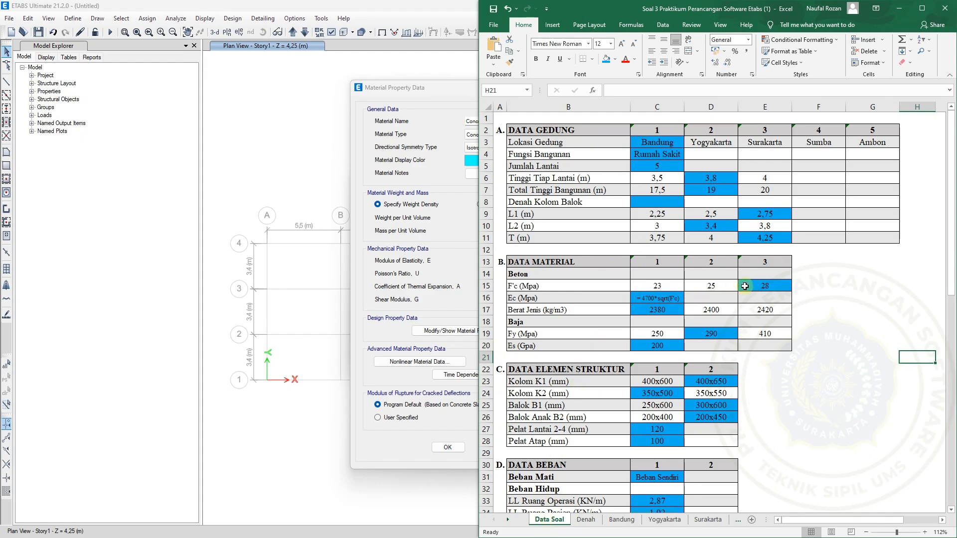
pyautogui.click(455, 184)
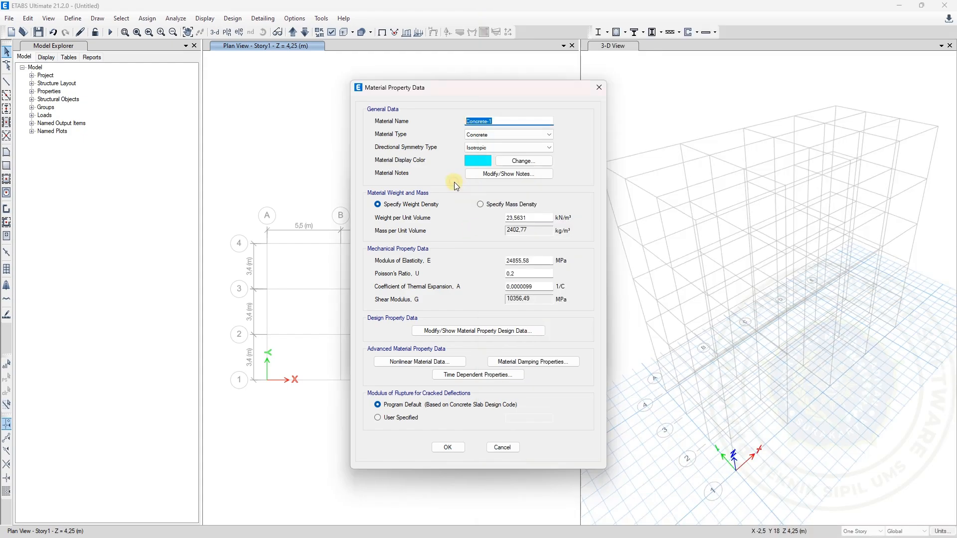
pyautogui.write('fc 28')
# Keep the material as Concrete with Isotropic directional symmetry, and have its density specified by weight
pyautogui.click(506, 134)
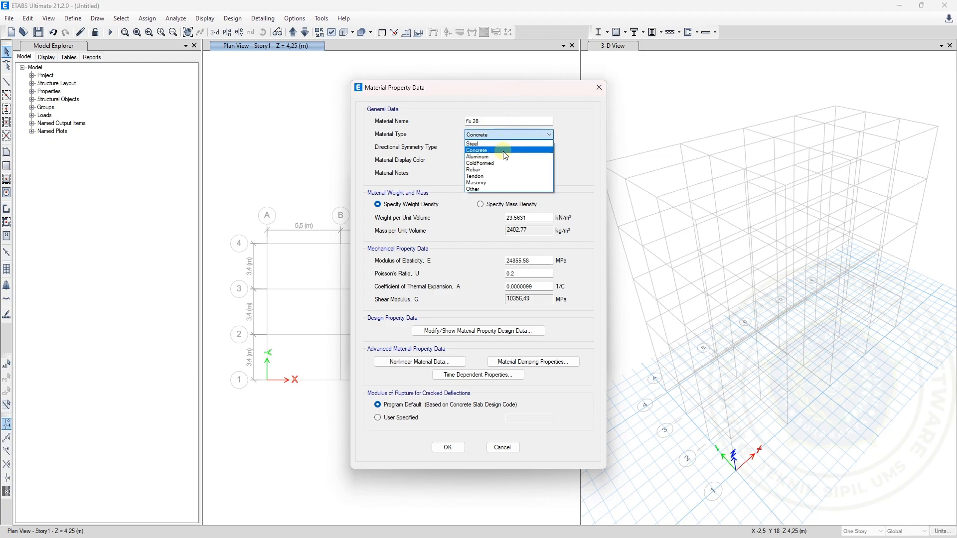
pyautogui.click(506, 151)
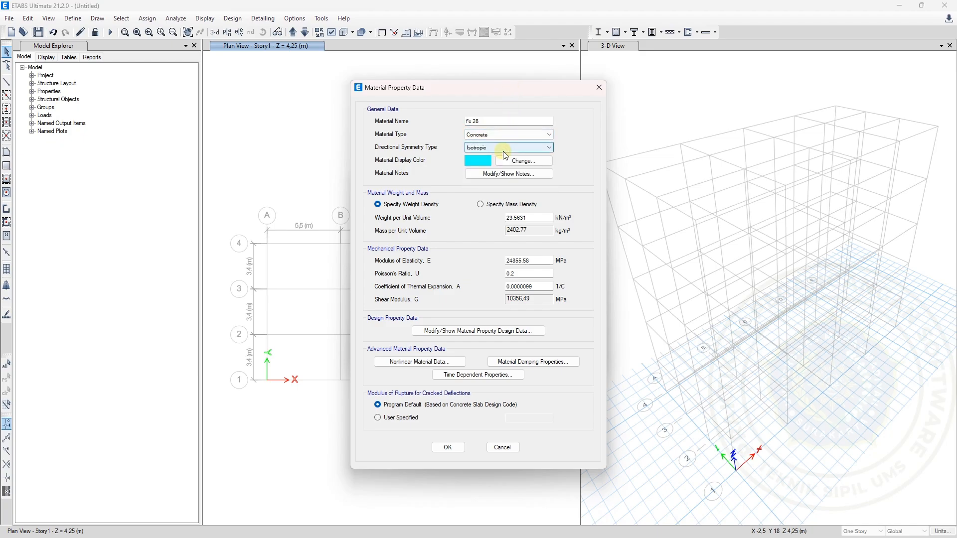
pyautogui.click(503, 150)
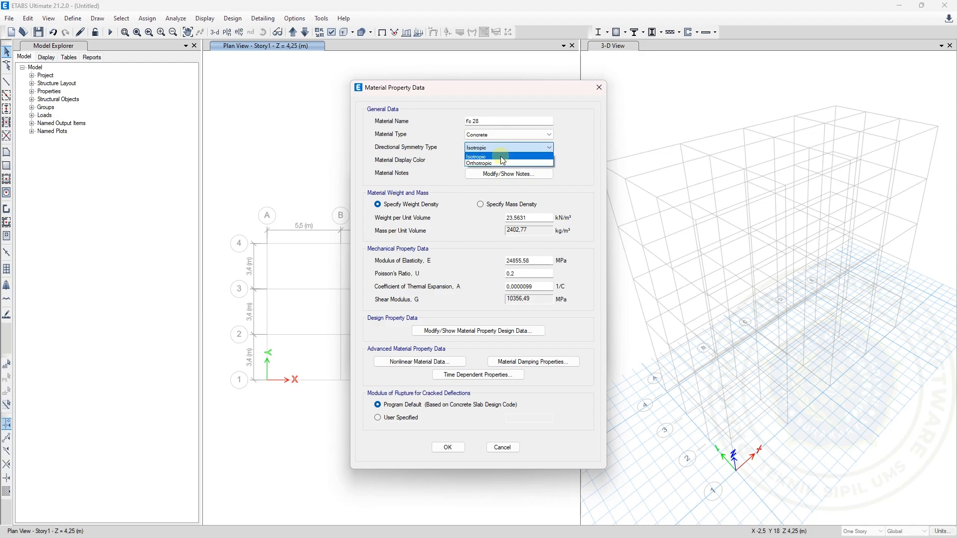
pyautogui.click(502, 157)
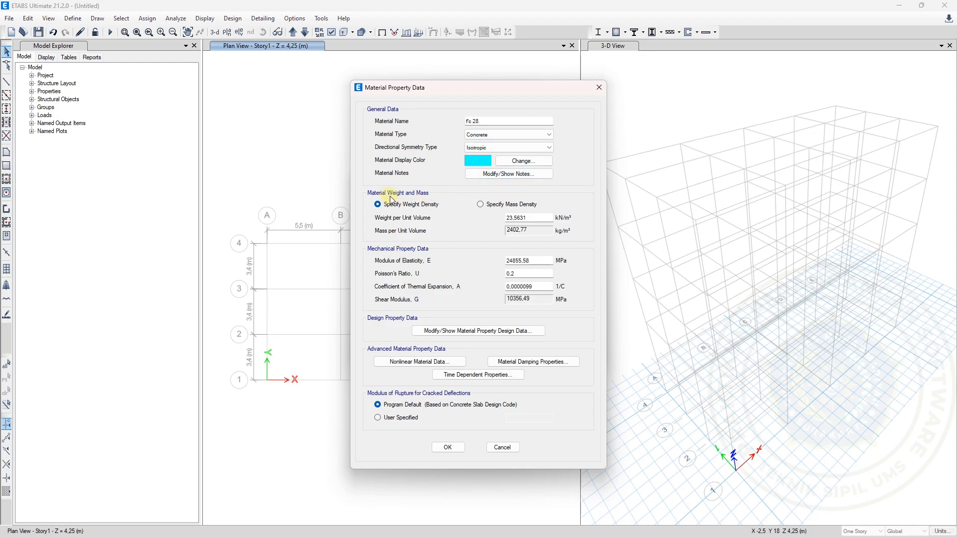
pyautogui.click(485, 205)
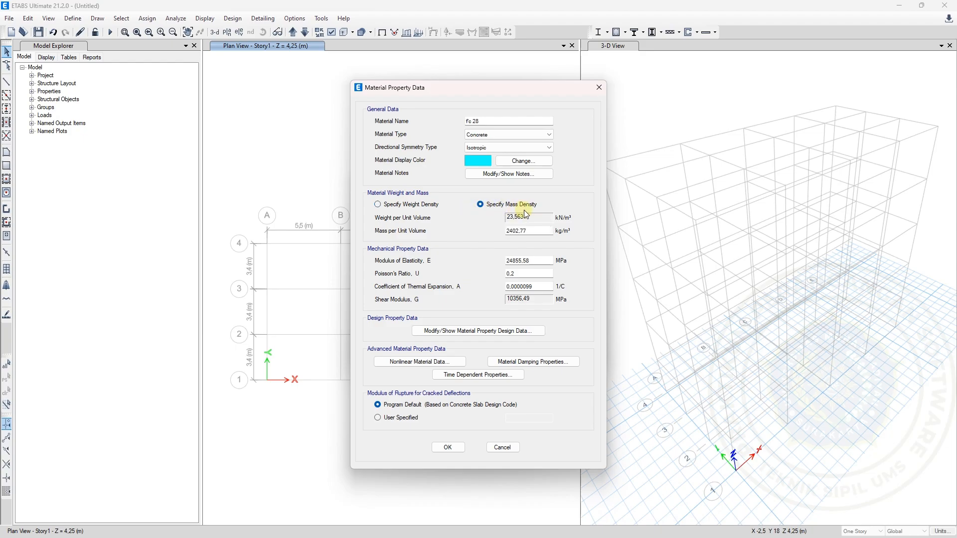
pyautogui.click(435, 206)
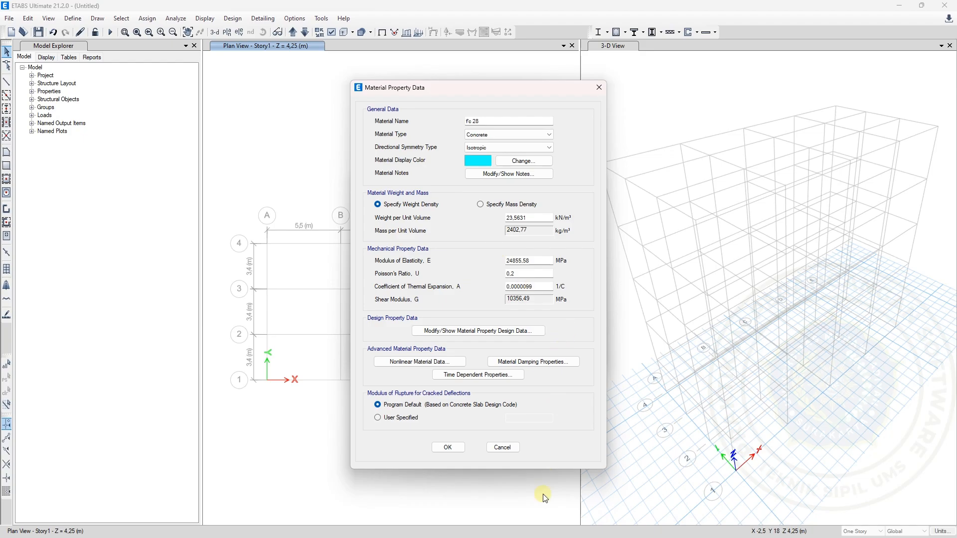
# Check the concrete density on the Excel Data Soal worksheet, and specify a mass density of 2380 kg/m³ for the Fc 28 material in ETABS
pyautogui.click(694, 529)
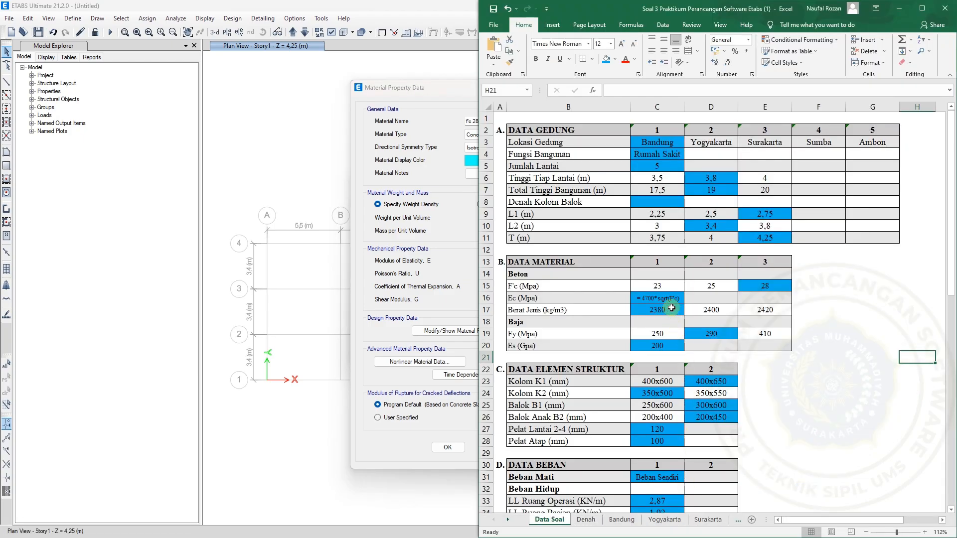
pyautogui.click(550, 313)
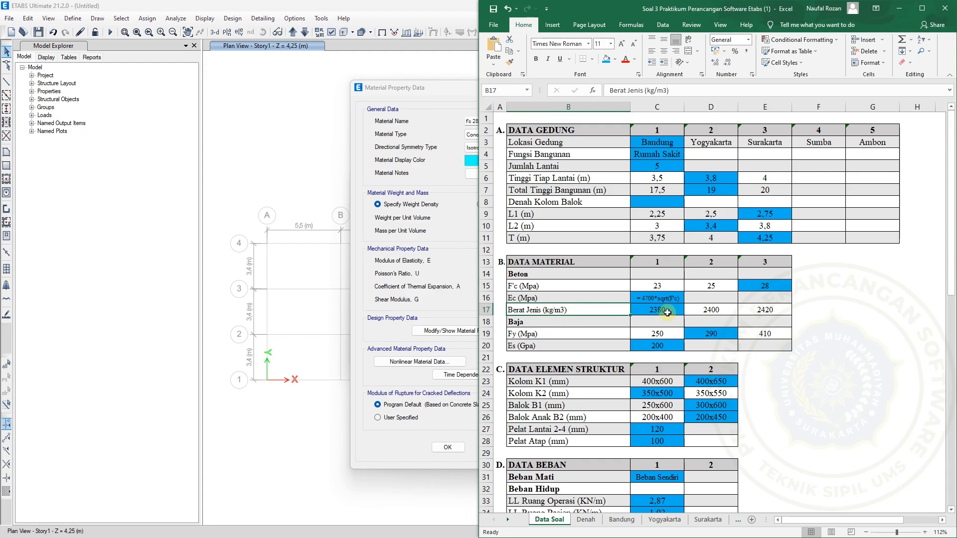
pyautogui.click(457, 203)
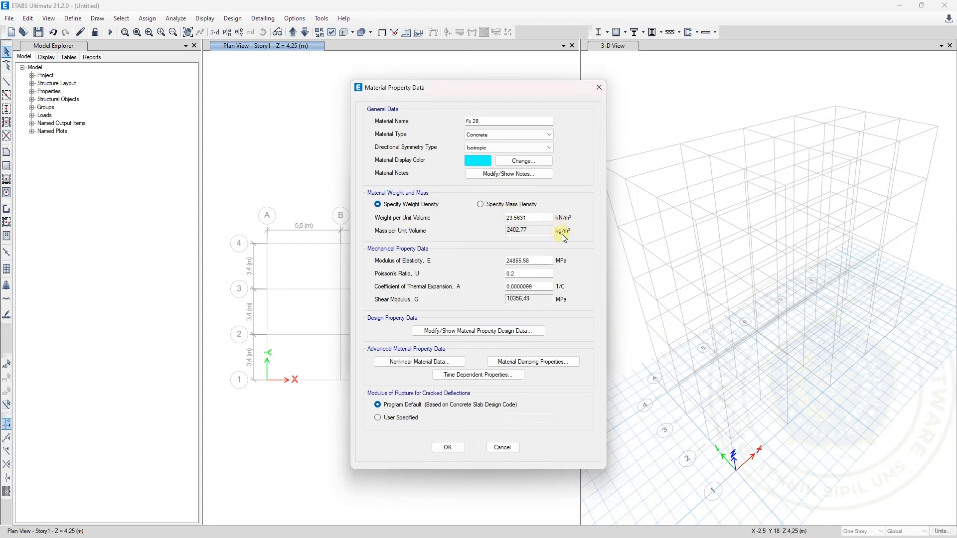
pyautogui.click(505, 208)
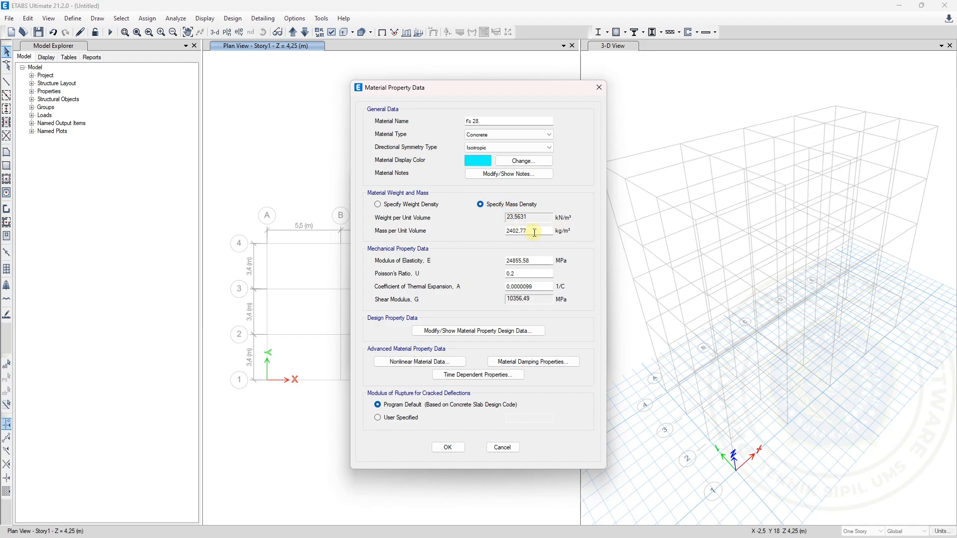
pyautogui.moveTo(535, 233); pyautogui.dragTo(504, 233)
pyautogui.write('2380')
pyautogui.click(543, 261)
# Check the Ec formula on the Excel Data Soal worksheet, and enter 4700*sqrt(28) as the modulus of elasticity of Fc 28 in ETABS
pyautogui.moveTo(573, 537)
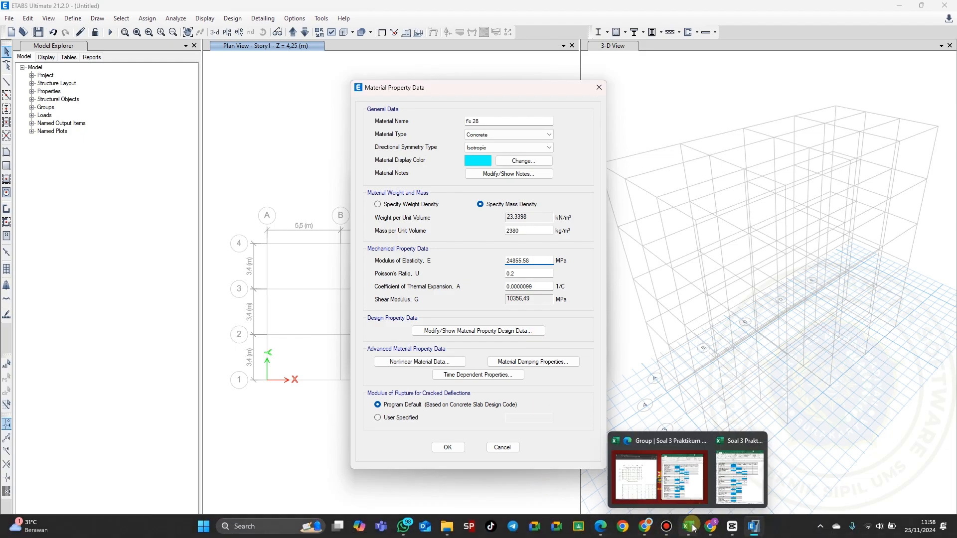
pyautogui.click(690, 529)
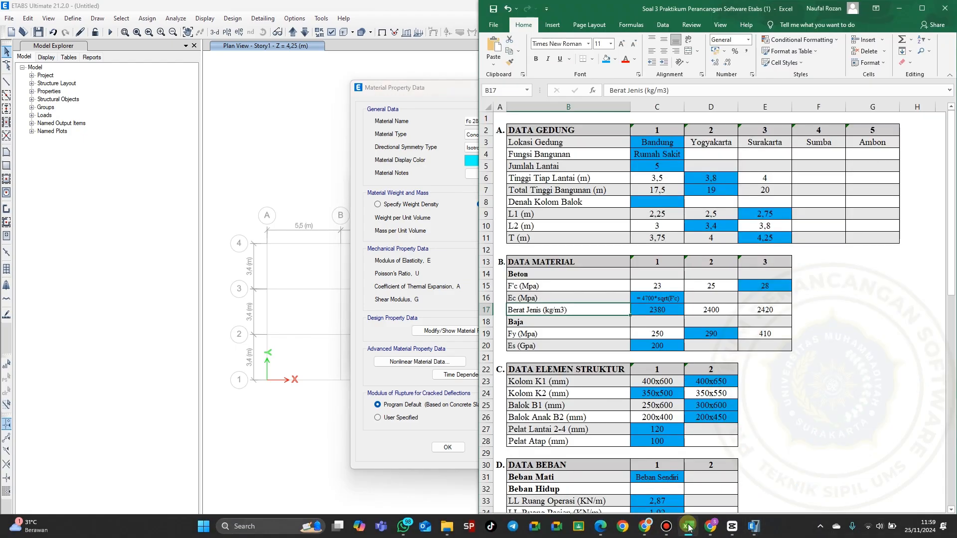
pyautogui.click(671, 299)
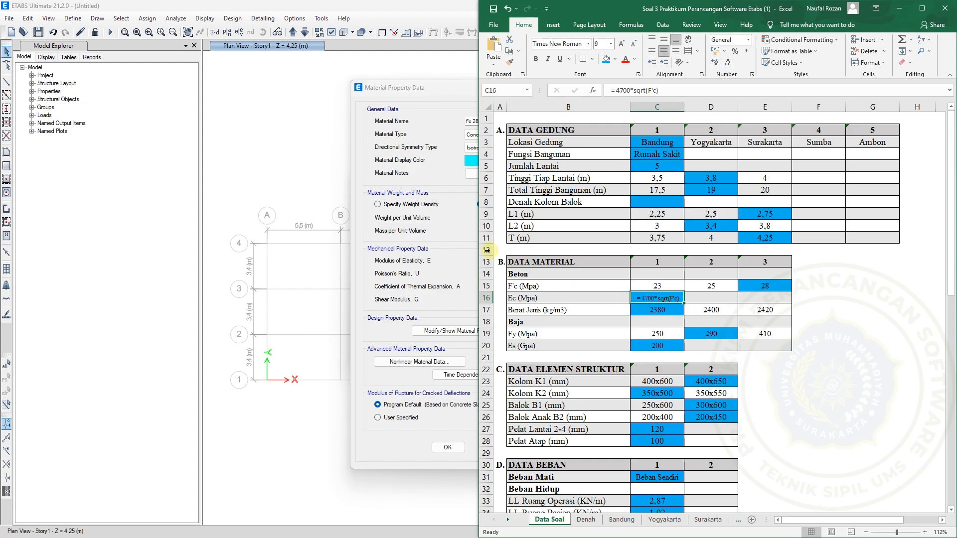
pyautogui.click(437, 232)
pyautogui.click(531, 264)
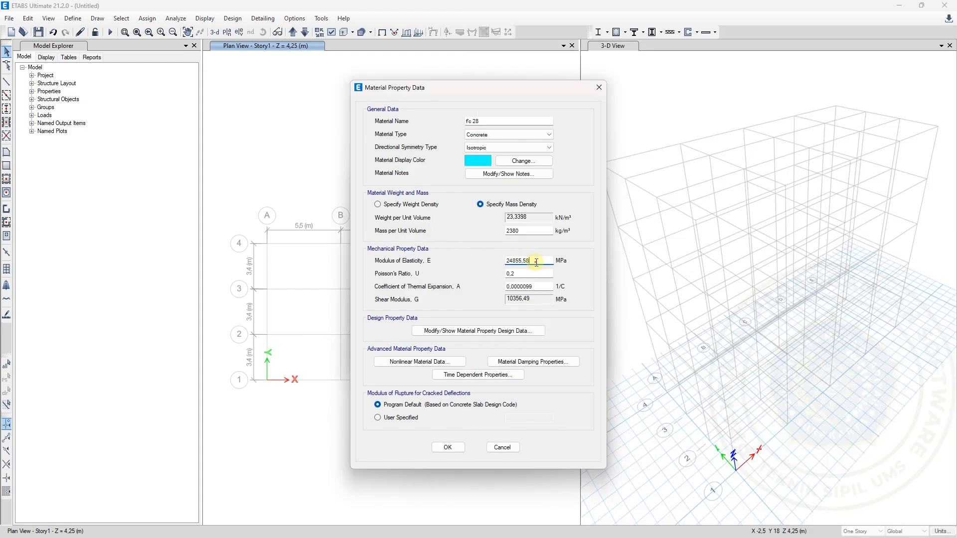
pyautogui.doubleClick(531, 263)
pyautogui.write('47000*sqrt')
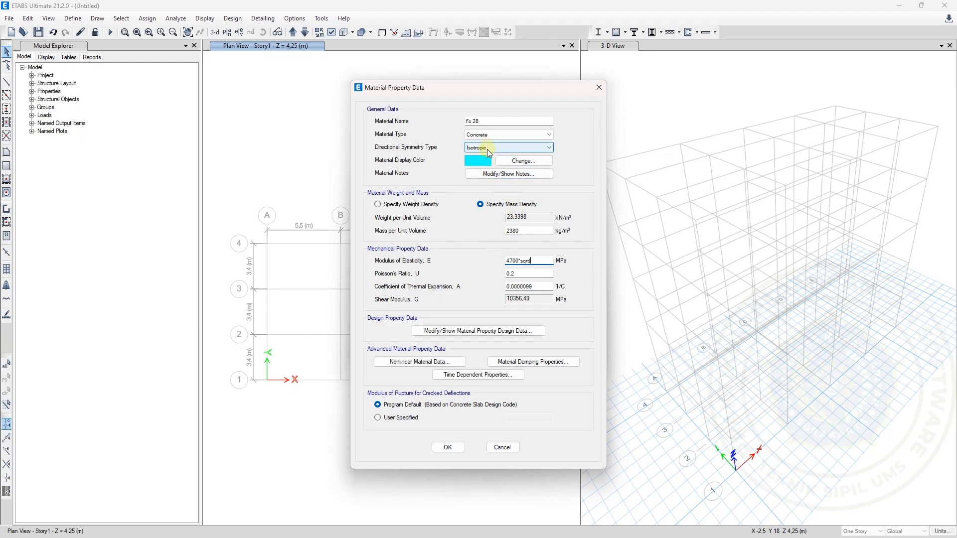
pyautogui.write('(2')
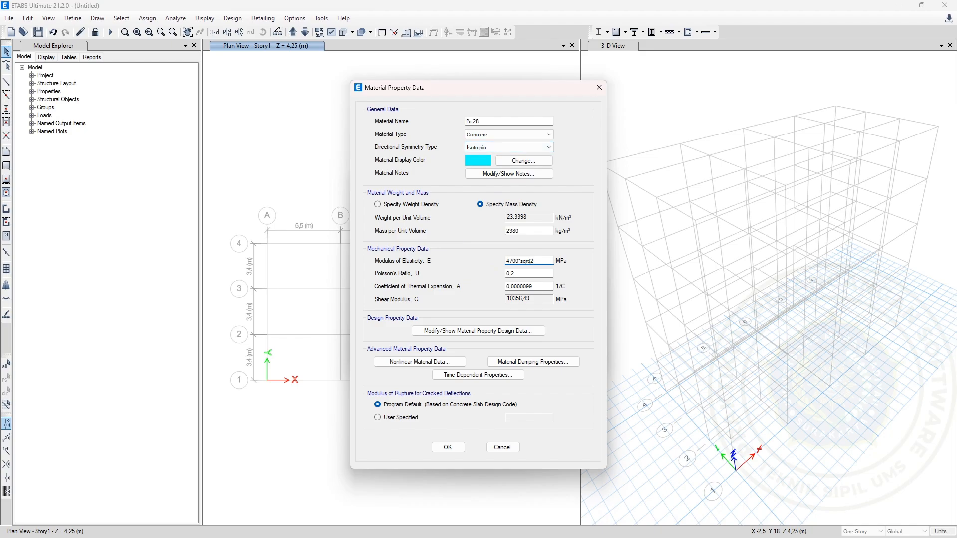
pyautogui.write('8')
pyautogui.click(530, 273)
pyautogui.click(537, 286)
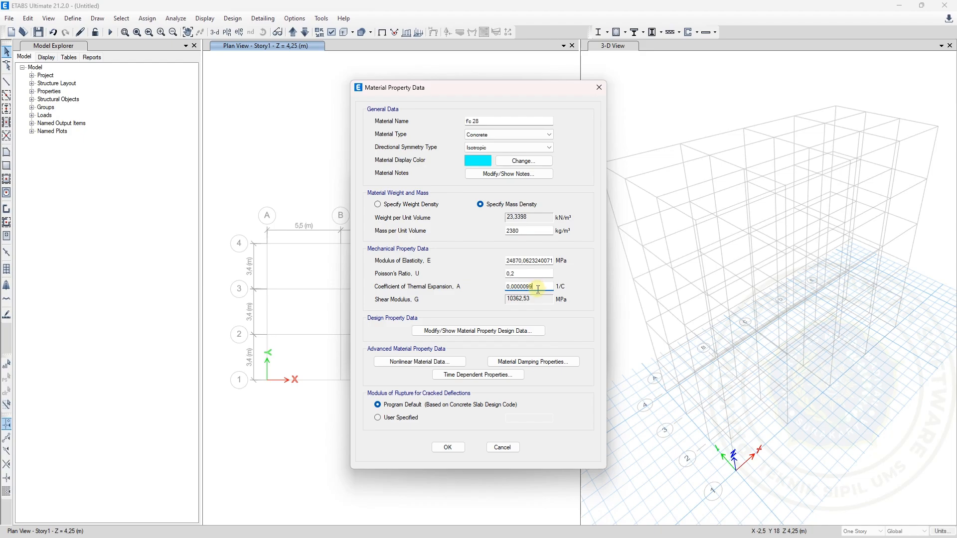
# Set the specified concrete compressive strength of Fc 28 to 28 MPa in its design data, and finish the material definition
pyautogui.click(473, 331)
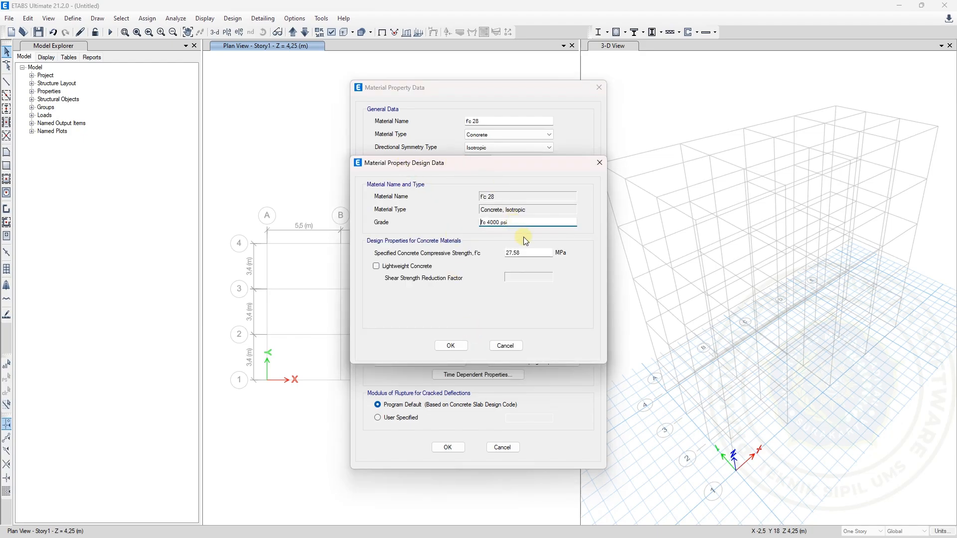
pyautogui.click(525, 251)
pyautogui.moveTo(528, 253); pyautogui.dragTo(491, 249)
pyautogui.write('28')
pyautogui.click(450, 346)
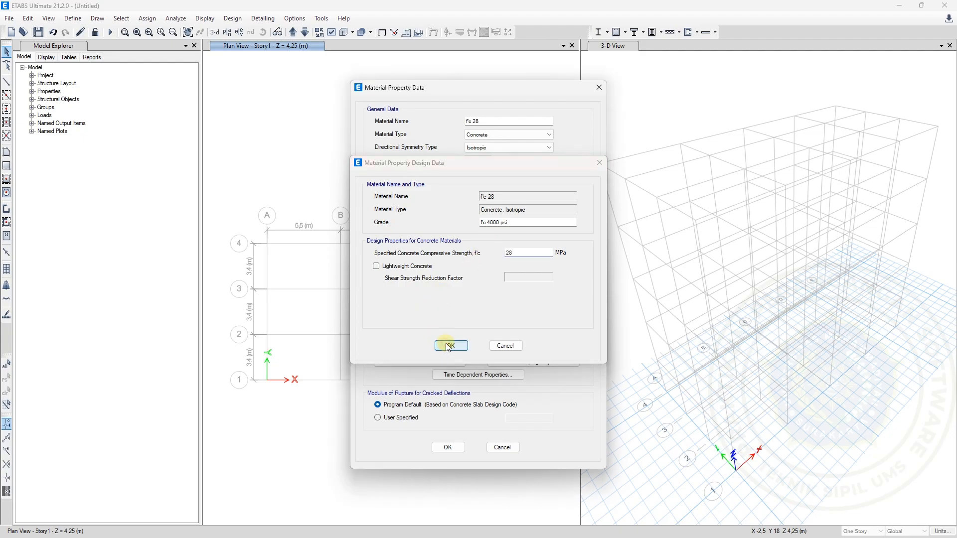
pyautogui.click(447, 448)
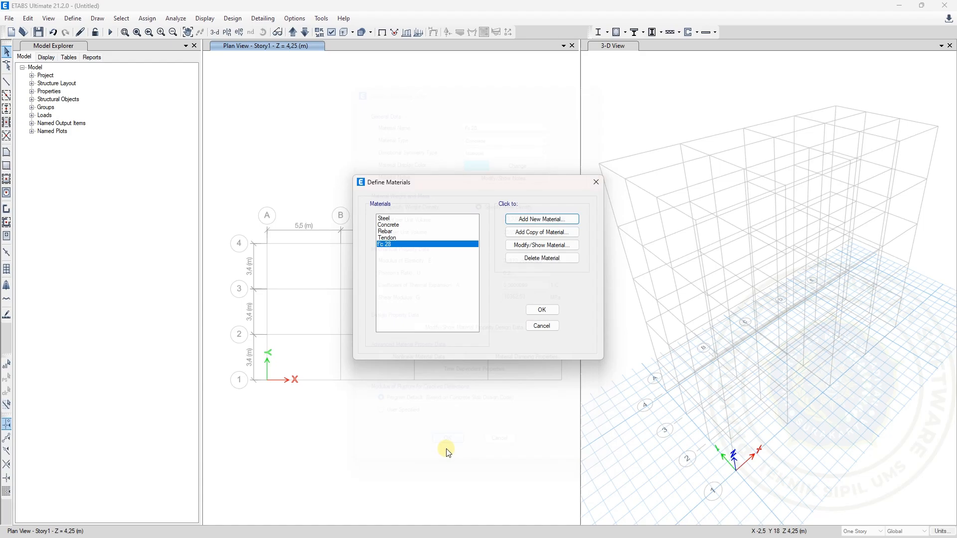
pyautogui.click(550, 310)
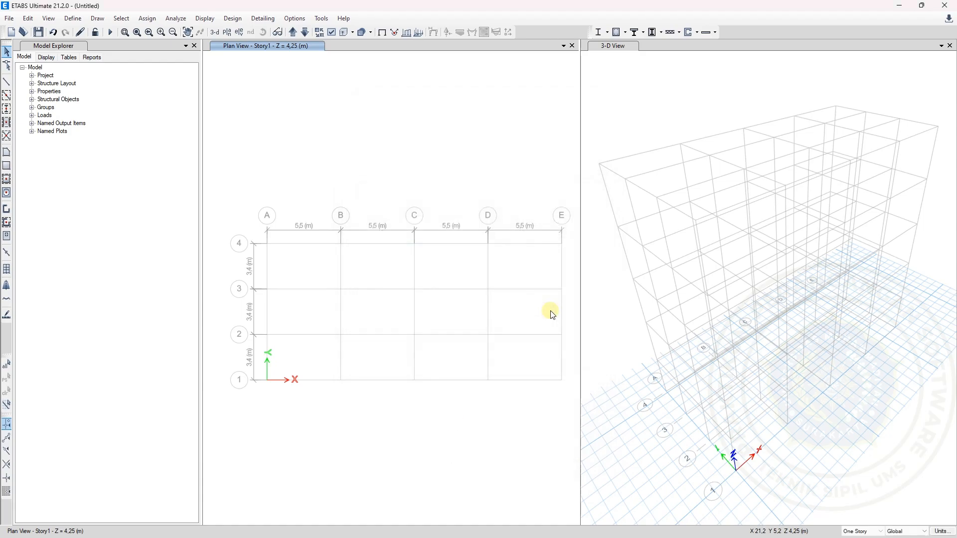
# Add a new frame section property with the Concrete Rectangular shape
pyautogui.click(73, 20)
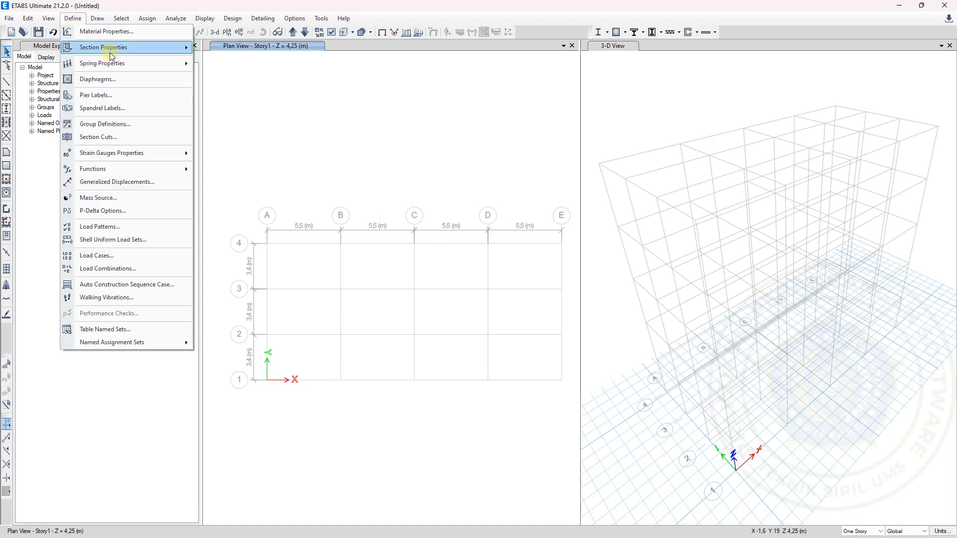
pyautogui.moveTo(110, 53)
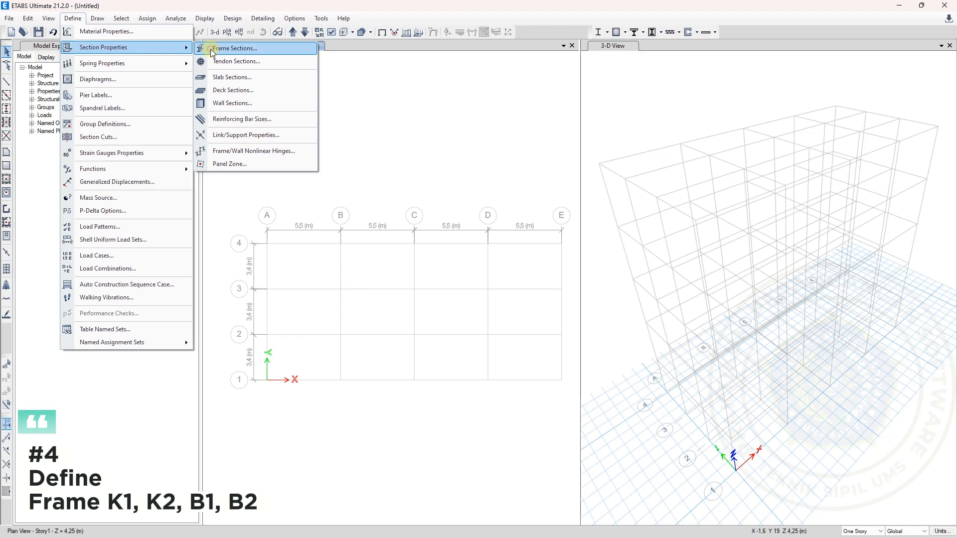
pyautogui.click(213, 50)
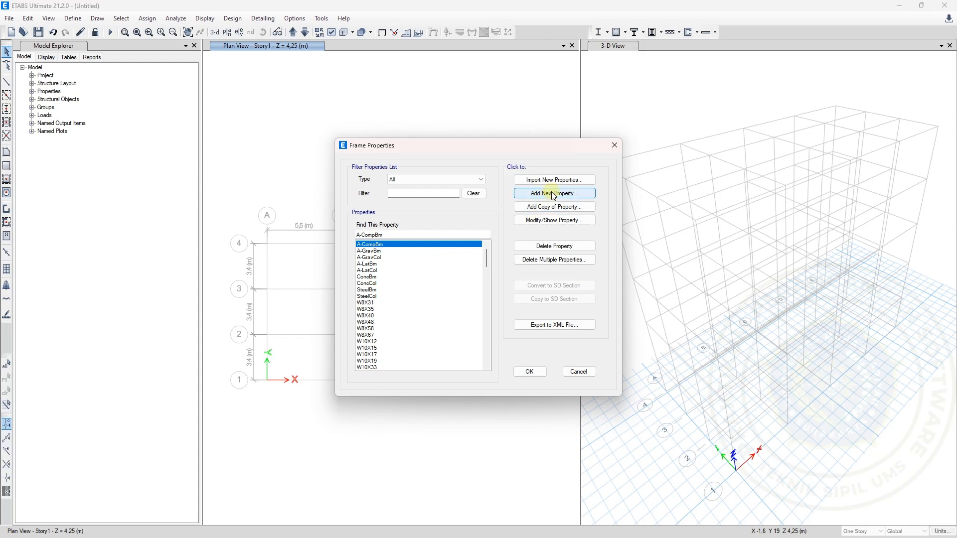
pyautogui.click(571, 195)
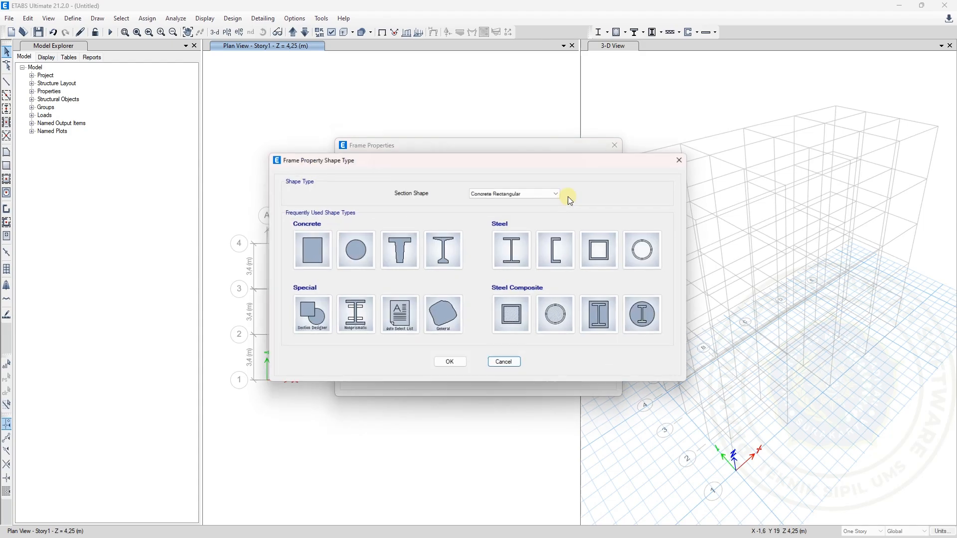
pyautogui.click(318, 252)
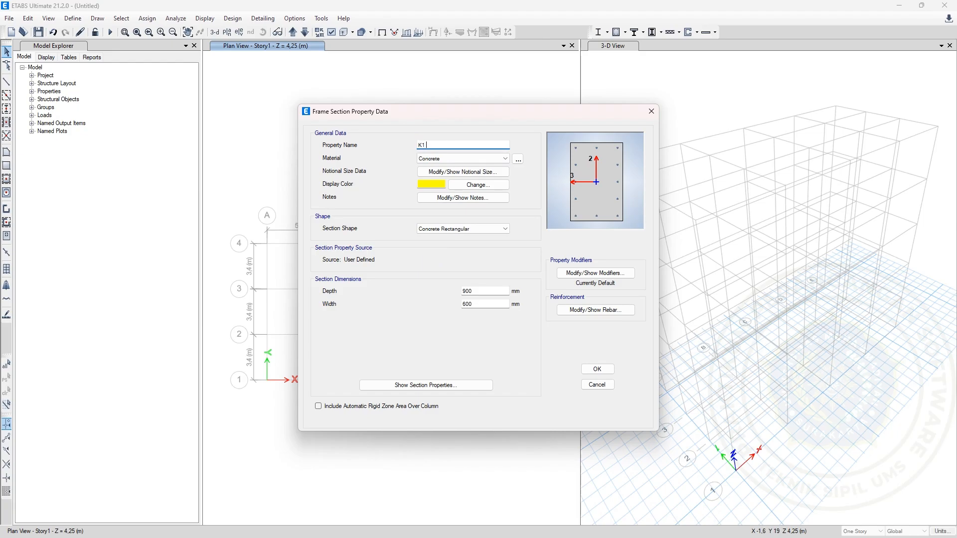
# Check the column K1 size on the Excel Data Soal worksheet, and name the new ETABS frame section K1 400x650mm
pyautogui.moveTo(737, 527)
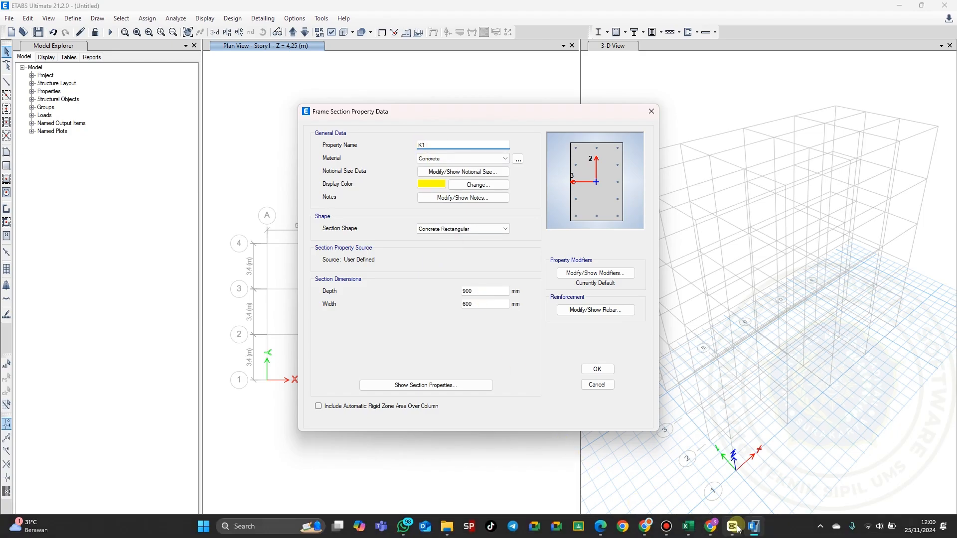
pyautogui.click(688, 526)
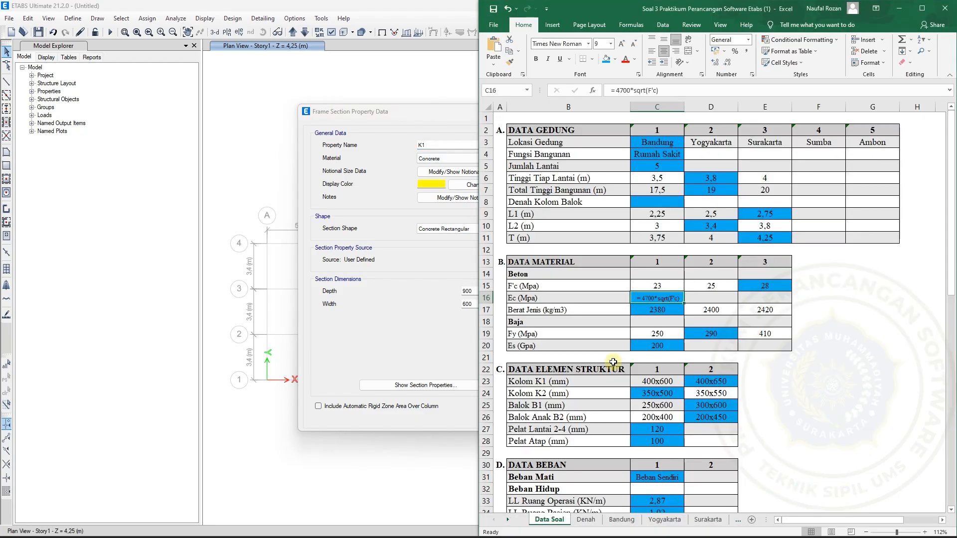
pyautogui.scroll(-1, 614, 362)
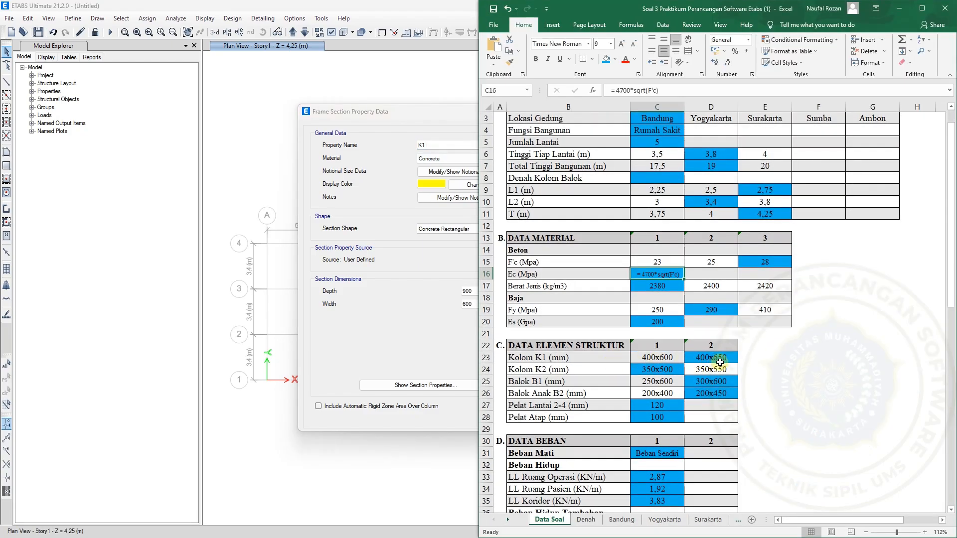
pyautogui.click(442, 146)
pyautogui.write('40')
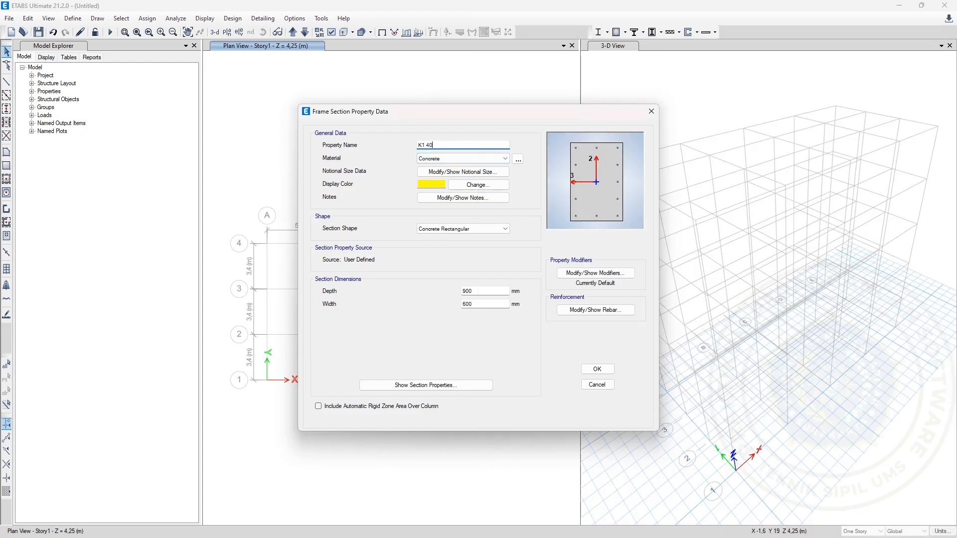
pyautogui.write('0x650mm')
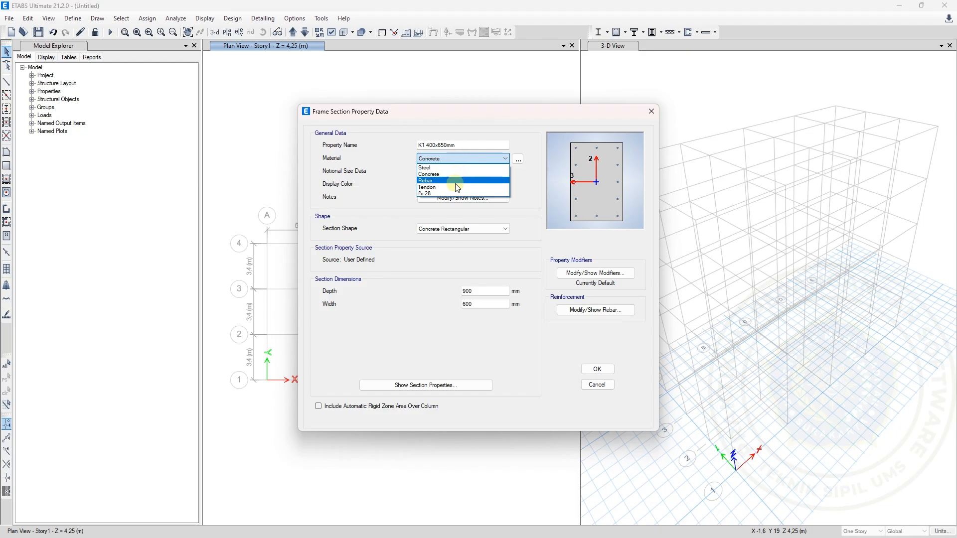
# Assign material Fc 28 to the K1 section, and set its depth to 650 mm and width to 400 mm
pyautogui.click(461, 194)
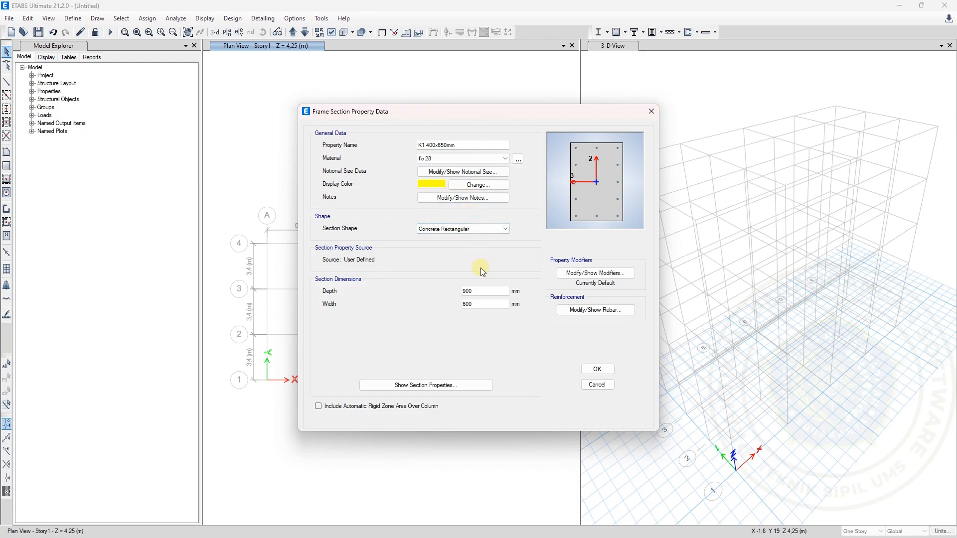
pyautogui.moveTo(484, 293); pyautogui.dragTo(457, 293)
pyautogui.write('650')
pyautogui.moveTo(475, 308); pyautogui.dragTo(460, 307)
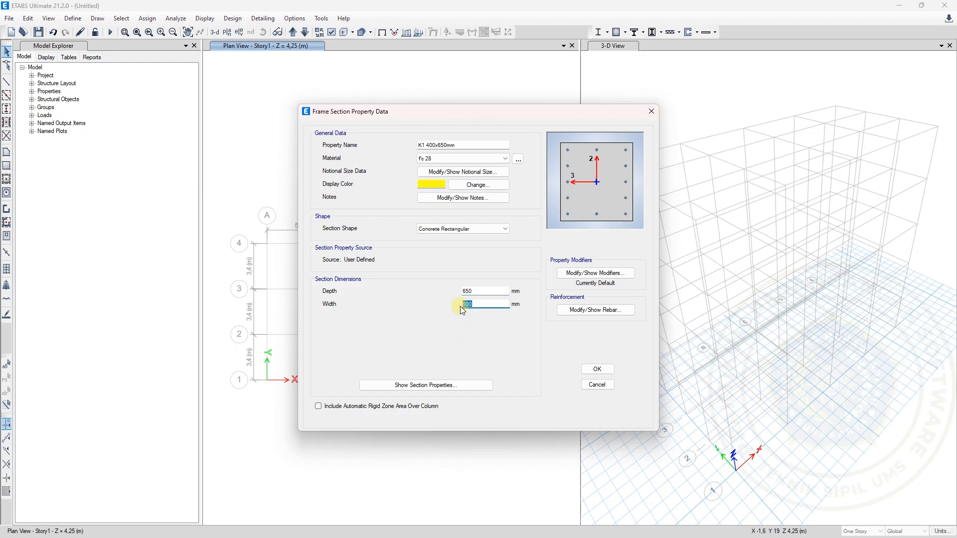
pyautogui.write('400')
# Try the K1 section with its dimensions swapped, using a depth of 400 mm and a width of 650 mm
pyautogui.click(480, 291)
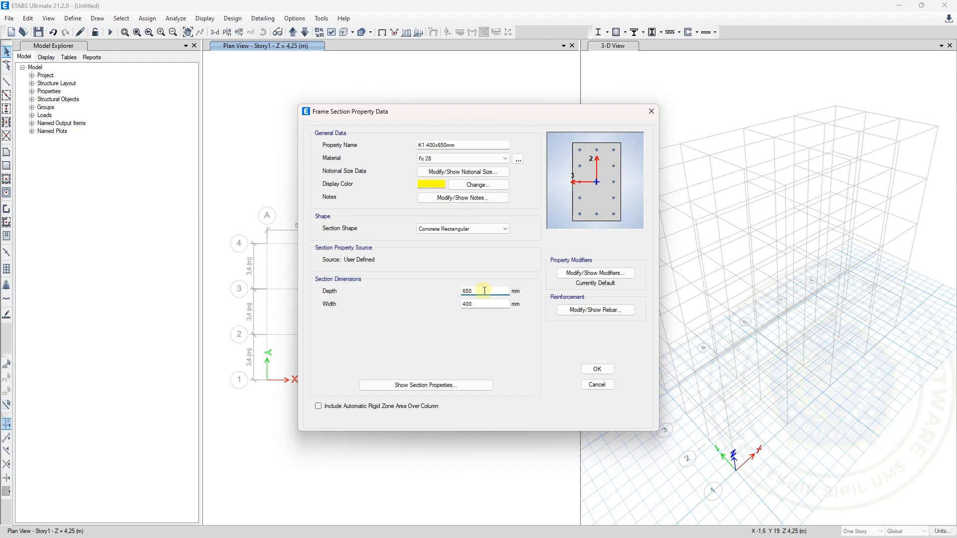
pyautogui.moveTo(482, 291); pyautogui.dragTo(460, 289)
pyautogui.write('400')
pyautogui.click(478, 305)
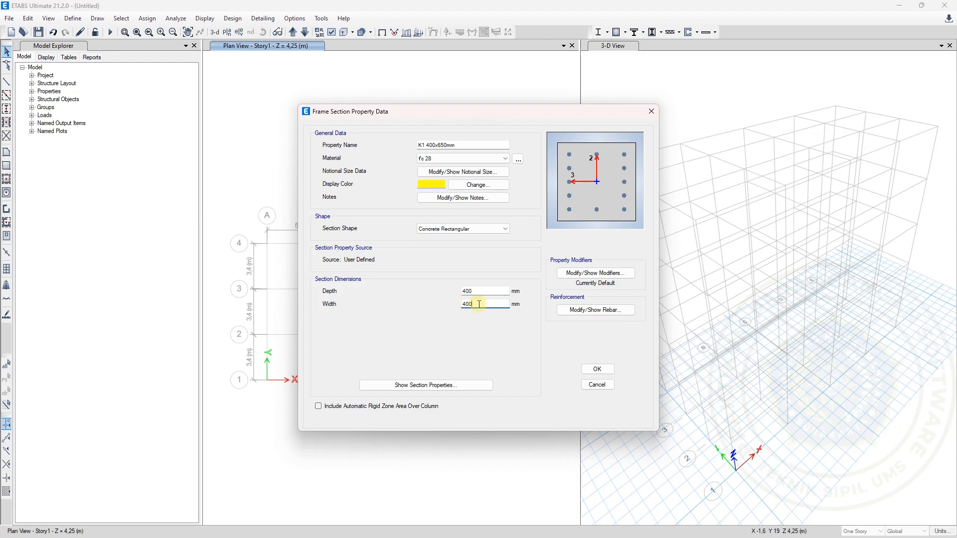
pyautogui.press('BackSpace')
pyautogui.press('BackSpace')
pyautogui.press('BackSpace')
pyautogui.write('65')
pyautogui.click(478, 289)
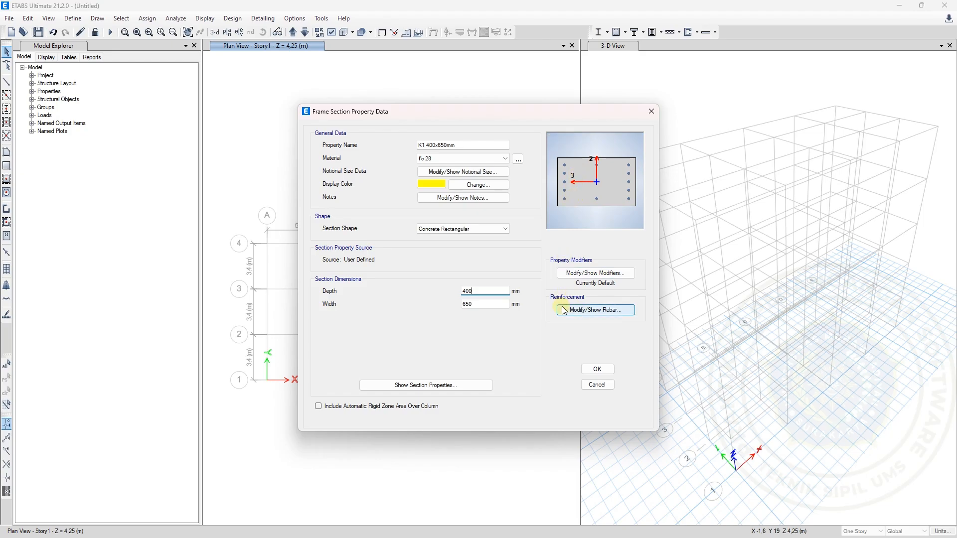
# Restore the K1 section's depth to 650 mm and its width to 400 mm
pyautogui.moveTo(491, 290); pyautogui.dragTo(461, 288)
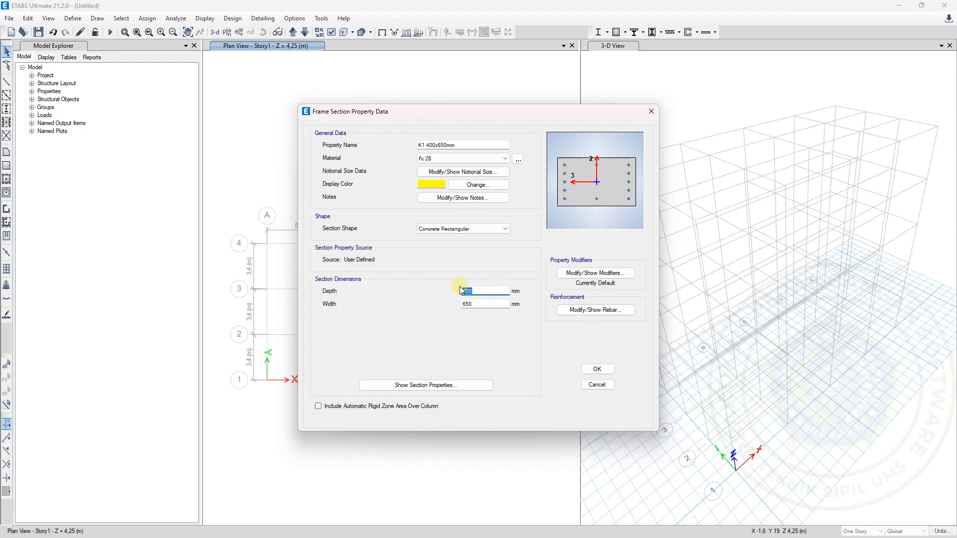
pyautogui.write('650')
pyautogui.doubleClick(488, 305)
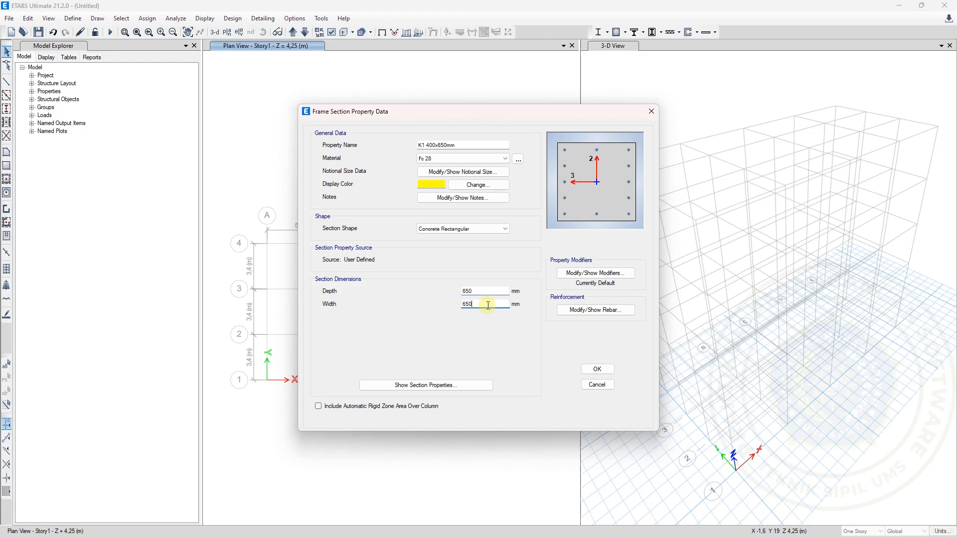
pyautogui.write('65')
pyautogui.write('400')
# Set the K1 section's reinforcement design type to P-M2-M3 Design (Column) and save the section
pyautogui.click(586, 311)
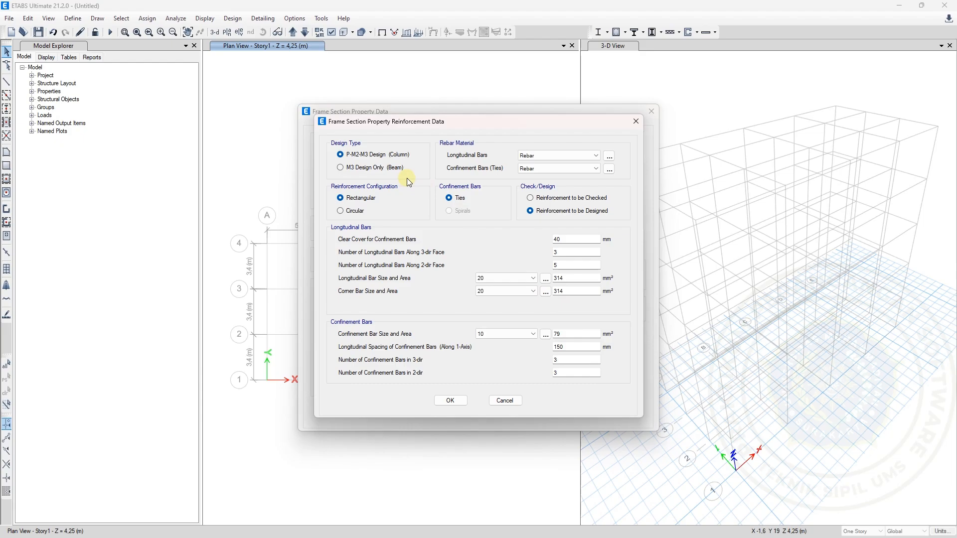
pyautogui.click(358, 157)
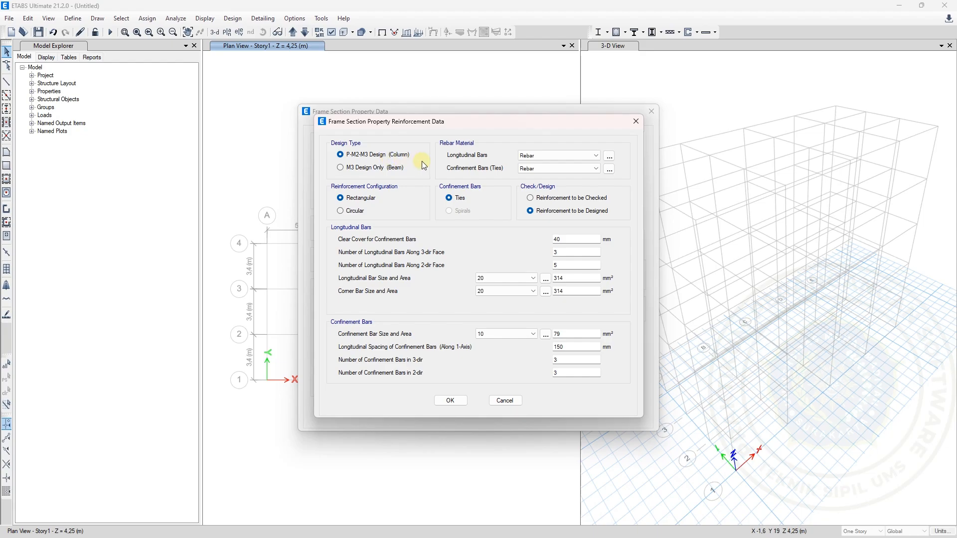
pyautogui.click(446, 402)
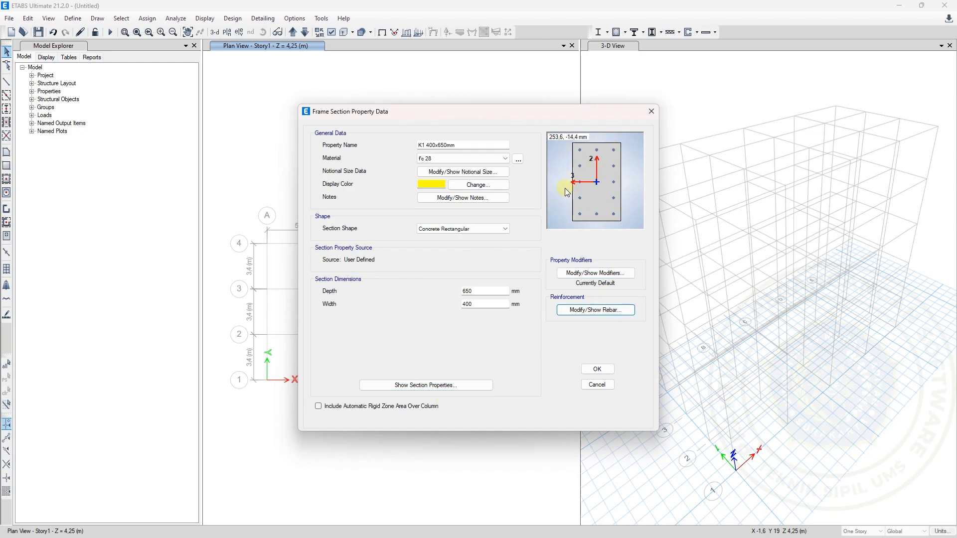
pyautogui.click(598, 370)
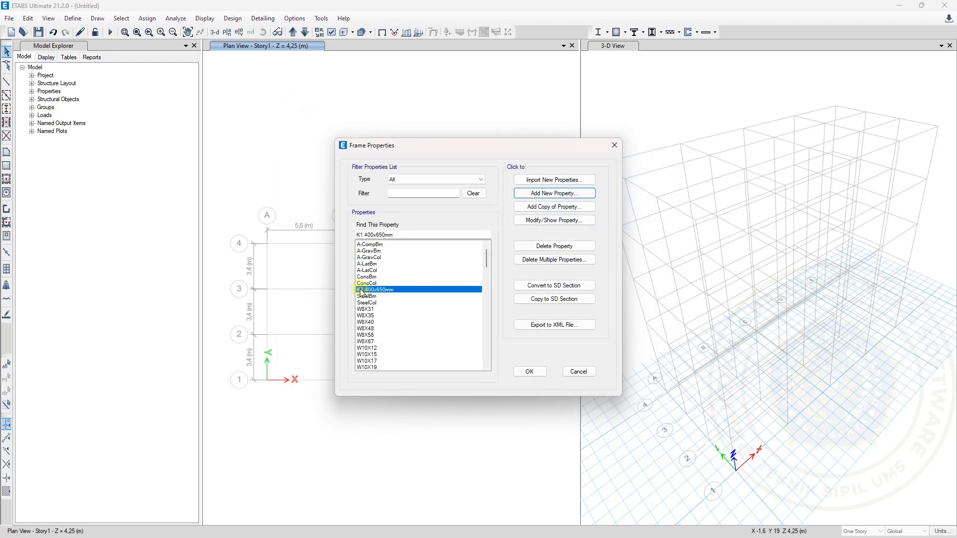
# Filter the frame properties to Concrete Rectangular and add a copy of the K1 400x650mm section
pyautogui.click(468, 179)
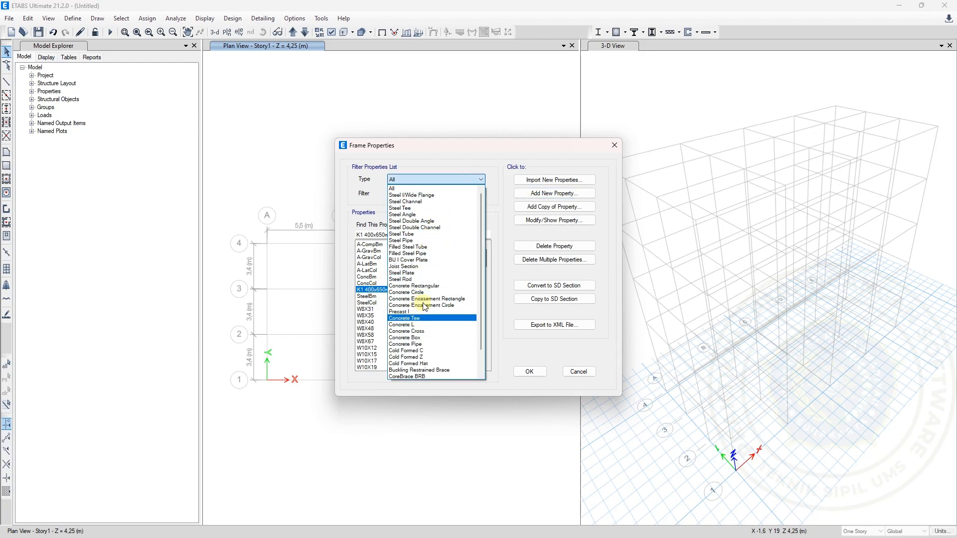
pyautogui.click(430, 288)
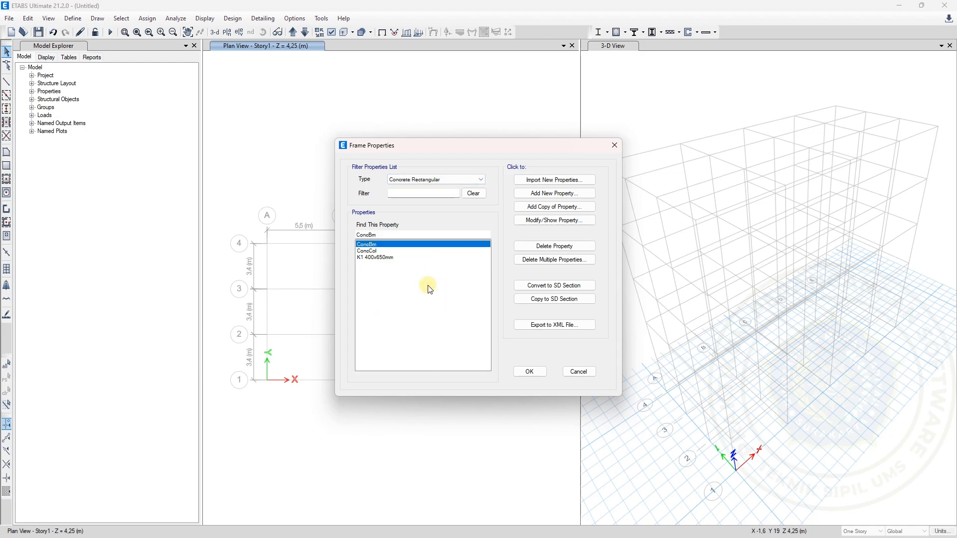
pyautogui.click(373, 258)
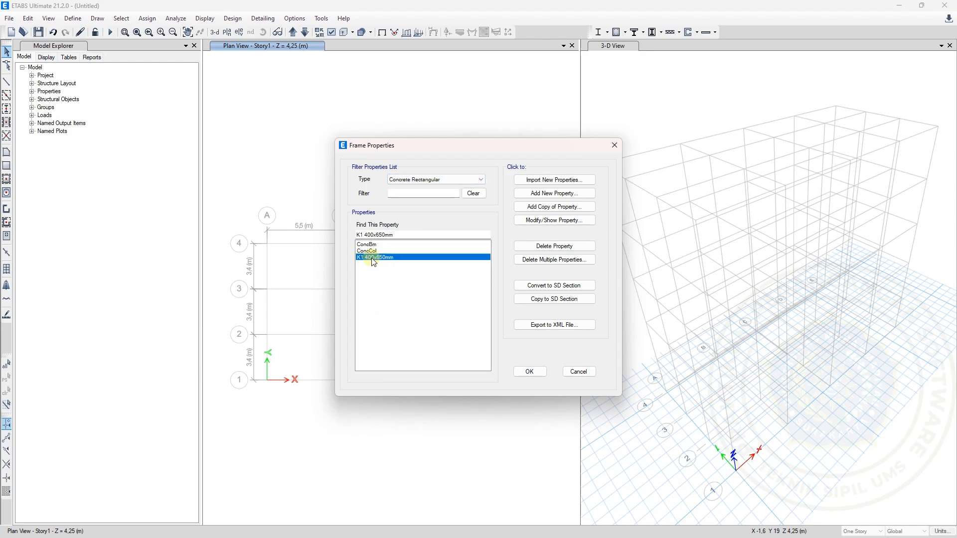
pyautogui.click(579, 208)
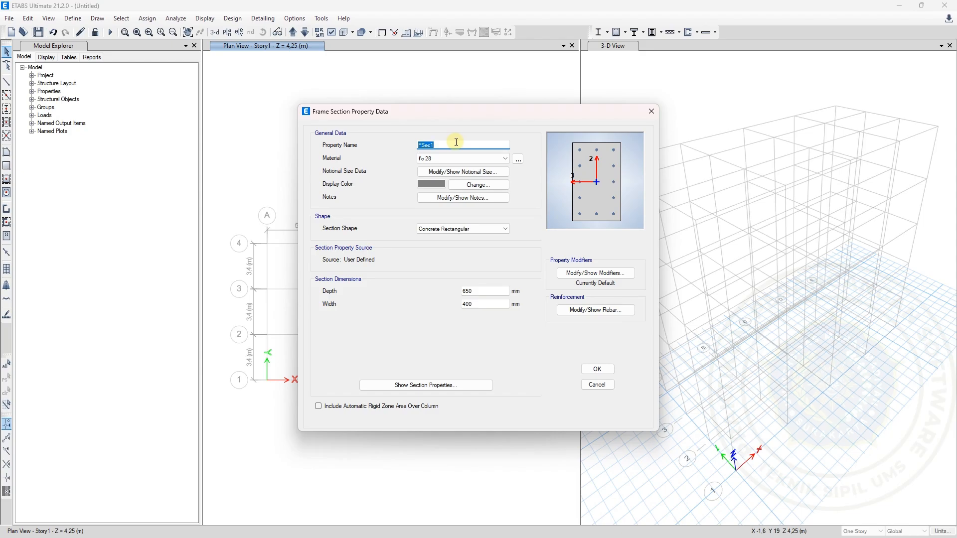
# Check the column K2 size on the Excel Data Soal worksheet, and name the copied ETABS section K2 350x500mm
pyautogui.write('K2')
pyautogui.moveTo(723, 537)
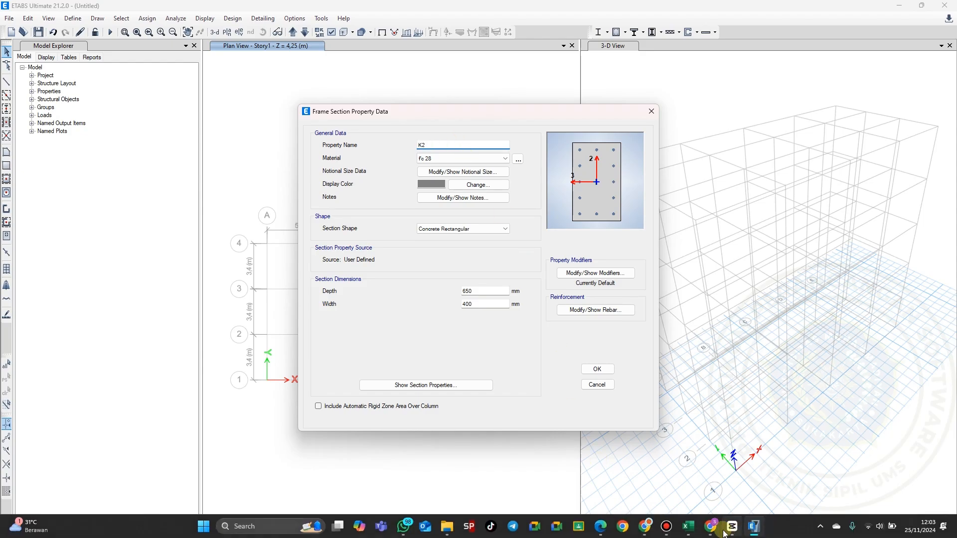
pyautogui.click(690, 527)
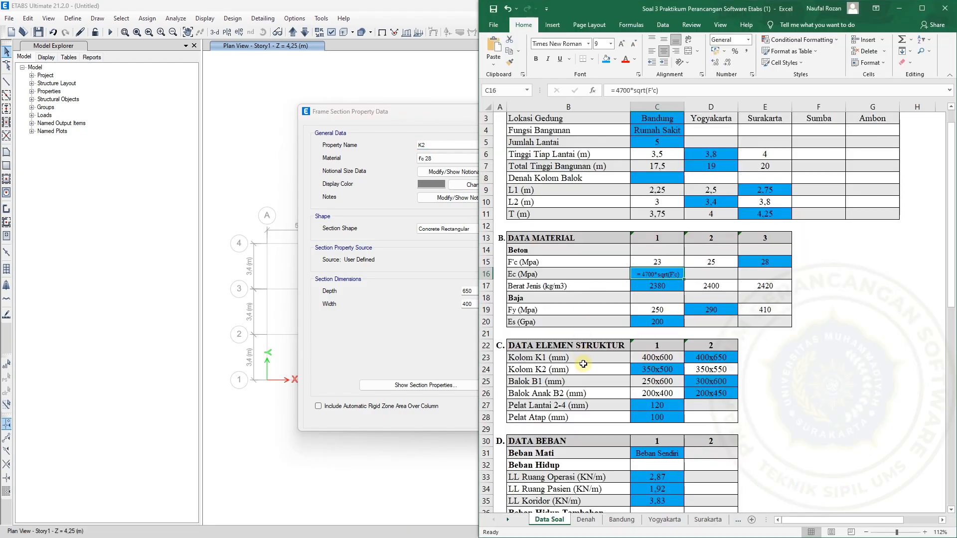
pyautogui.click(455, 147)
pyautogui.write('350X')
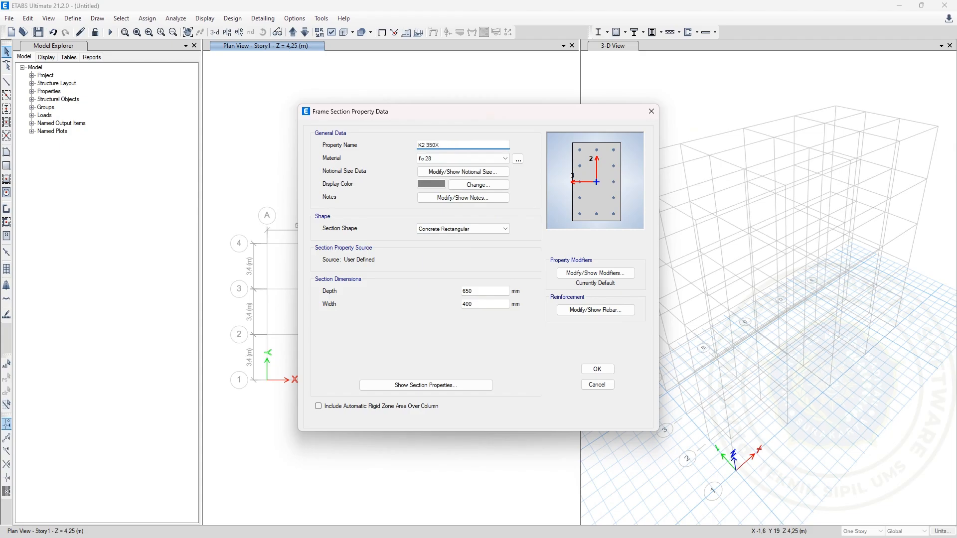
pyautogui.press('BackSpace')
pyautogui.write('x500mm')
# Assign material Fc 28 to the K2 section, and set its depth to 500 mm and width to 350 mm
pyautogui.click(445, 159)
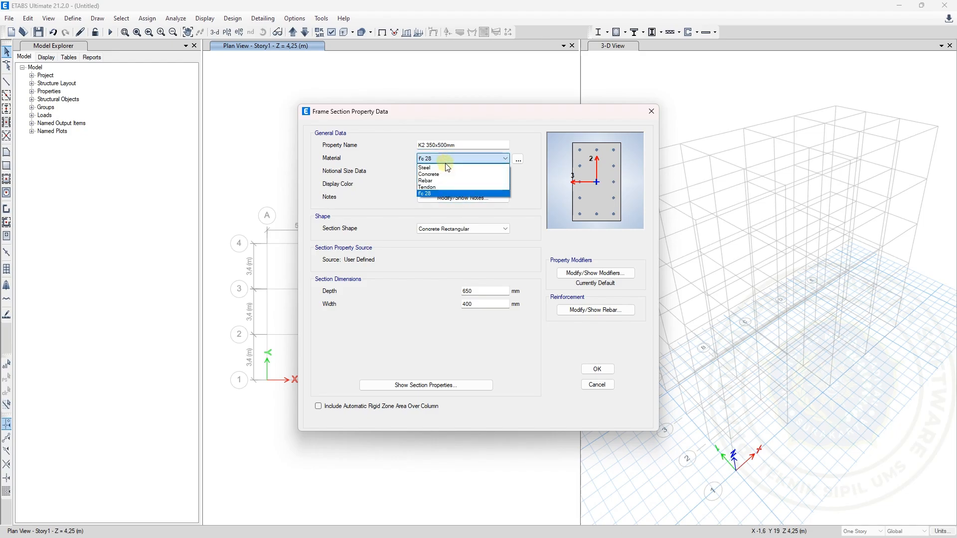
pyautogui.click(444, 193)
pyautogui.doubleClick(490, 288)
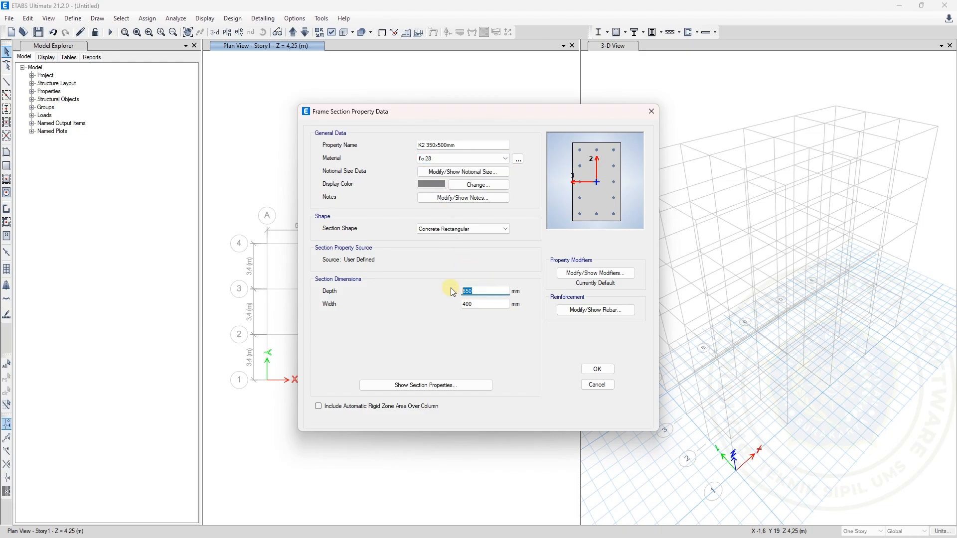
pyautogui.write('5')
pyautogui.doubleClick(478, 304)
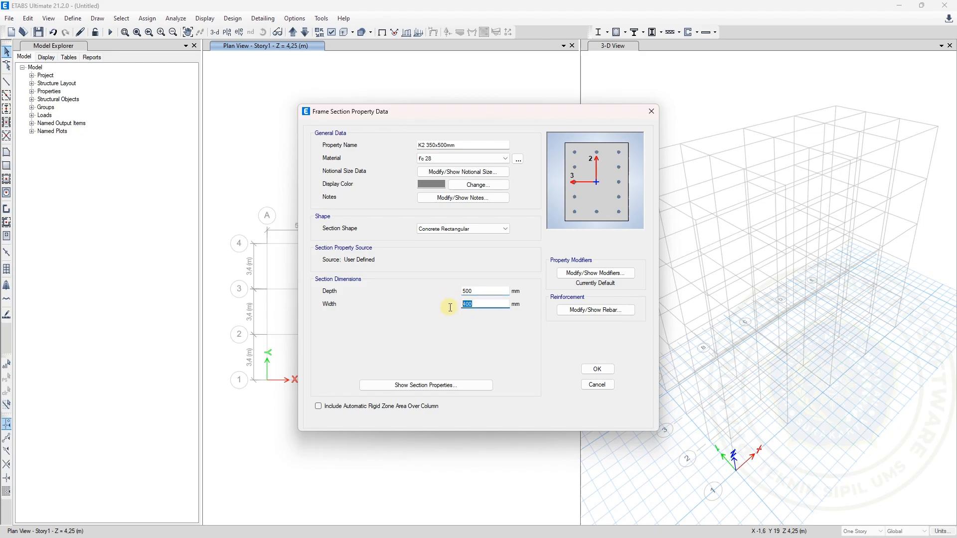
pyautogui.write('350')
# Accept the K2 section's P-M2-M3 Design (Column) reinforcement data and save the section
pyautogui.click(589, 310)
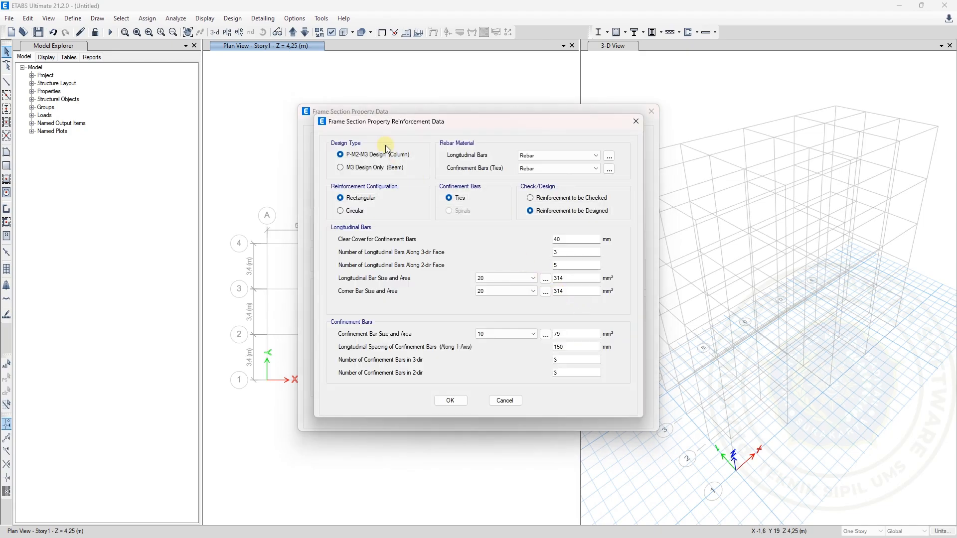
pyautogui.click(450, 402)
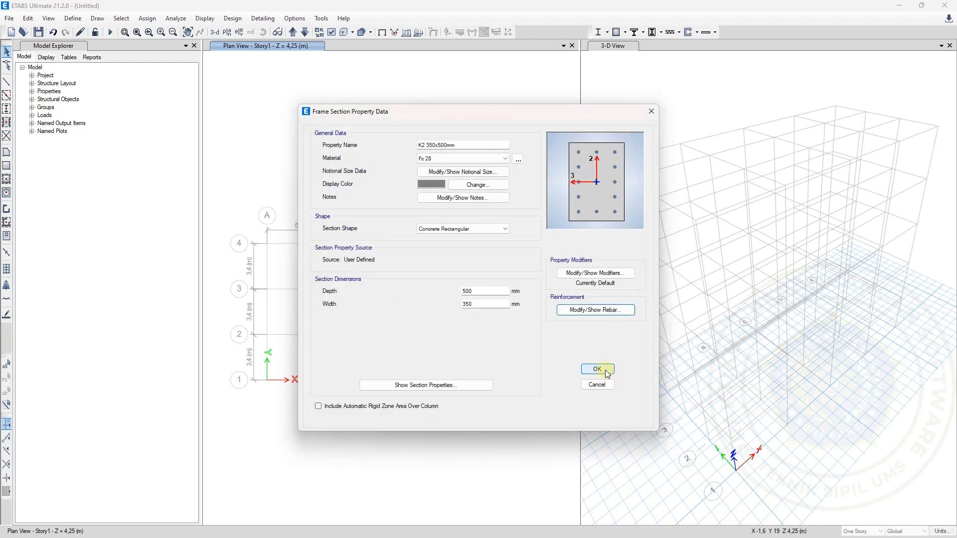
pyautogui.click(605, 370)
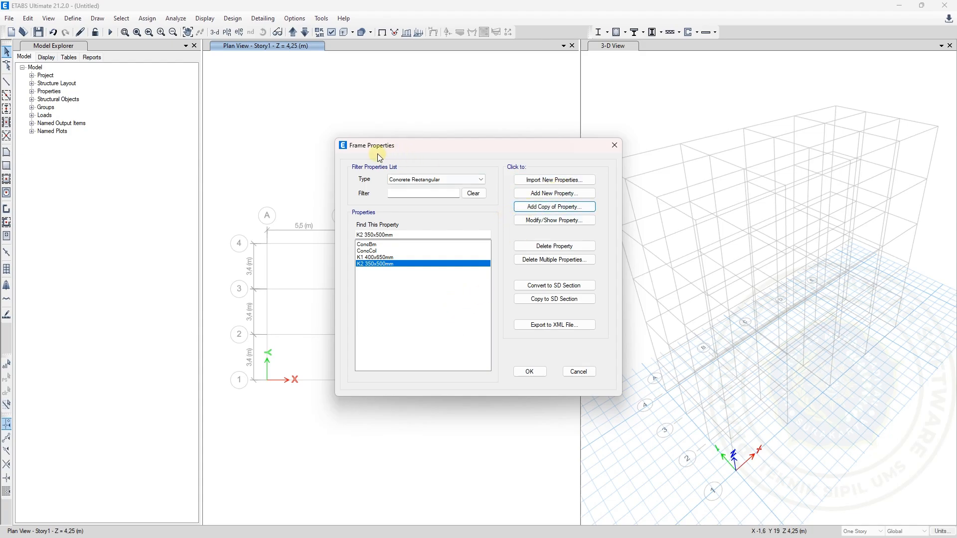
# Add a new concrete rectangular section named B1 300x600mm, checking the beam B1 size on the Excel Data Soal worksheet
pyautogui.click(551, 194)
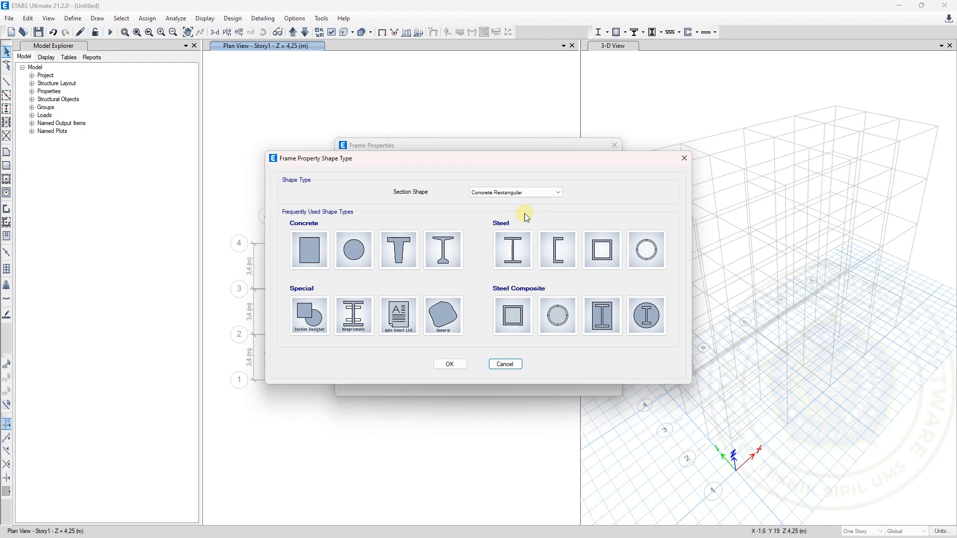
pyautogui.click(318, 250)
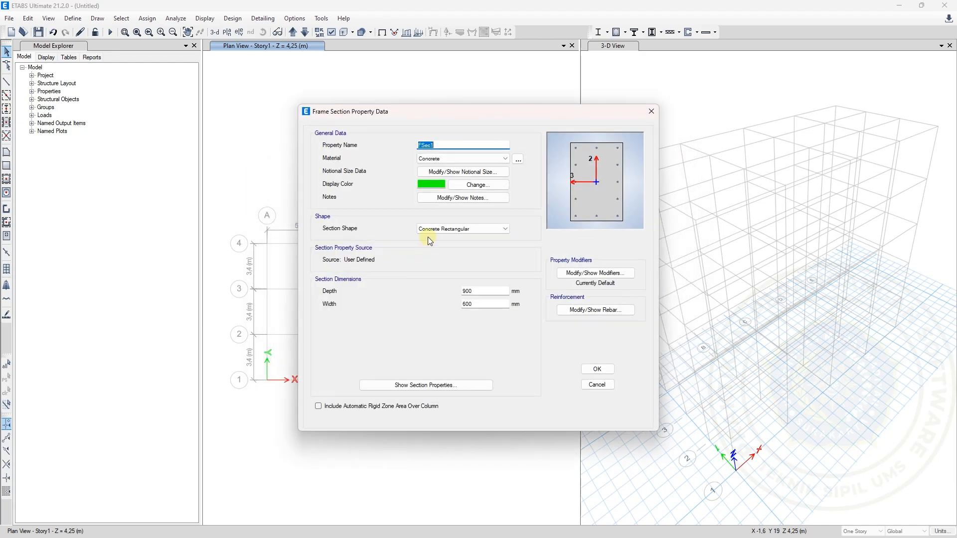
pyautogui.write('B')
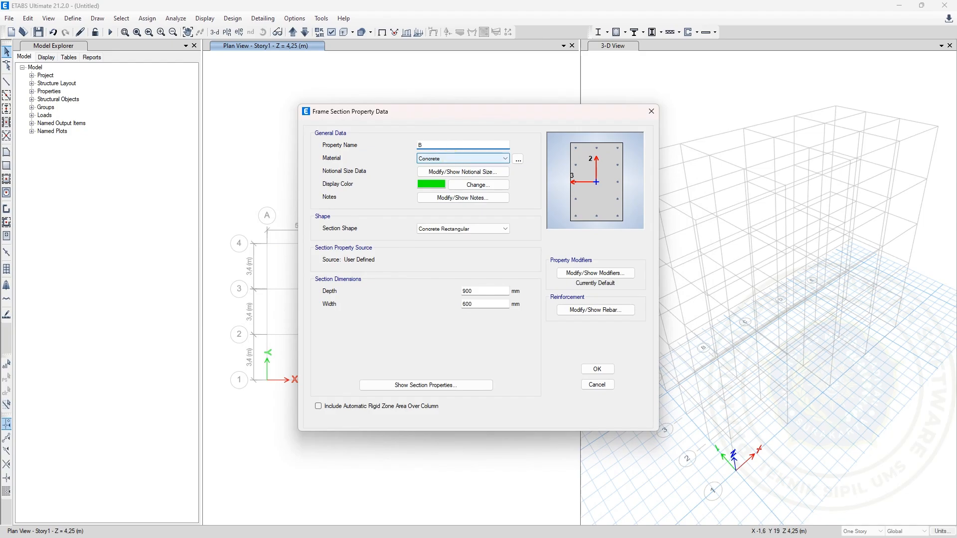
pyautogui.write('1')
pyautogui.moveTo(650, 534)
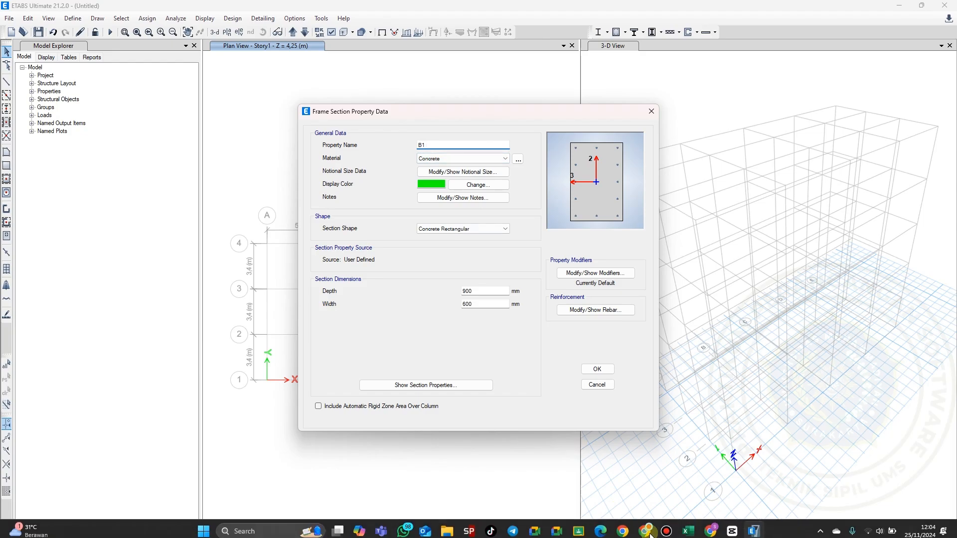
pyautogui.click(692, 527)
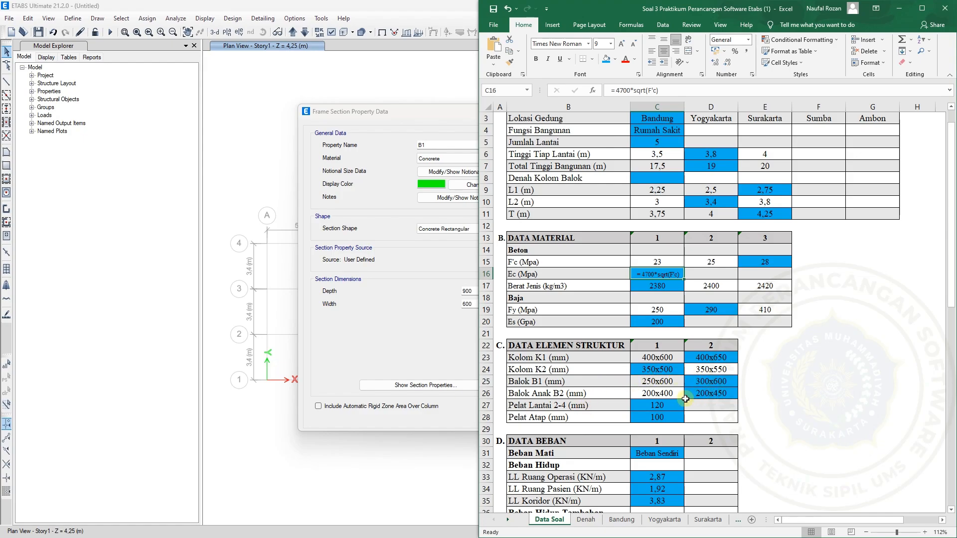
pyautogui.click(457, 145)
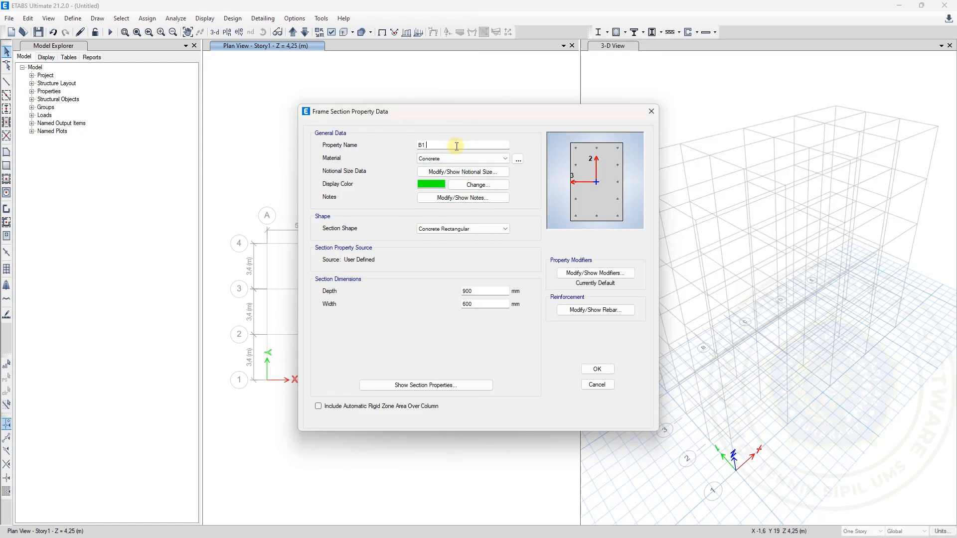
pyautogui.write('300x600mm')
# Assign material Fc 28 to the B1 section, and set its depth to 600 mm and width to 300 mm
pyautogui.click(471, 157)
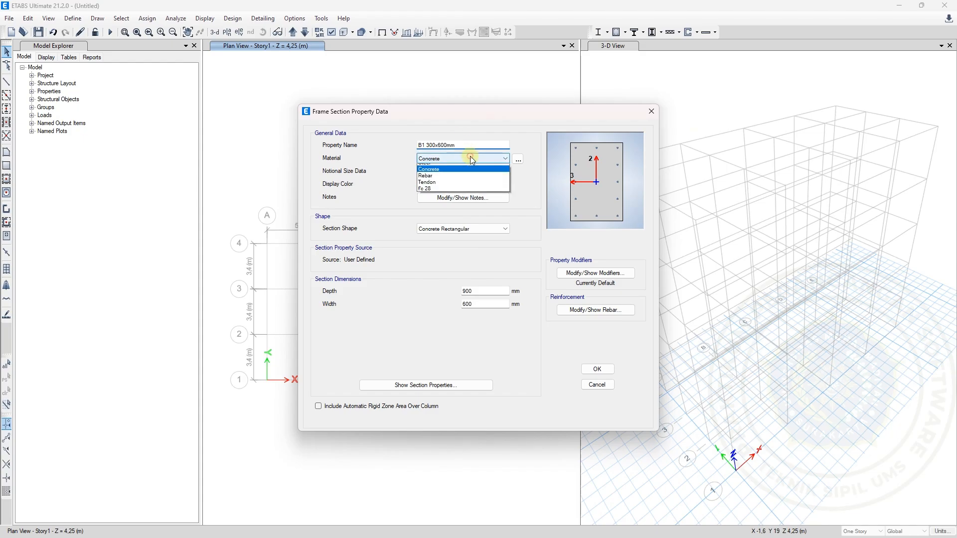
pyautogui.click(444, 194)
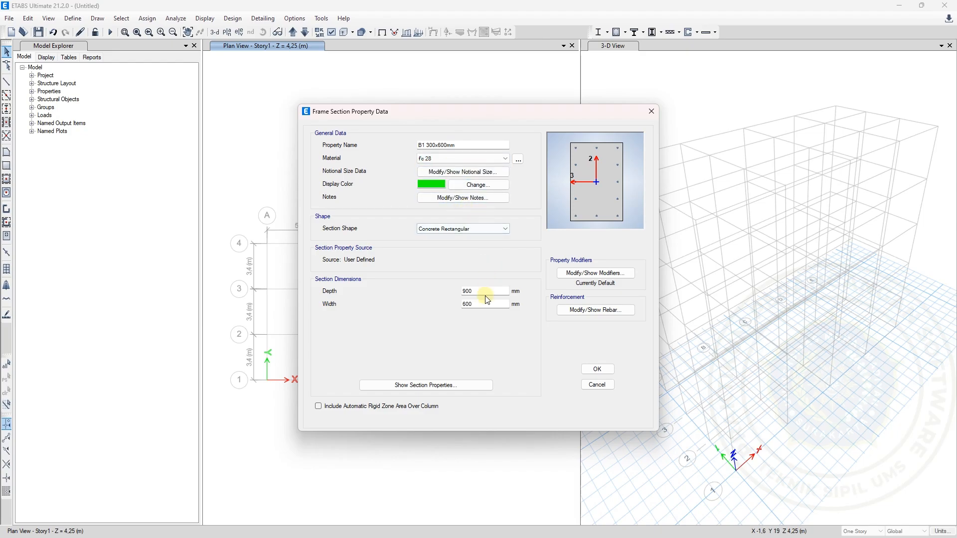
pyautogui.moveTo(473, 290); pyautogui.dragTo(447, 289)
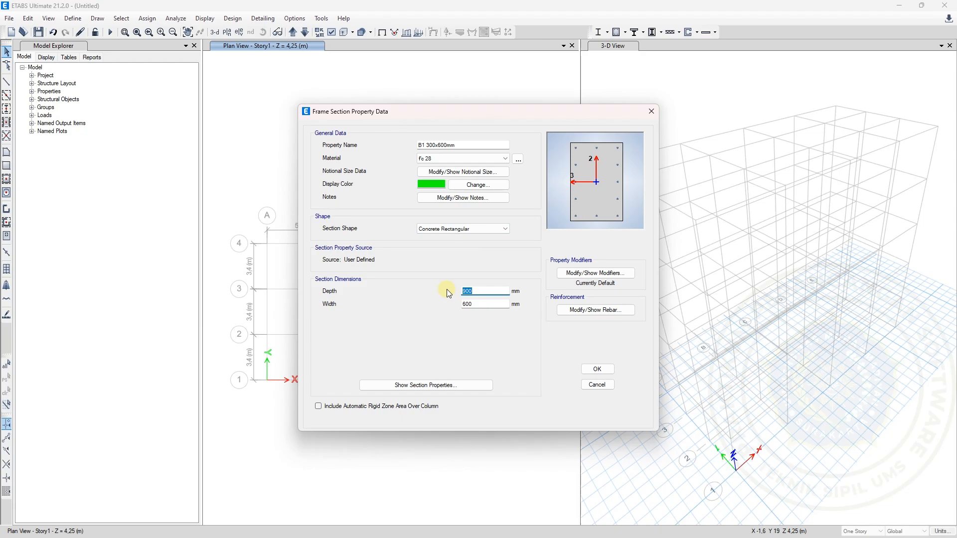
pyautogui.write('6')
pyautogui.moveTo(483, 304); pyautogui.dragTo(456, 300)
pyautogui.write('300')
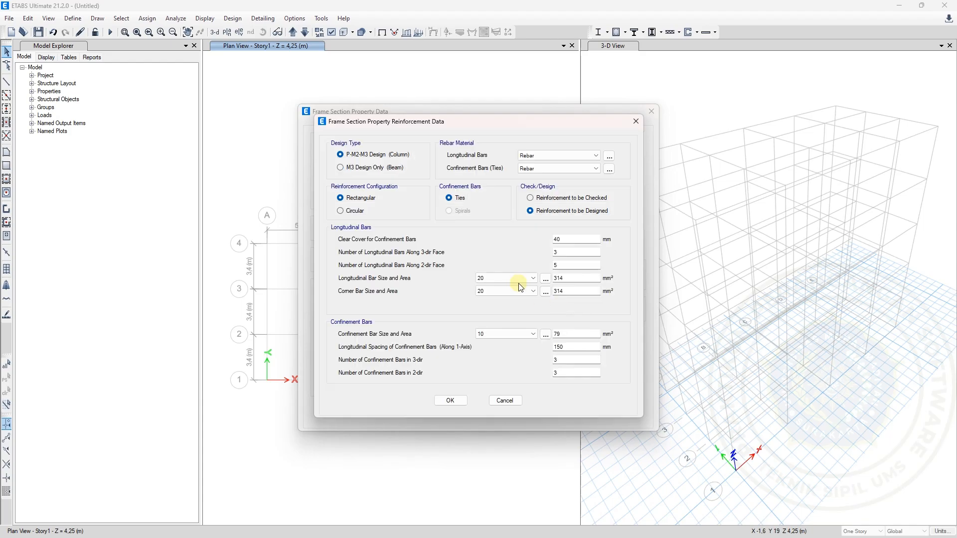
# Set B1's reinforcement to M3 Design Only (Beam), change its top and bottom rebar cover, and save the section
pyautogui.click(351, 168)
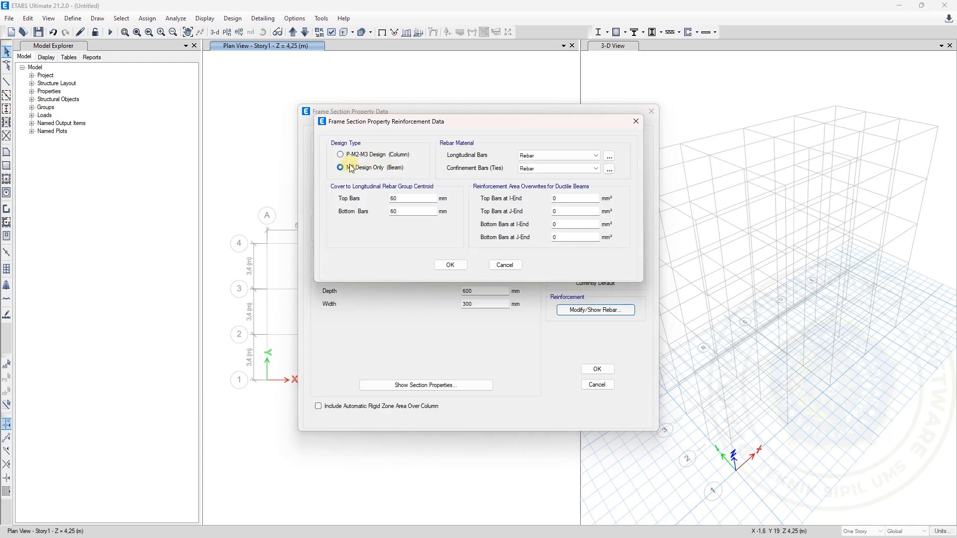
pyautogui.click(410, 200)
pyautogui.moveTo(411, 199); pyautogui.dragTo(371, 193)
pyautogui.write('4')
pyautogui.moveTo(402, 212); pyautogui.dragTo(382, 210)
pyautogui.write('4')
pyautogui.click(446, 266)
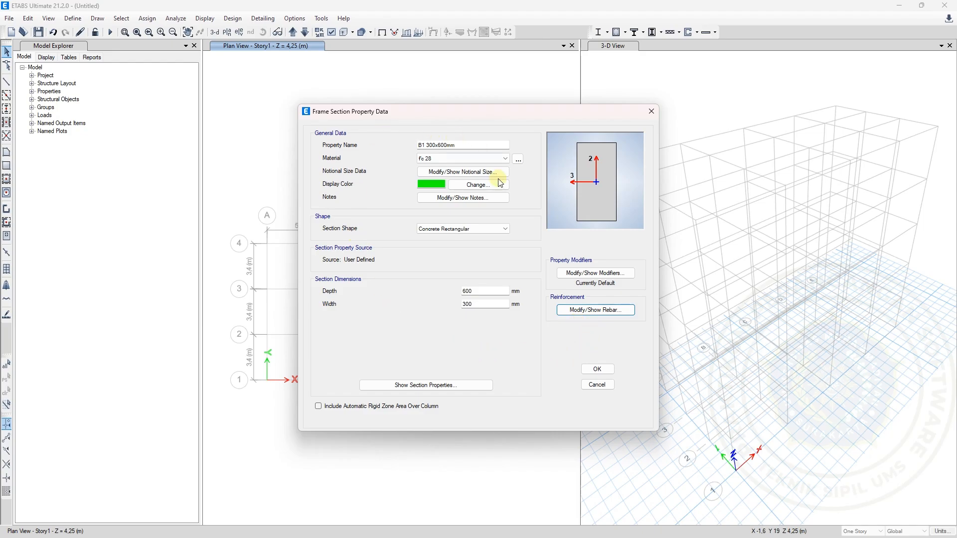
pyautogui.click(597, 370)
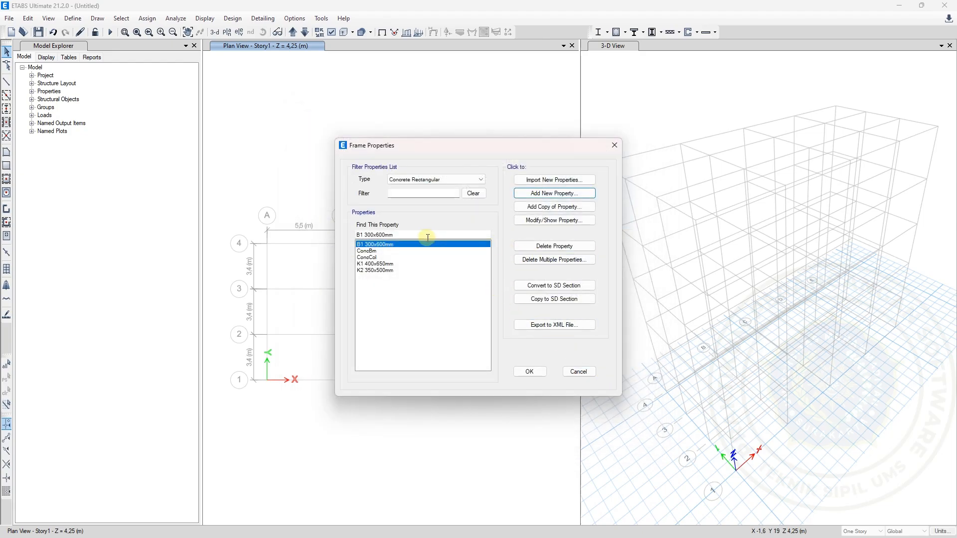
# Add a copy of the B1 section named B2 200x450mm, checking the secondary beam size on the Excel Data Soal worksheet
pyautogui.click(583, 207)
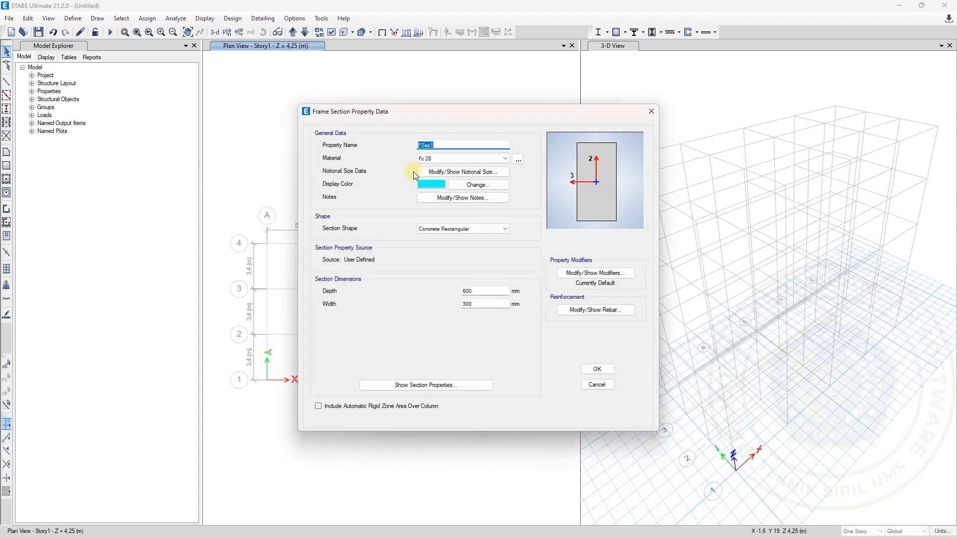
pyautogui.write('B2')
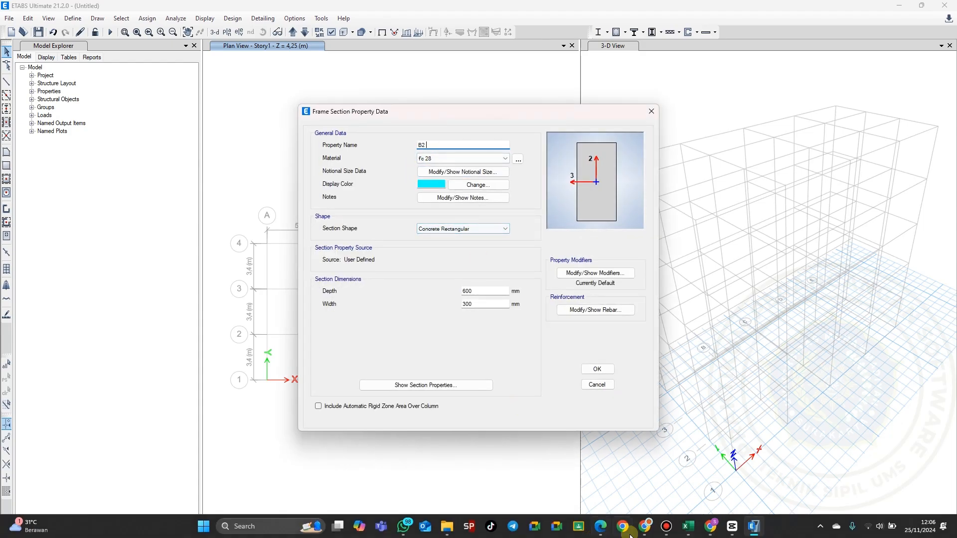
pyautogui.click(690, 532)
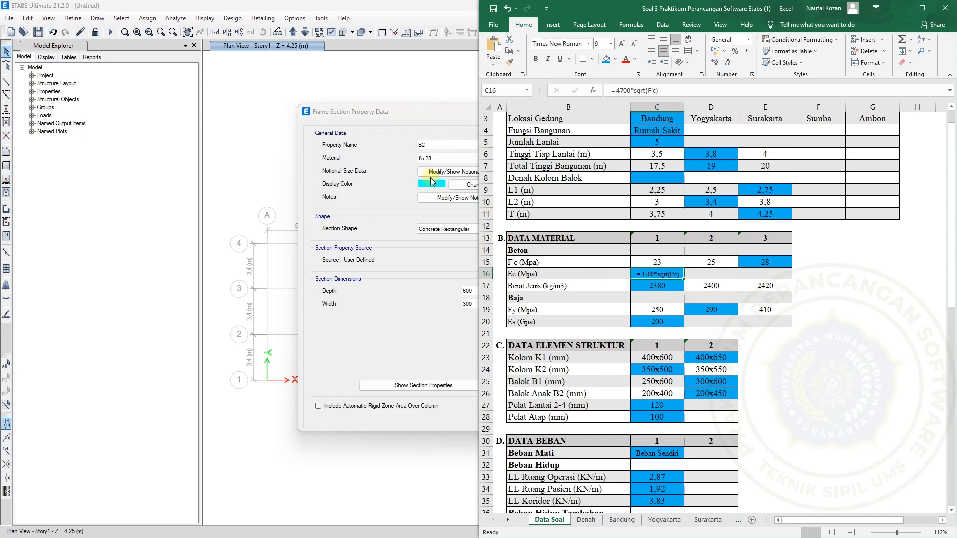
pyautogui.click(442, 146)
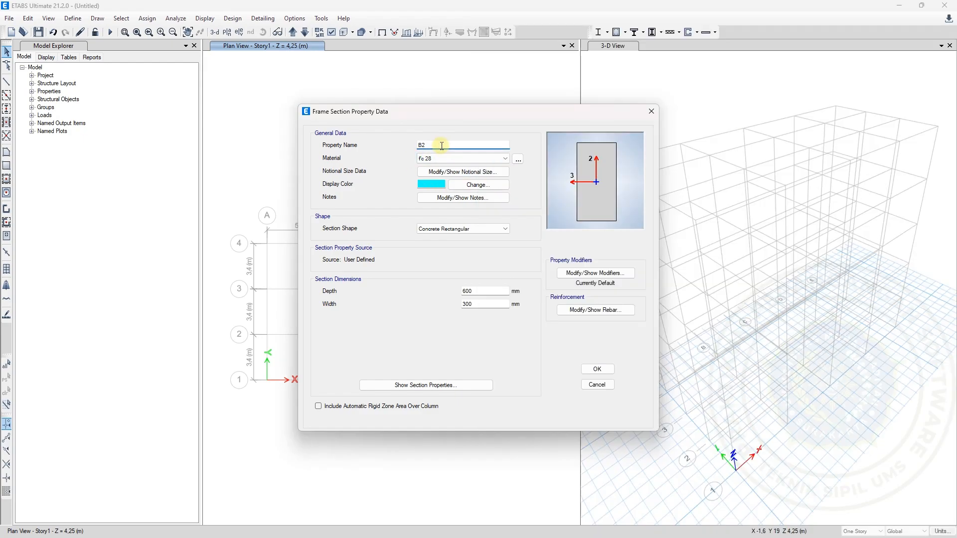
pyautogui.write('200x450mm')
# Set the B2 section's depth to 450 mm and width to 200 mm
pyautogui.moveTo(478, 289); pyautogui.dragTo(451, 289)
pyautogui.write('400')
pyautogui.click(472, 304)
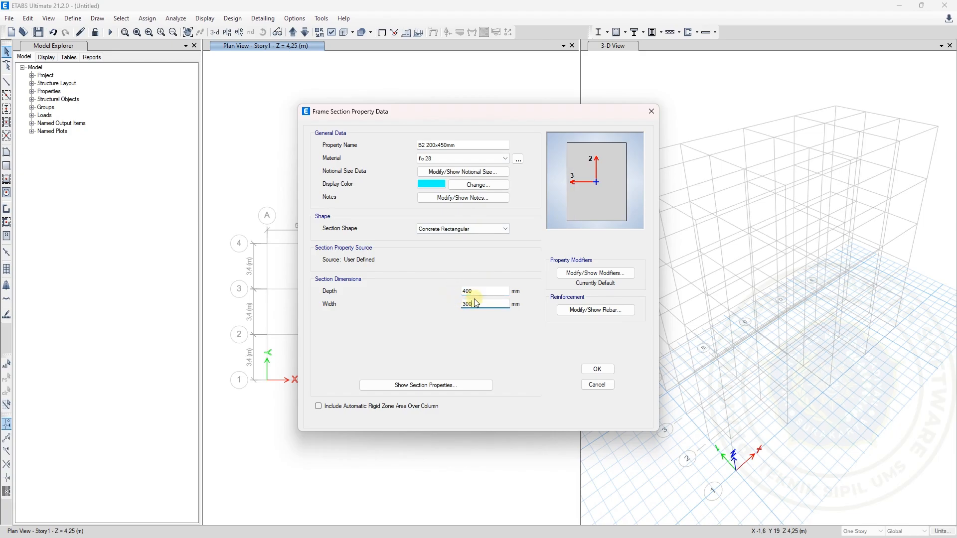
pyautogui.doubleClick(471, 295)
pyautogui.write('450')
pyautogui.moveTo(487, 304); pyautogui.dragTo(445, 309)
pyautogui.write('200')
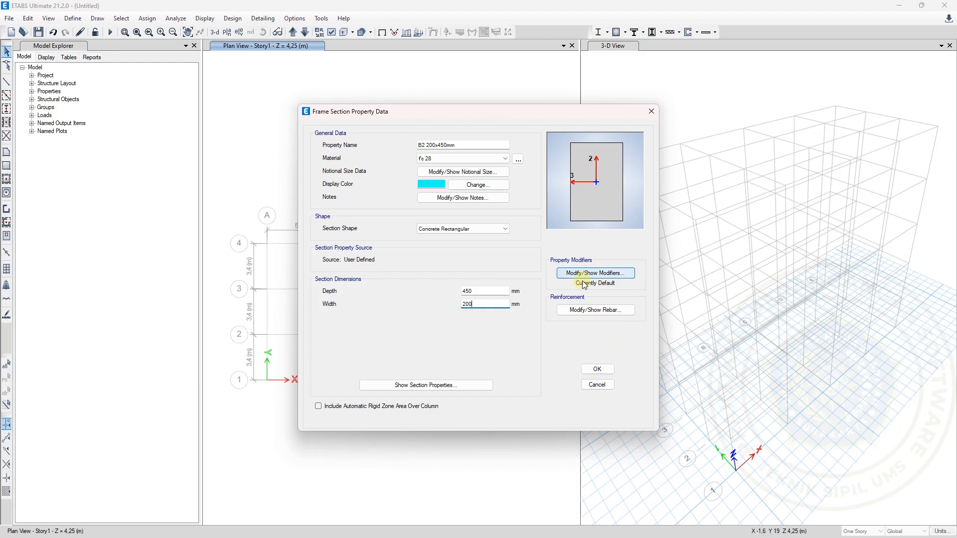
# Accept B2's M3 Design Only (Beam) reinforcement with 40 mm top and bottom cover, save the section and finish the frame properties
pyautogui.click(575, 310)
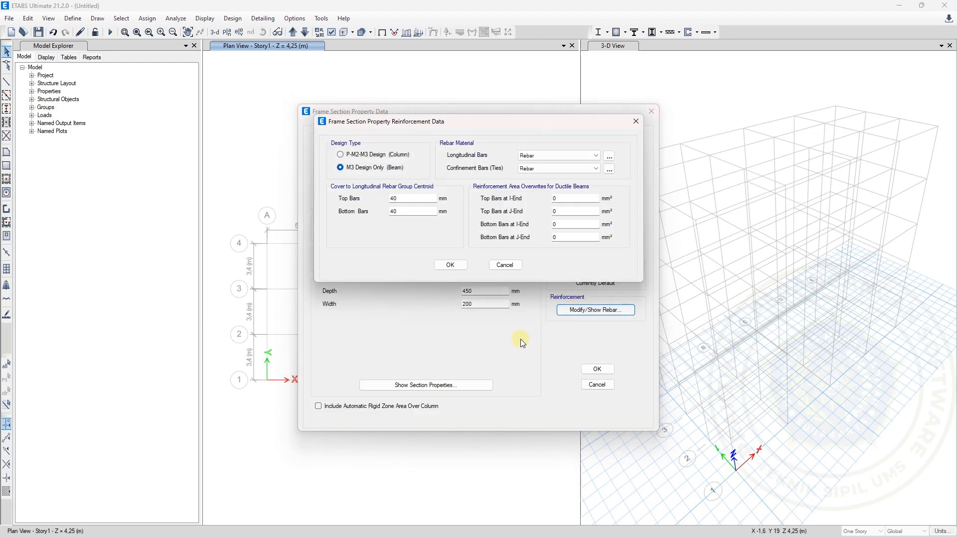
pyautogui.click(445, 272)
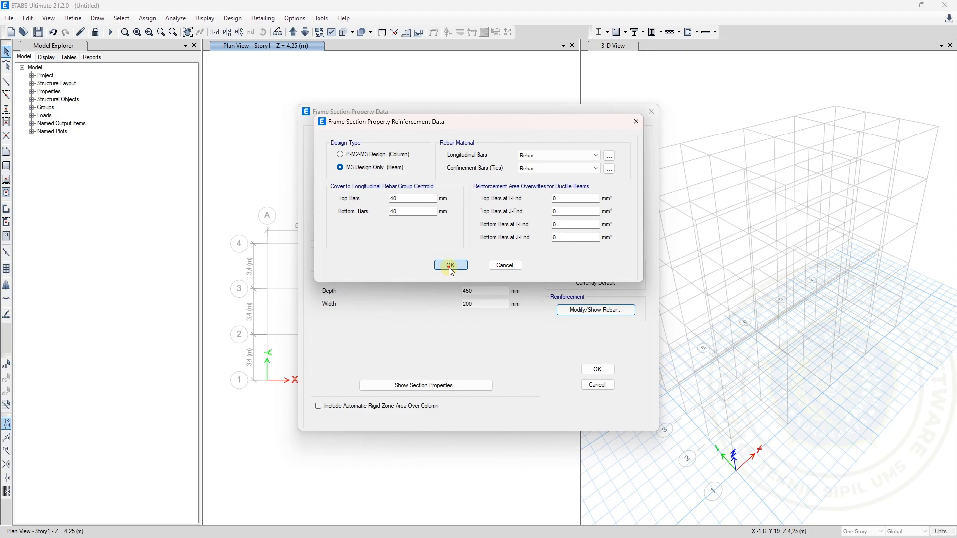
pyautogui.click(584, 368)
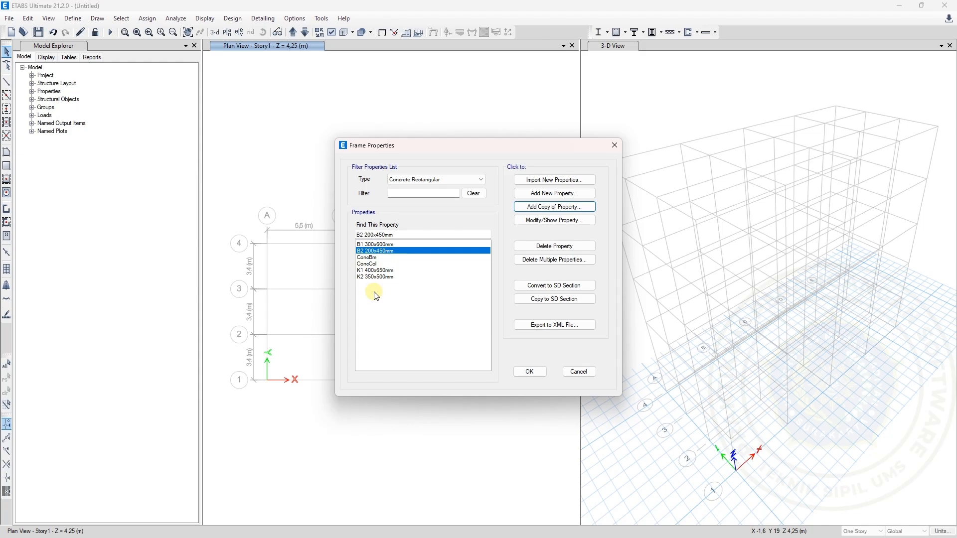
pyautogui.click(540, 372)
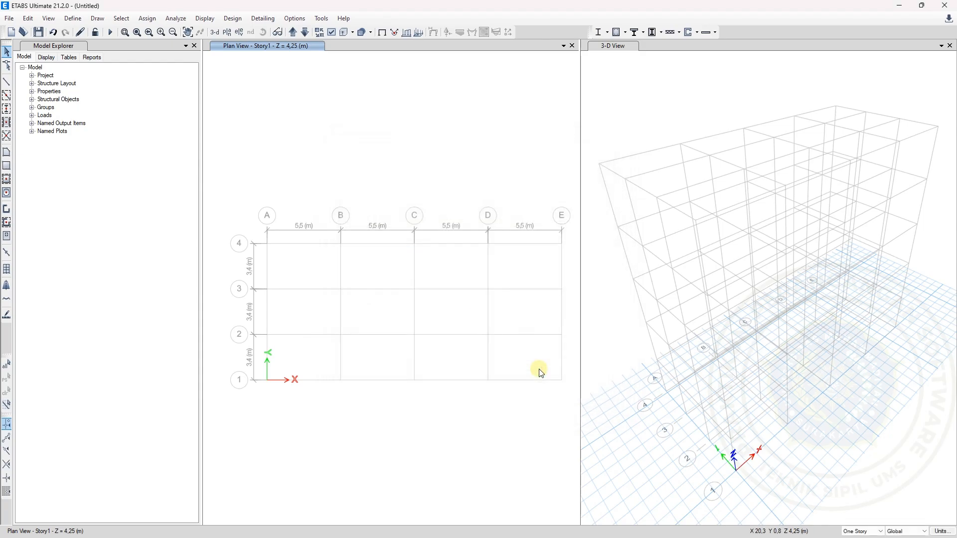
# Add a new slab section property named Pelat Atap
pyautogui.click(74, 19)
pyautogui.moveTo(110, 52)
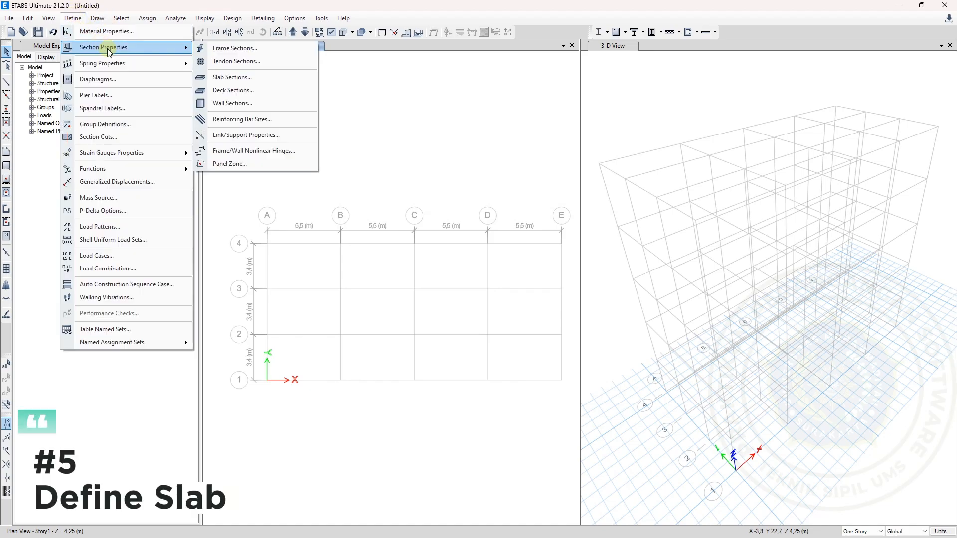
pyautogui.click(243, 80)
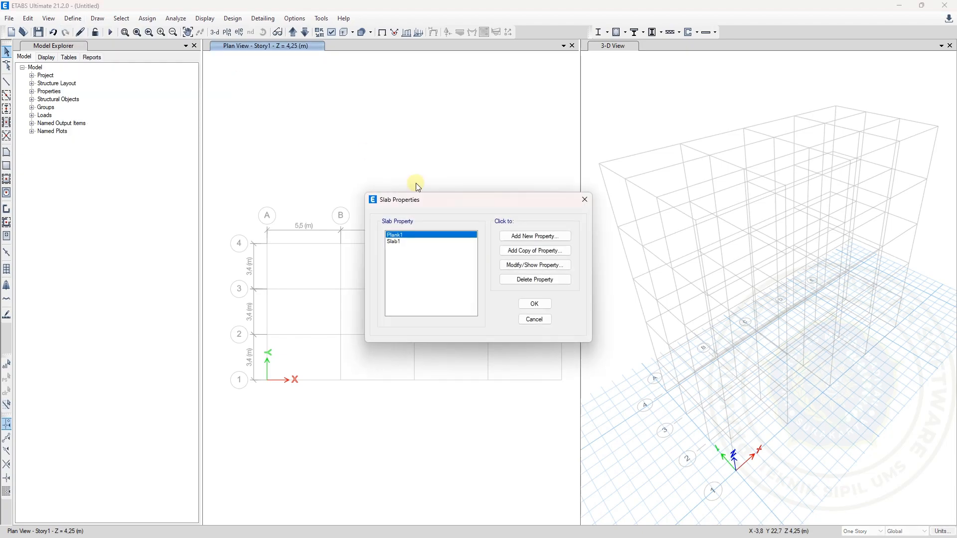
pyautogui.click(404, 242)
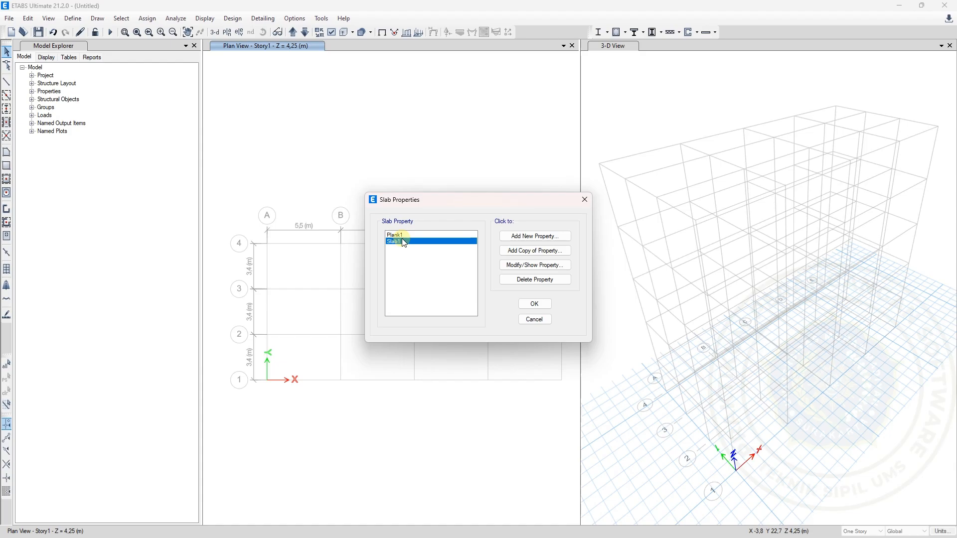
pyautogui.click(550, 241)
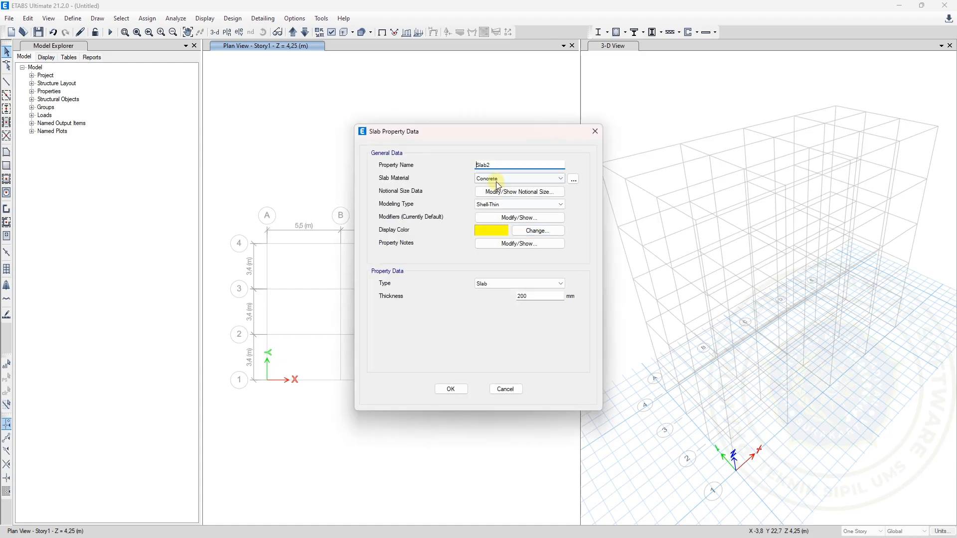
pyautogui.moveTo(492, 165); pyautogui.dragTo(471, 165)
pyautogui.write('p')
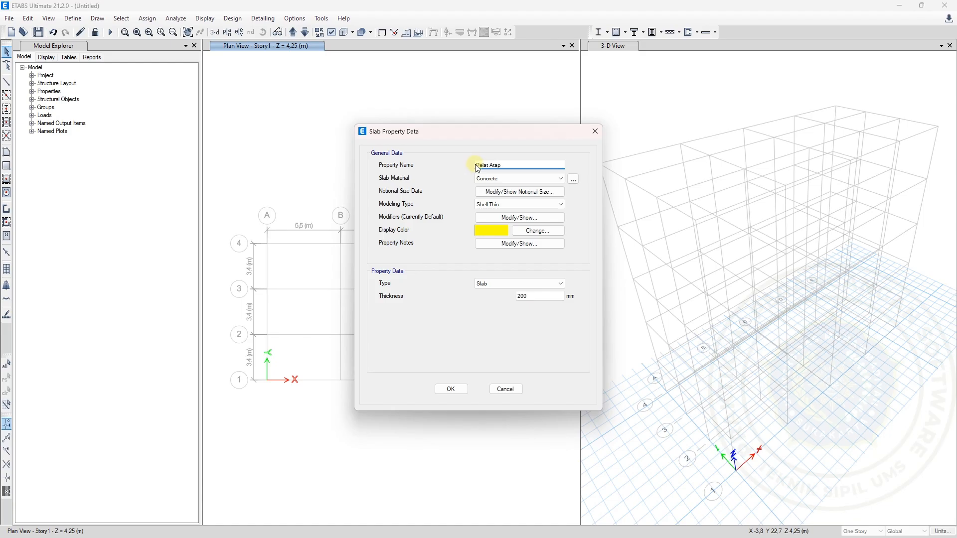
# Assign material Fc 28 to the Pelat Atap slab and keep its modeling type as Shell-Thin
pyautogui.click(501, 179)
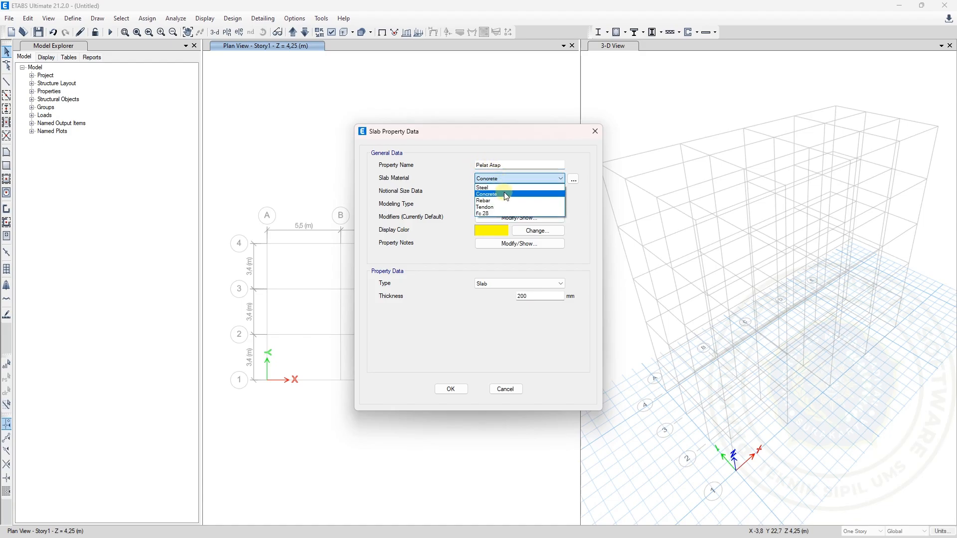
pyautogui.click(504, 214)
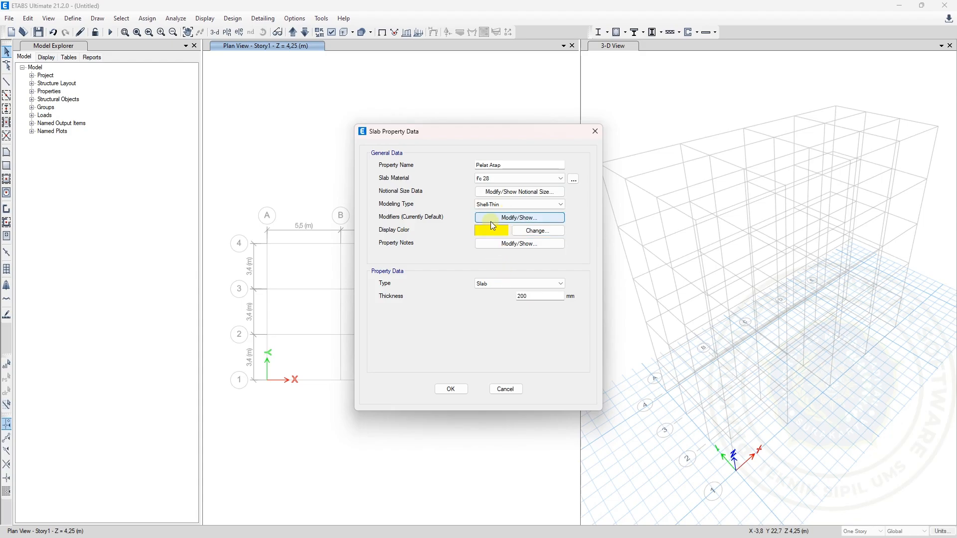
pyautogui.click(488, 205)
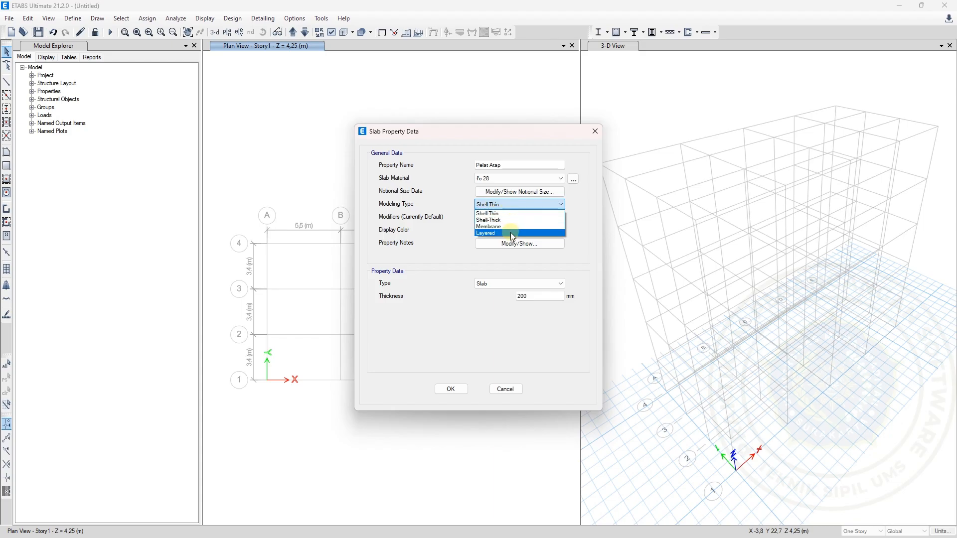
pyautogui.click(521, 207)
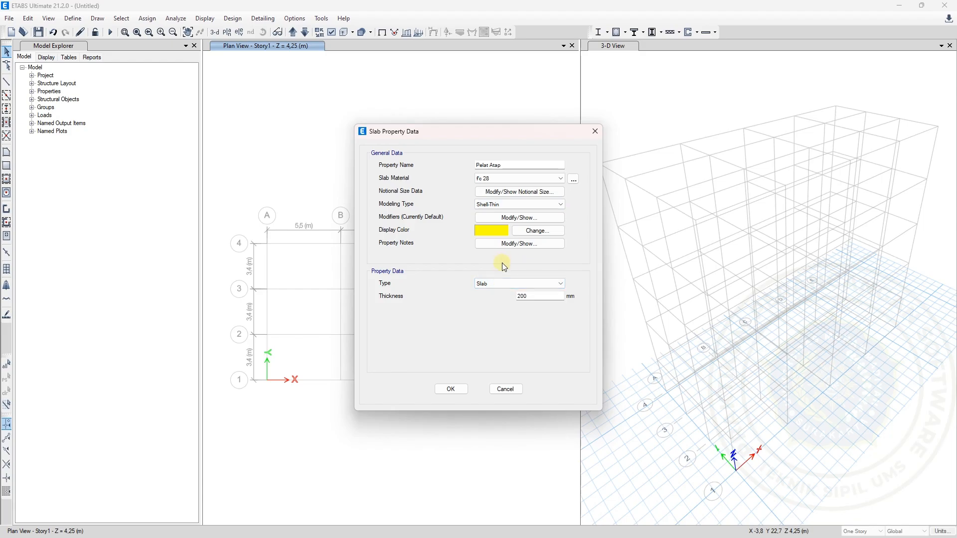
# Extend the roof slab's name to Pelat Atap 100mm, keep its type as Slab and set its thickness to 100 mm
pyautogui.click(514, 165)
pyautogui.write('100mm')
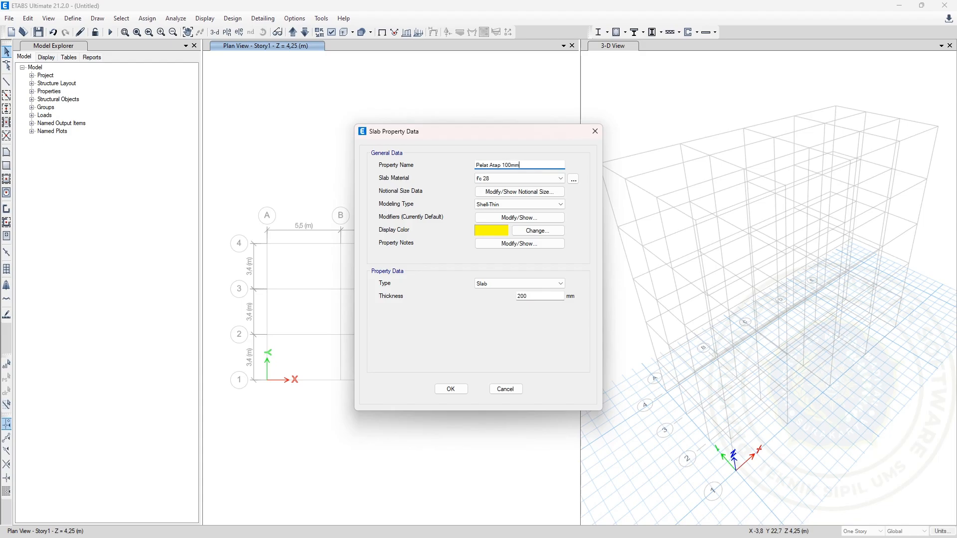
pyautogui.click(491, 288)
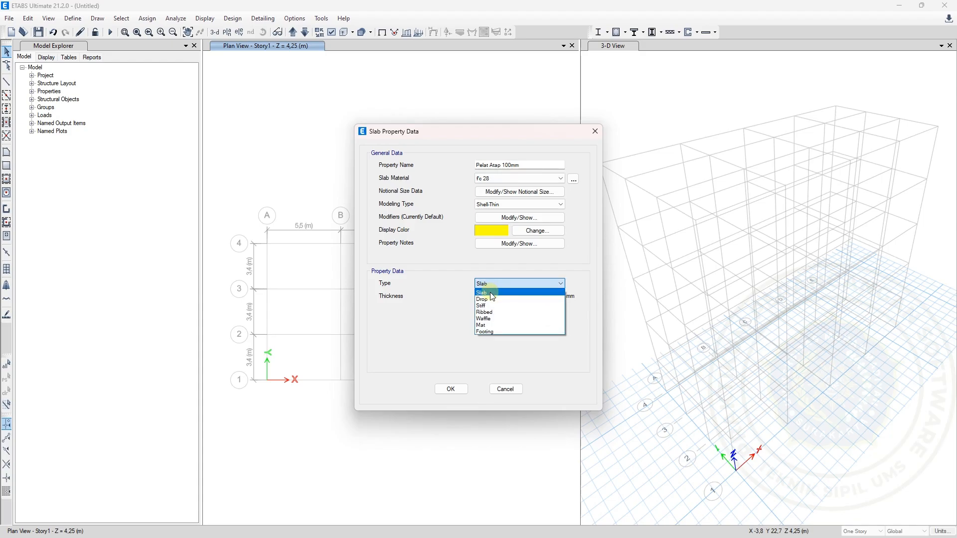
pyautogui.click(491, 293)
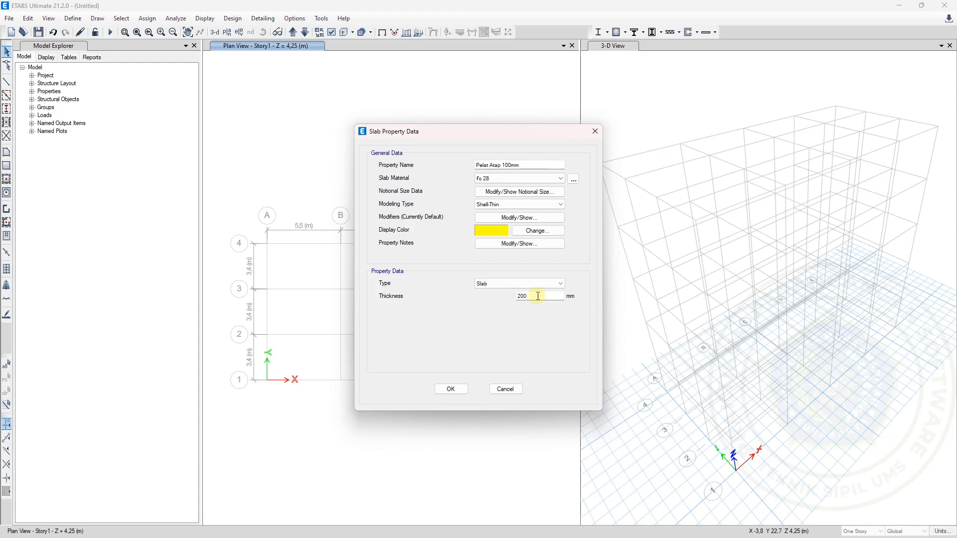
pyautogui.moveTo(563, 296); pyautogui.dragTo(509, 300)
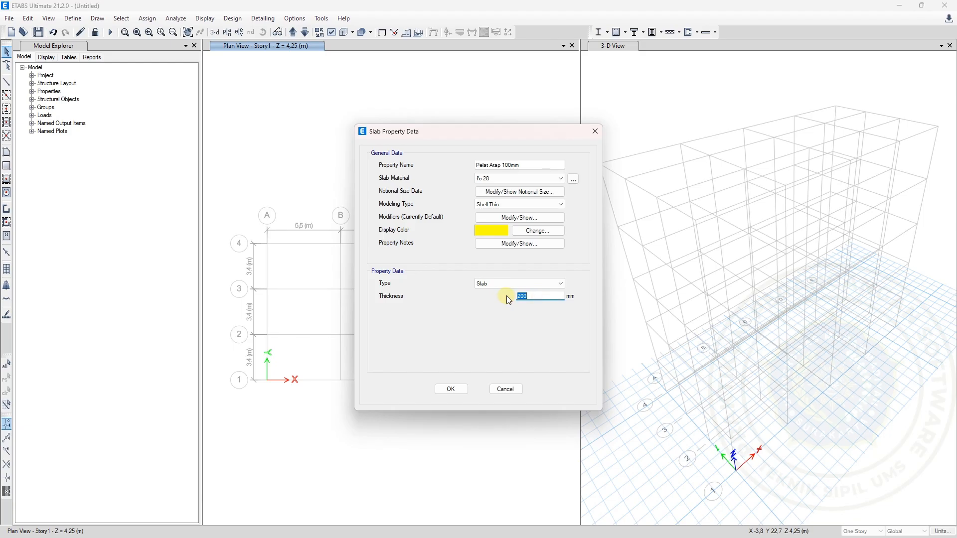
pyautogui.write('100')
# Check the roof slab thickness on the Excel Data Soal worksheet and save the Pelat Atap 100mm property
pyautogui.moveTo(688, 529)
pyautogui.click(673, 451)
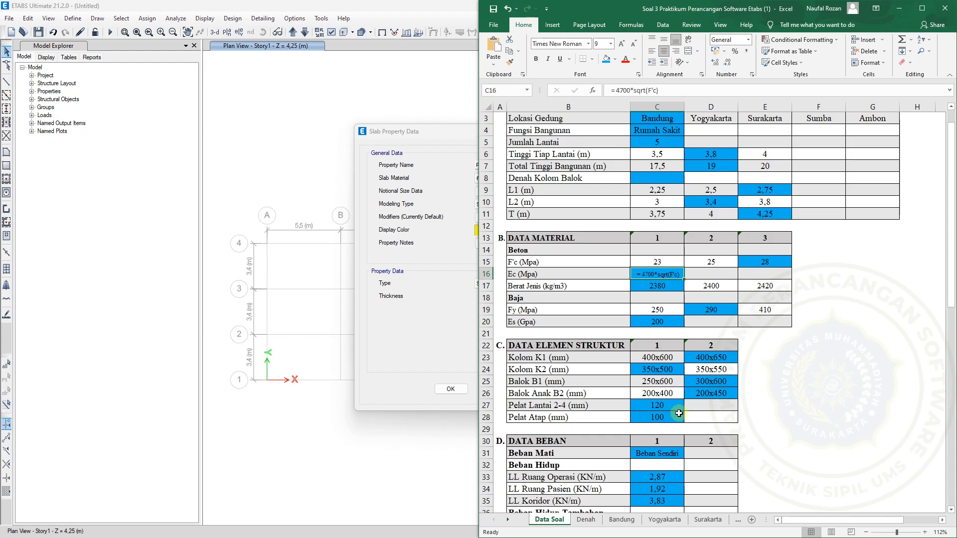
pyautogui.click(430, 286)
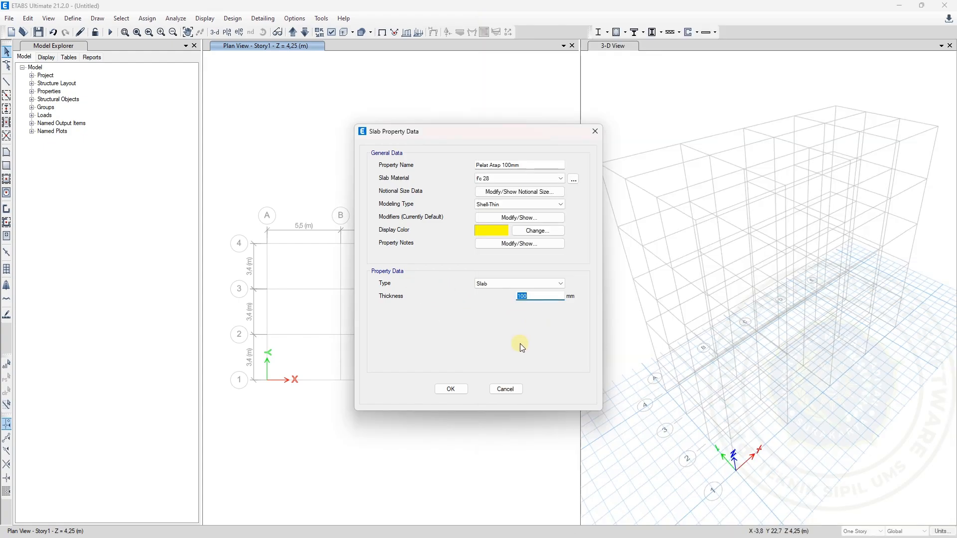
pyautogui.click(445, 390)
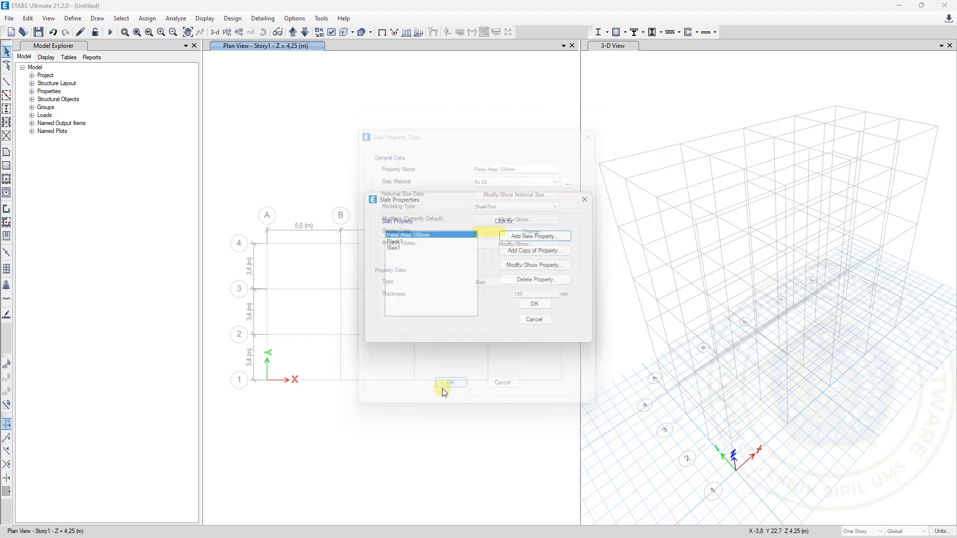
# Add a copy of the roof slab named Pelat Lantai 120mm with a 120 mm thickness, and save the slab properties
pyautogui.click(530, 253)
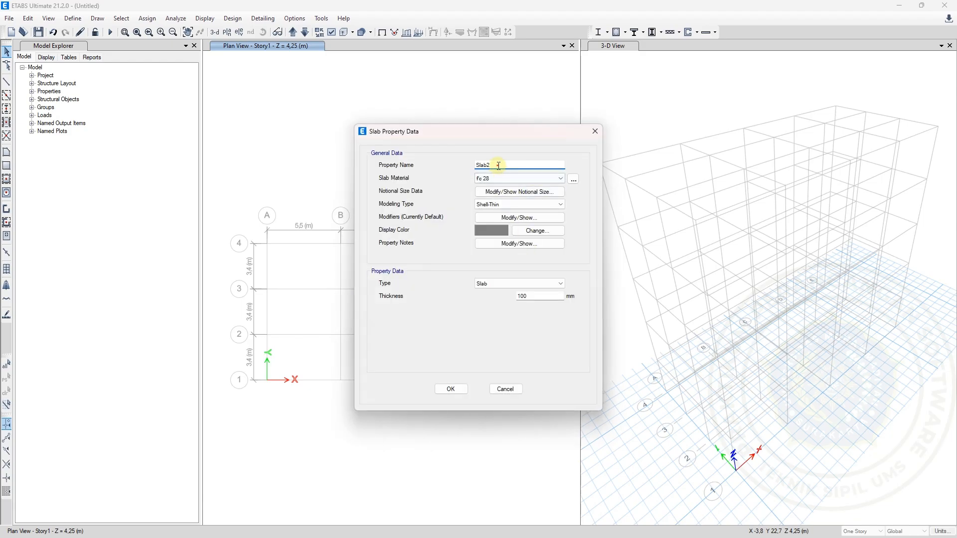
pyautogui.doubleClick(476, 165)
pyautogui.write('Pelat Lantai 120mm')
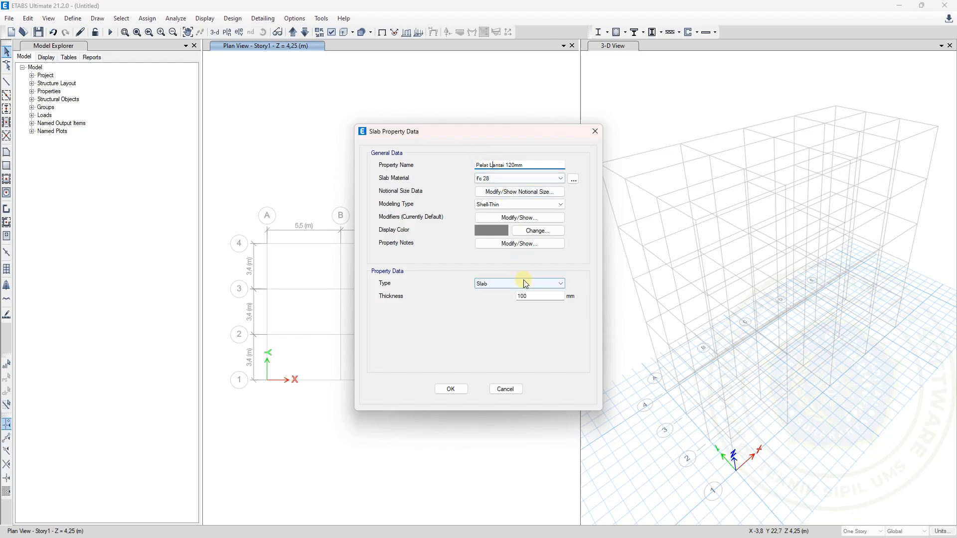
pyautogui.moveTo(530, 298); pyautogui.dragTo(518, 298)
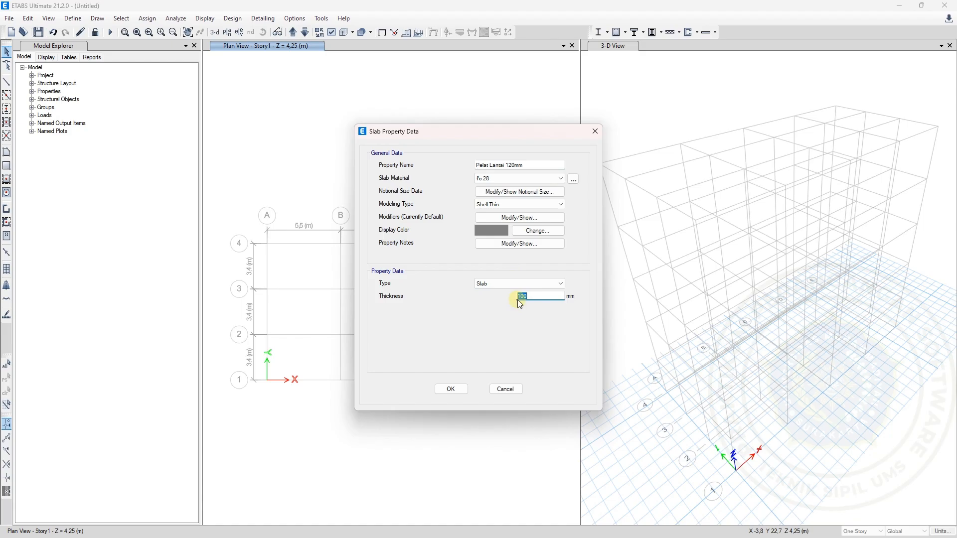
pyautogui.write('120')
pyautogui.click(453, 392)
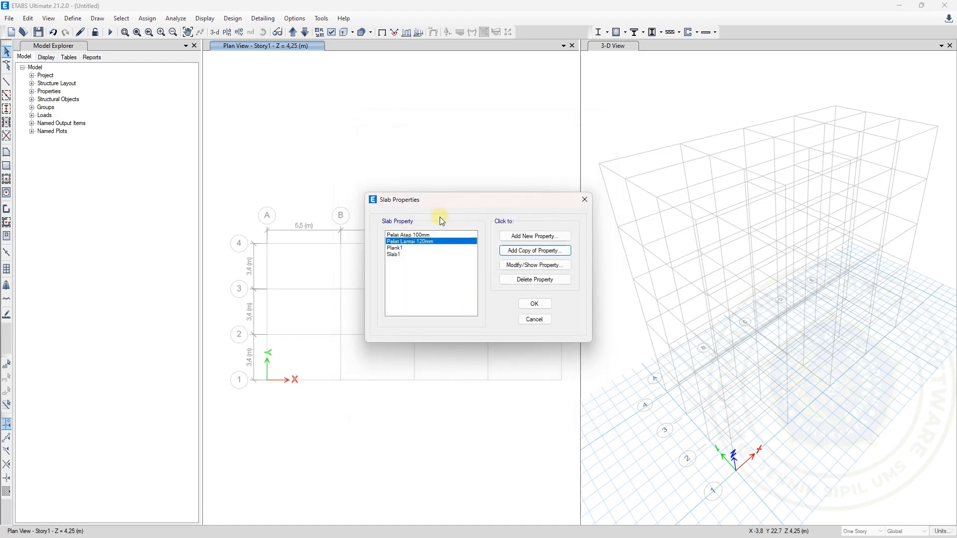
pyautogui.click(534, 304)
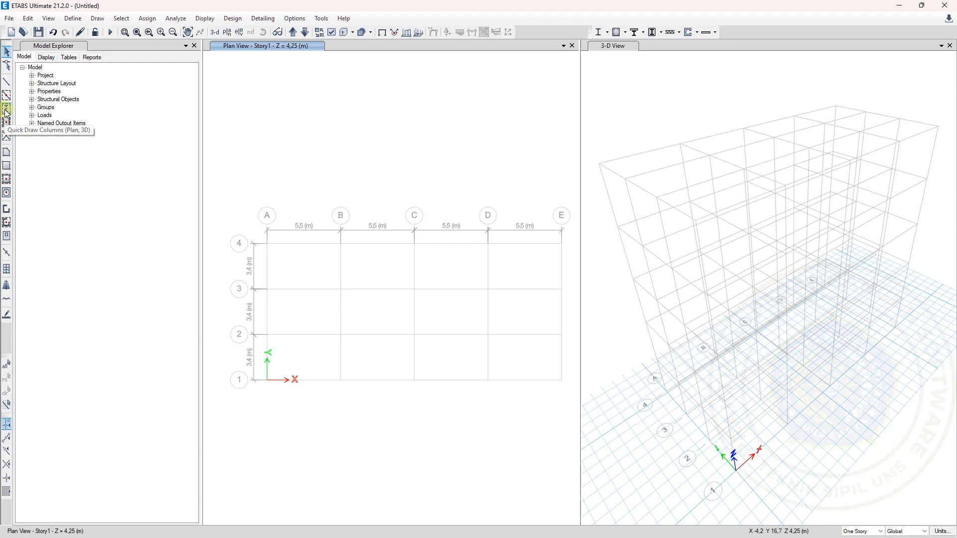
# Start Quick Draw Columns and choose K1 400x650mm as the column section property
pyautogui.click(6, 113)
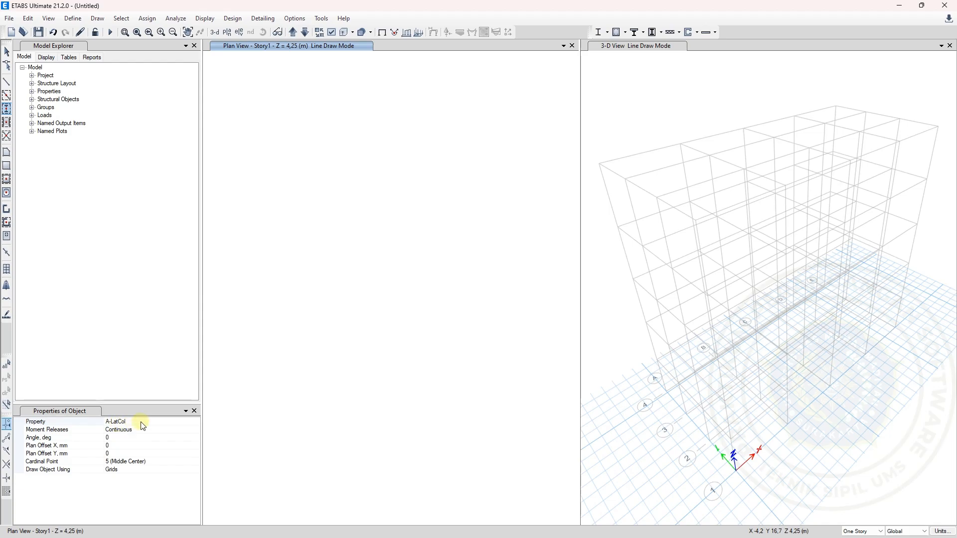
pyautogui.click(196, 424)
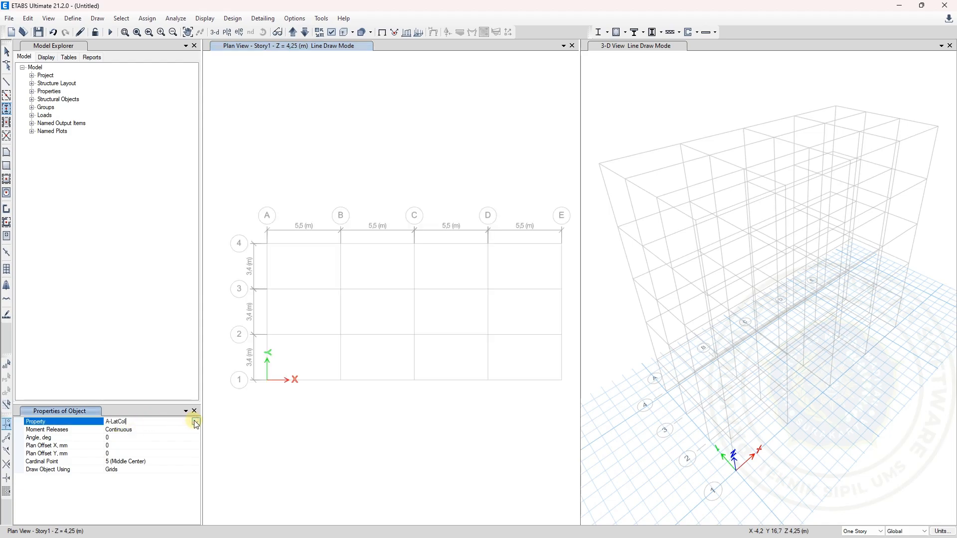
pyautogui.click(196, 423)
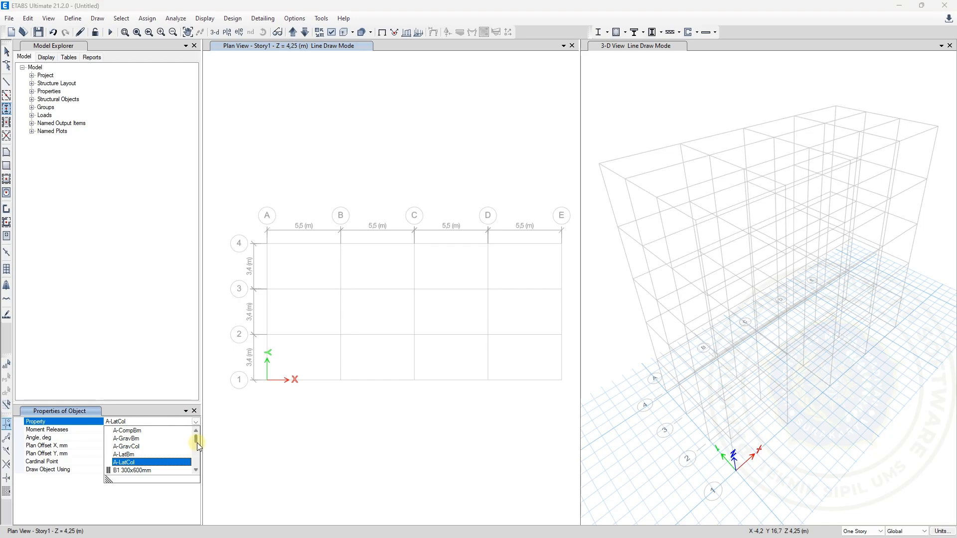
pyautogui.scroll(-3, 198, 446)
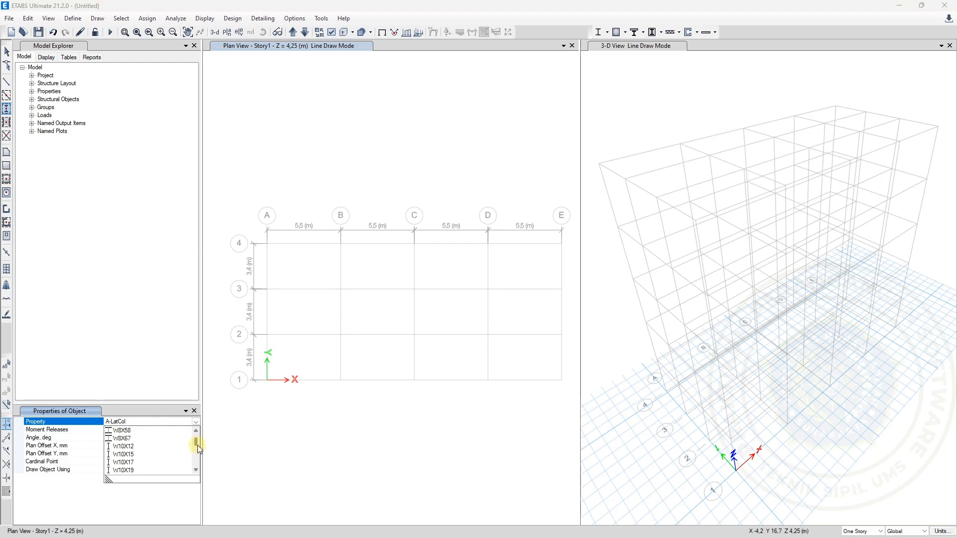
pyautogui.scroll(1, 199, 444)
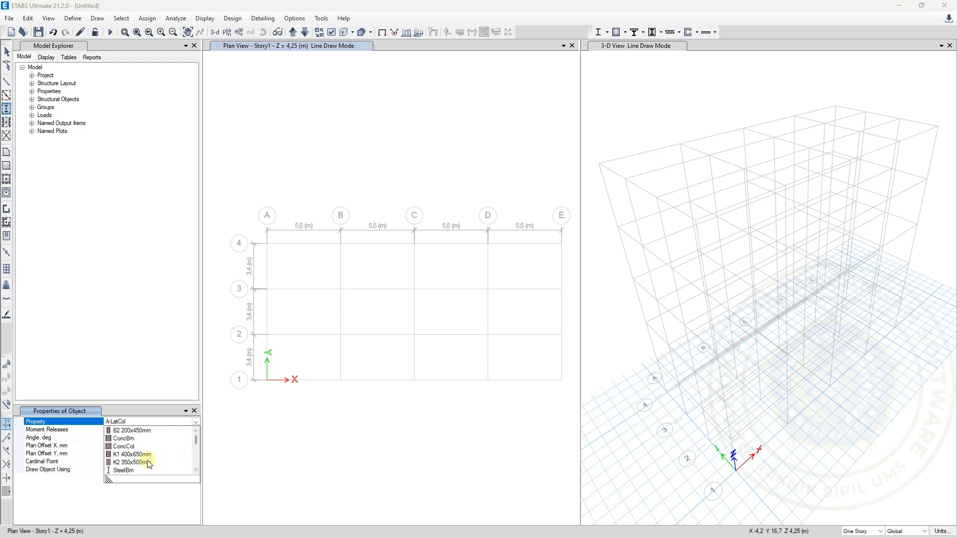
pyautogui.click(128, 455)
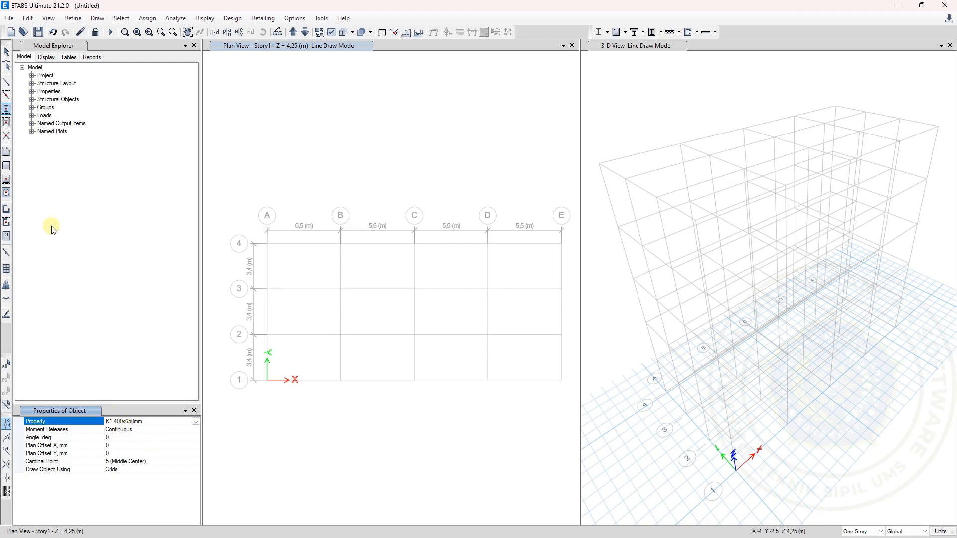
pyautogui.click(6, 109)
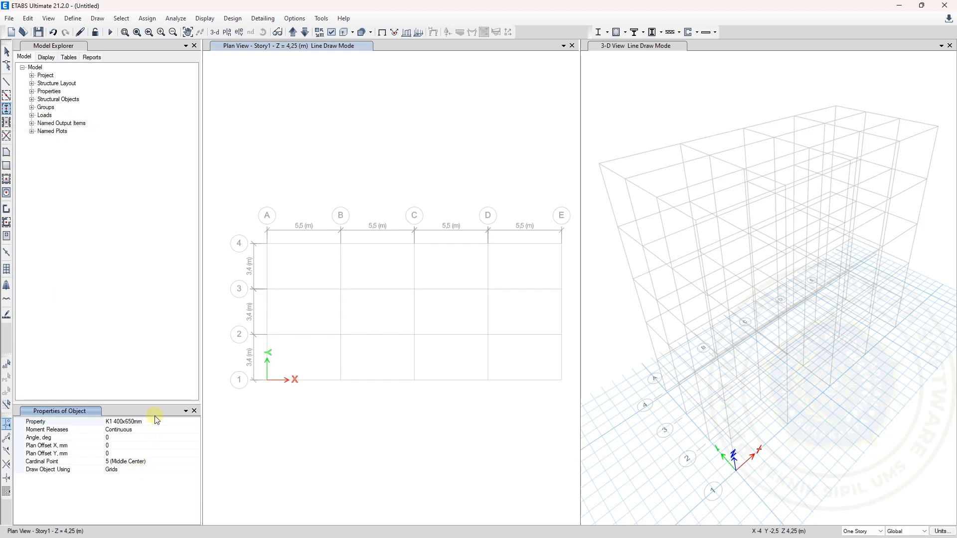
pyautogui.click(194, 423)
pyautogui.click(196, 422)
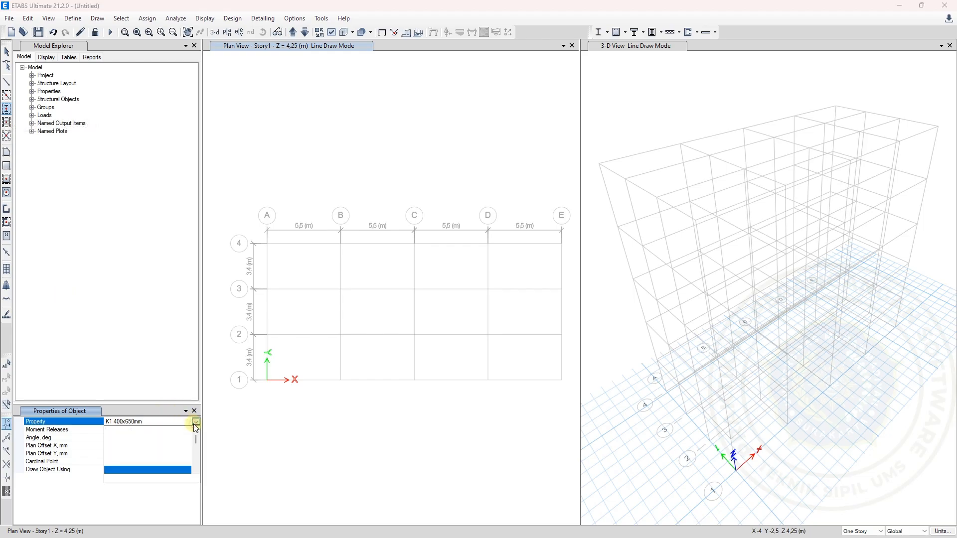
pyautogui.click(144, 472)
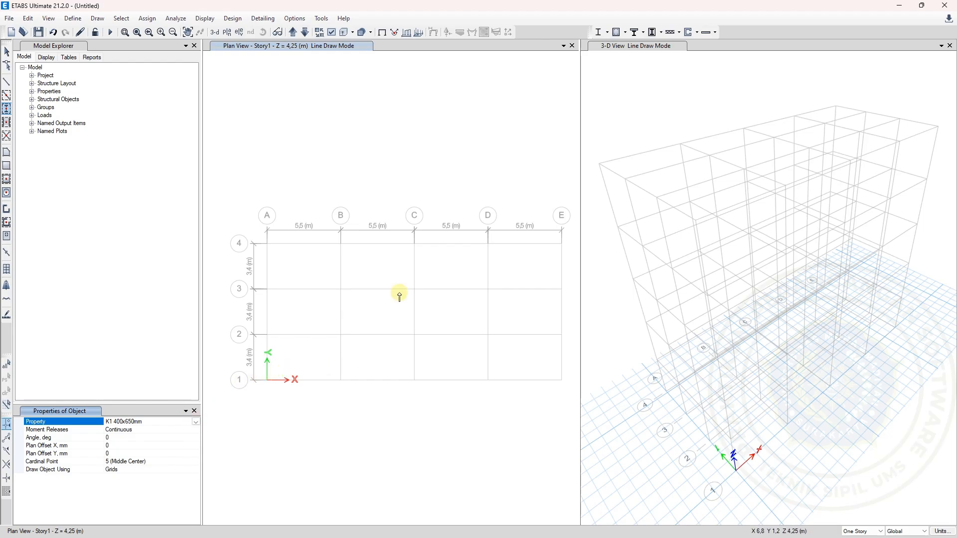
# Draw a K1 400x650mm column at grid point A-4 in the Story1 plan, for one story only
pyautogui.click(293, 32)
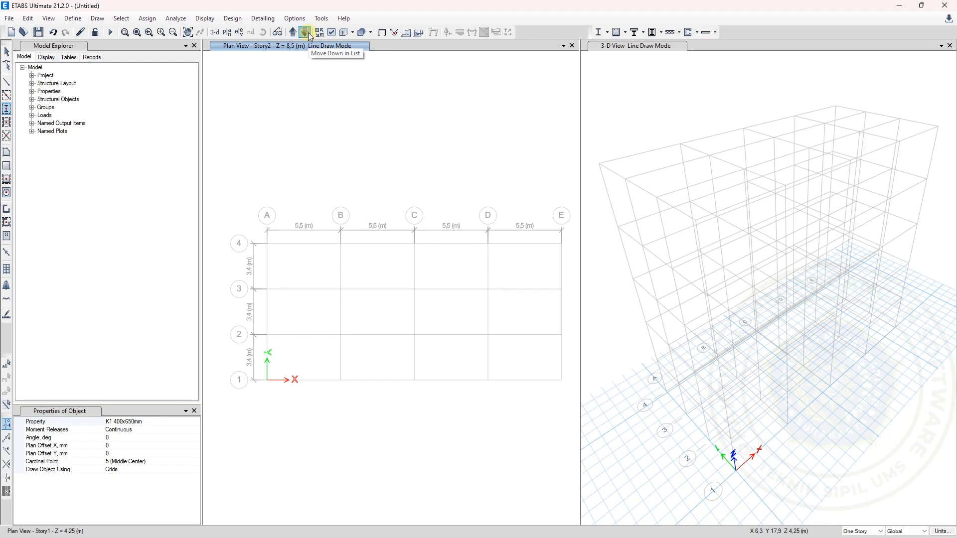
pyautogui.click(306, 32)
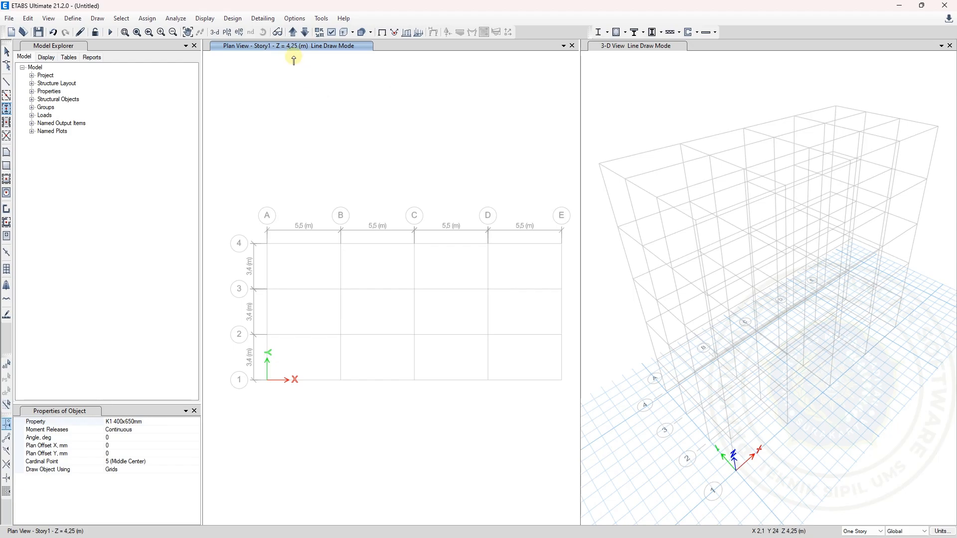
pyautogui.click(306, 33)
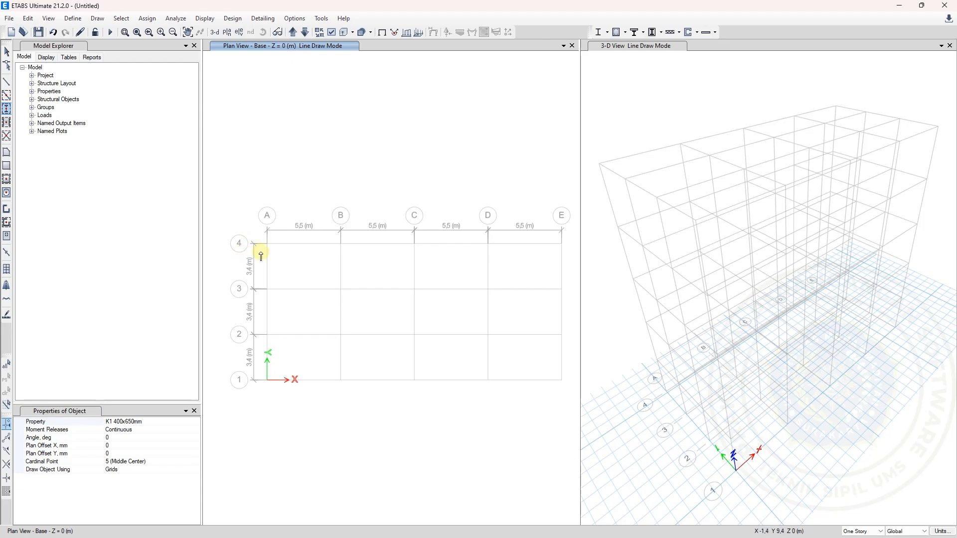
pyautogui.click(294, 34)
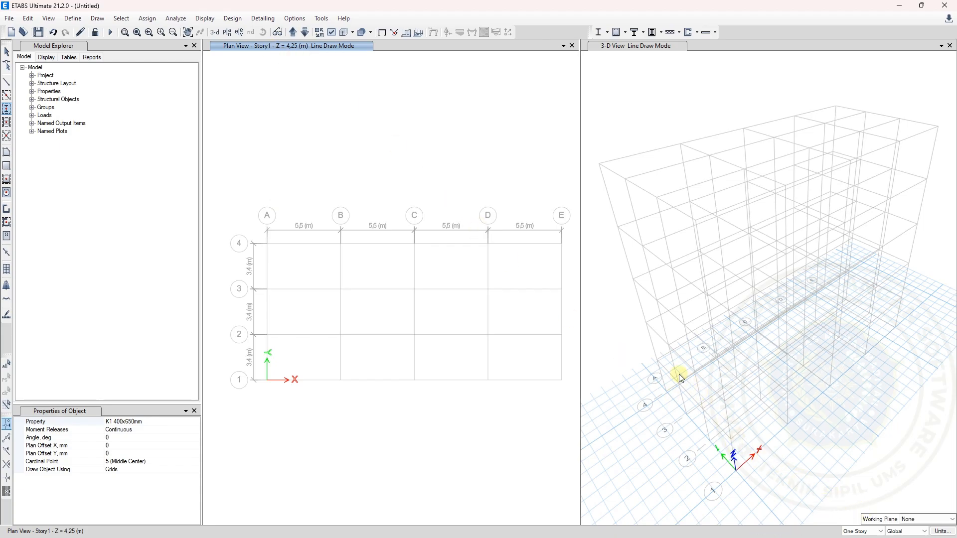
pyautogui.click(267, 243)
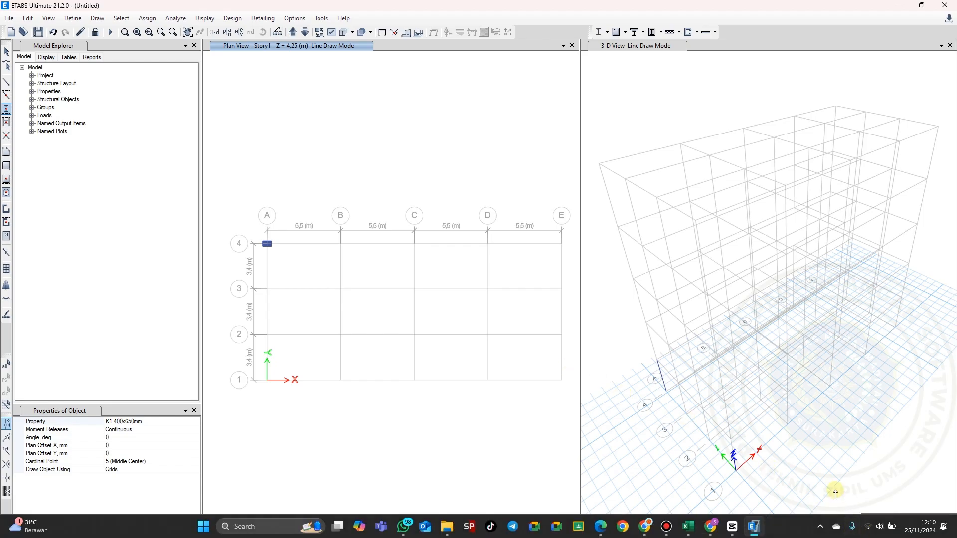
# Switch drawing to All Stories and draw a K1 400x650mm column at grid point A-3
pyautogui.click(857, 531)
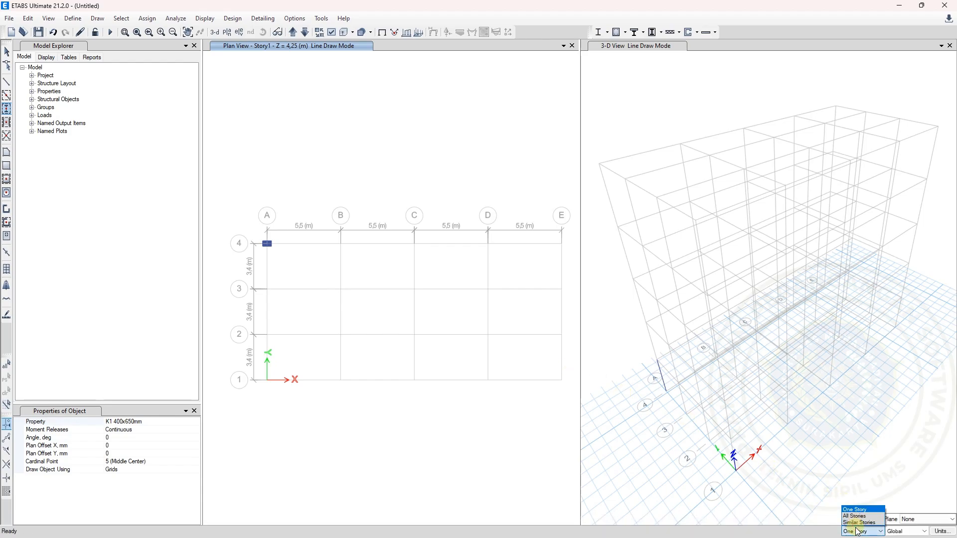
pyautogui.click(857, 517)
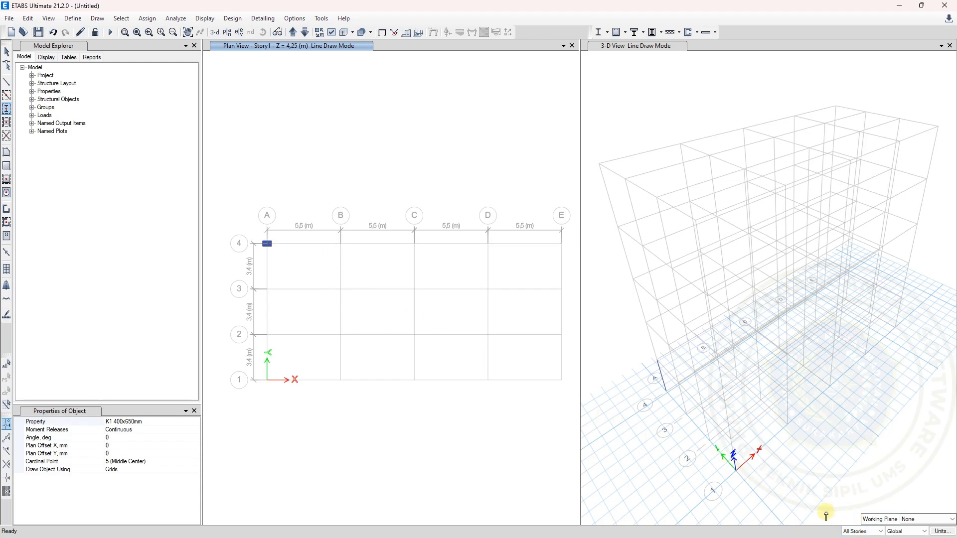
pyautogui.click(858, 532)
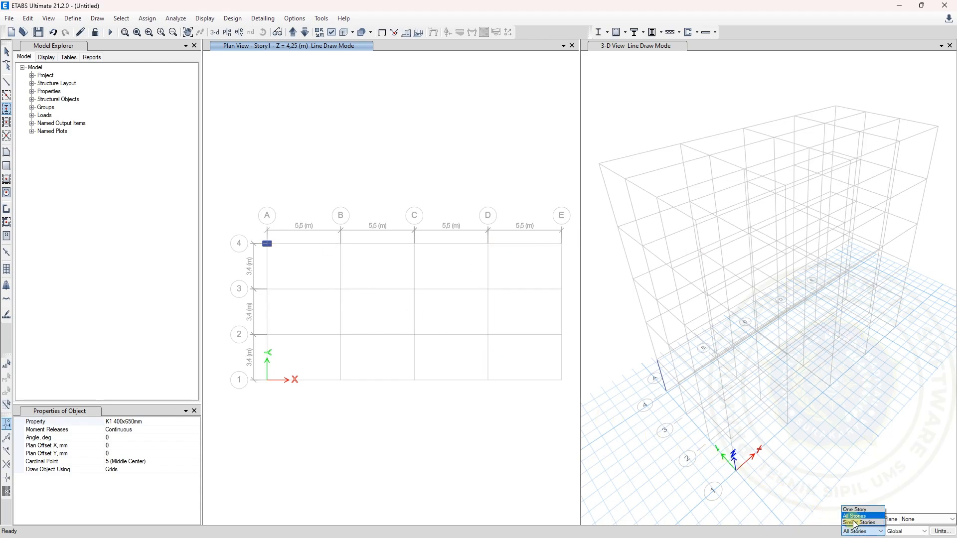
pyautogui.click(855, 517)
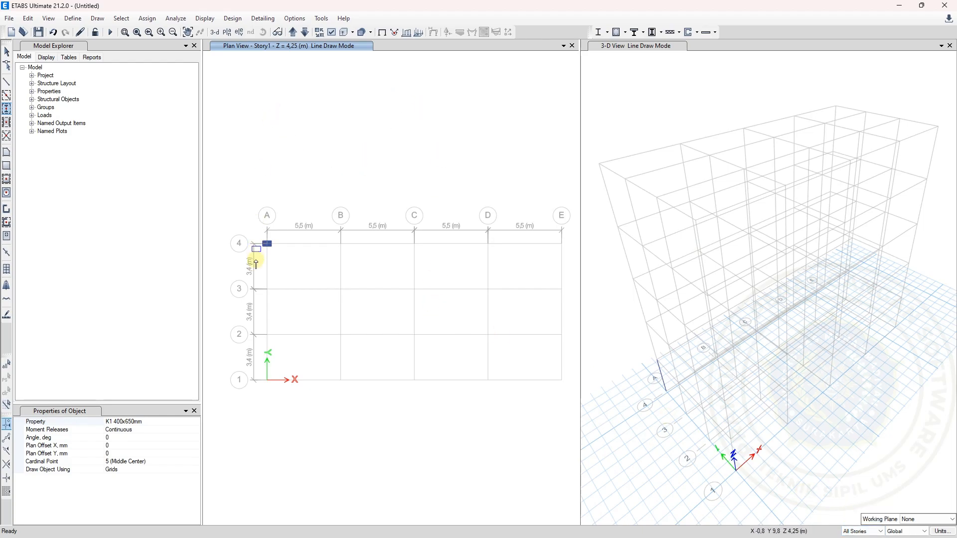
pyautogui.click(268, 293)
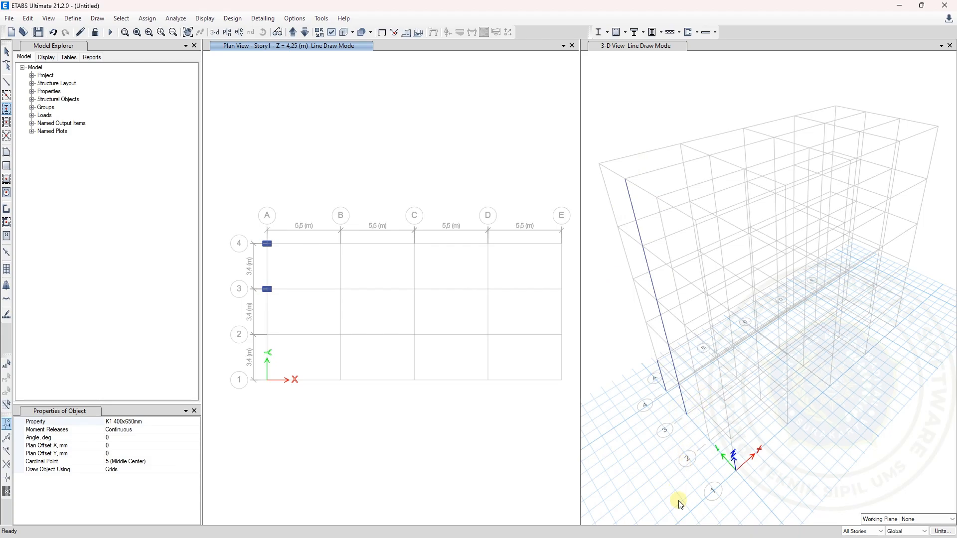
# Check which column type each story uses on the Excel Denah worksheet, and return to the ETABS model
pyautogui.moveTo(688, 528)
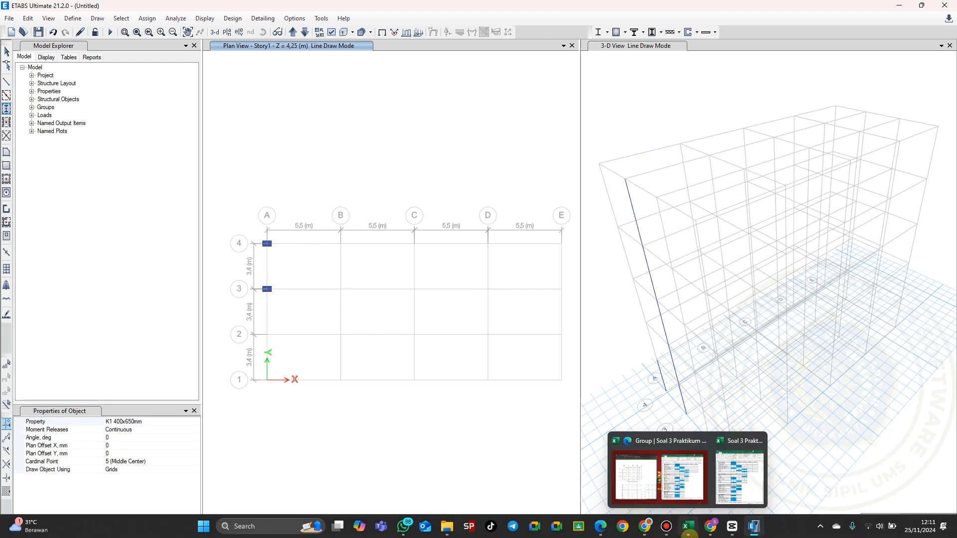
pyautogui.click(739, 478)
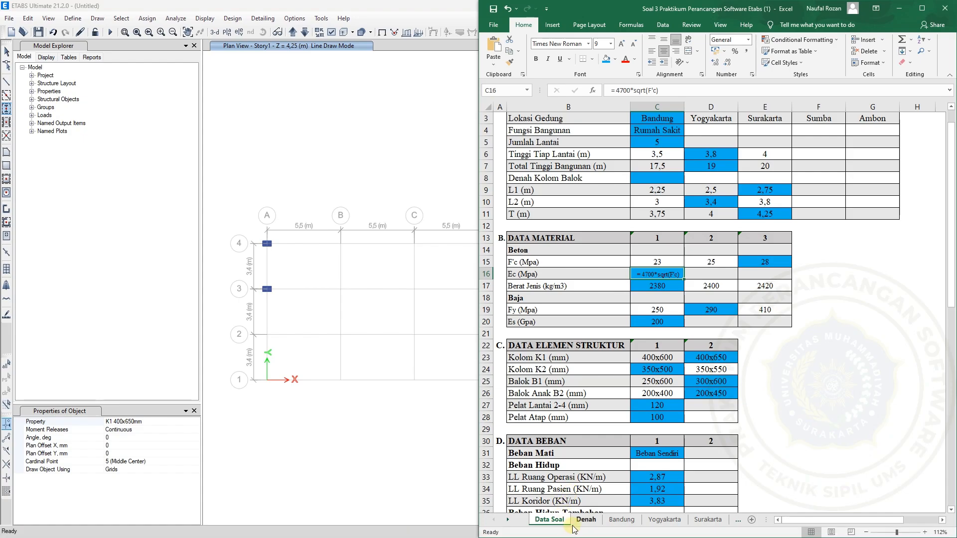
pyautogui.click(579, 522)
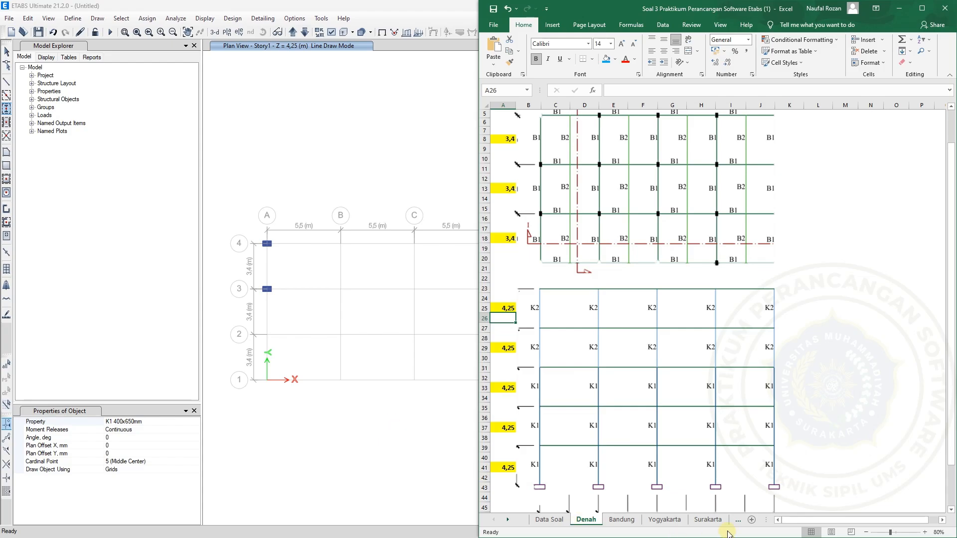
pyautogui.click(147, 419)
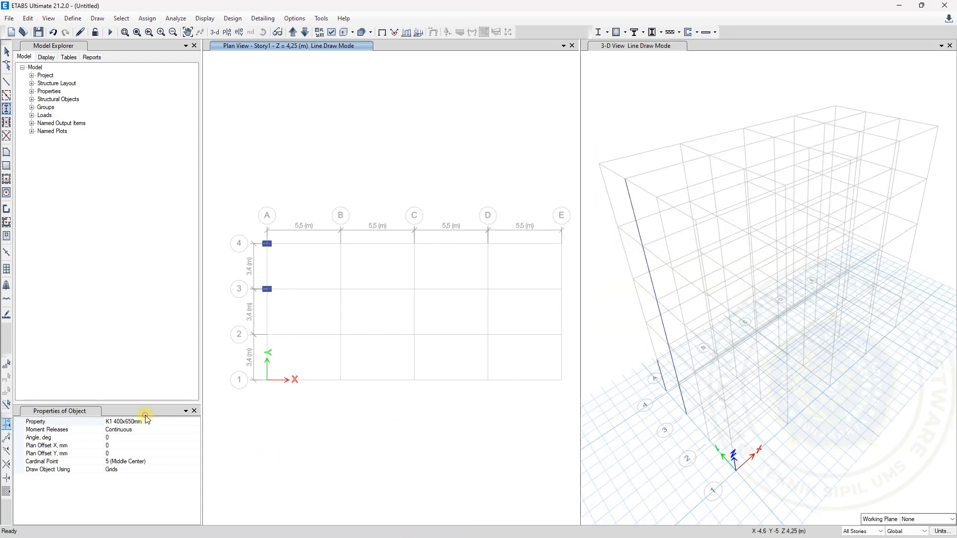
# Set drawing back to One Story and undo the all-stories column at grid point A-3
pyautogui.click(863, 532)
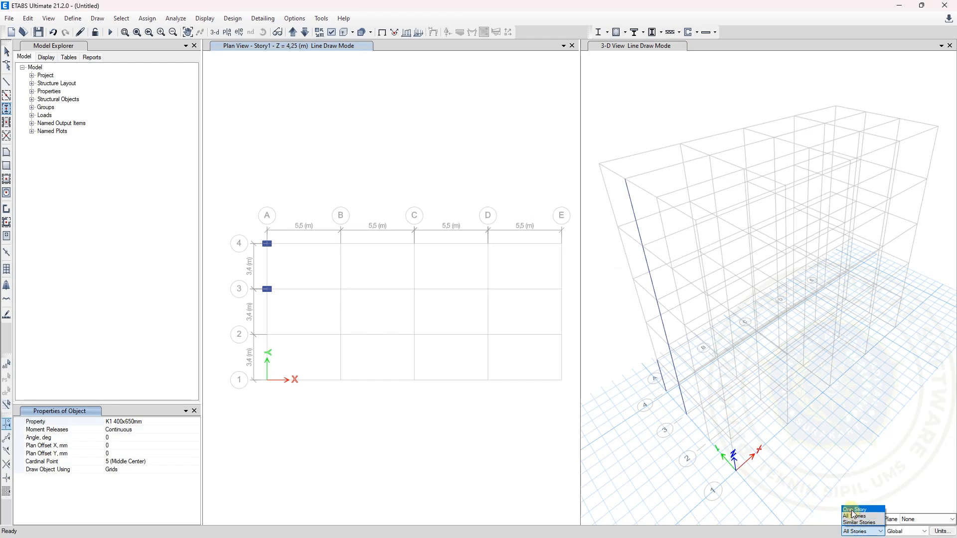
pyautogui.click(854, 510)
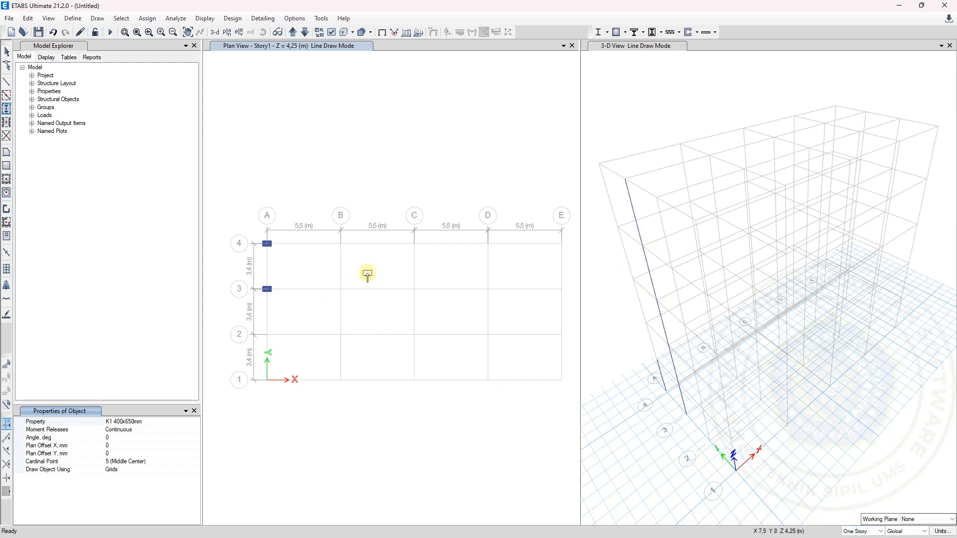
pyautogui.hotkey('ctrl', 'z')
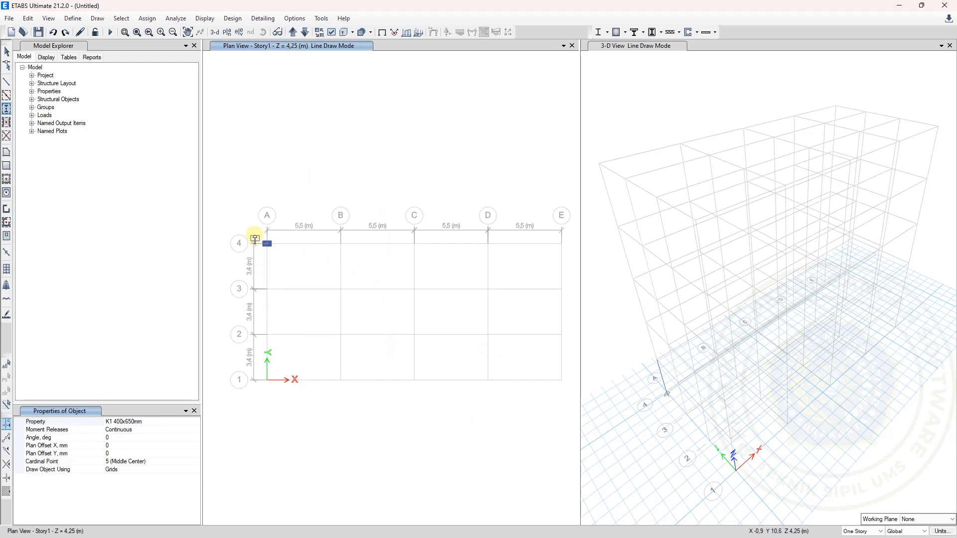
# Draw K1 400x650mm columns at the Story1 grid points by enclosing the plan grid in one window
pyautogui.moveTo(250, 222); pyautogui.dragTo(250, 222)
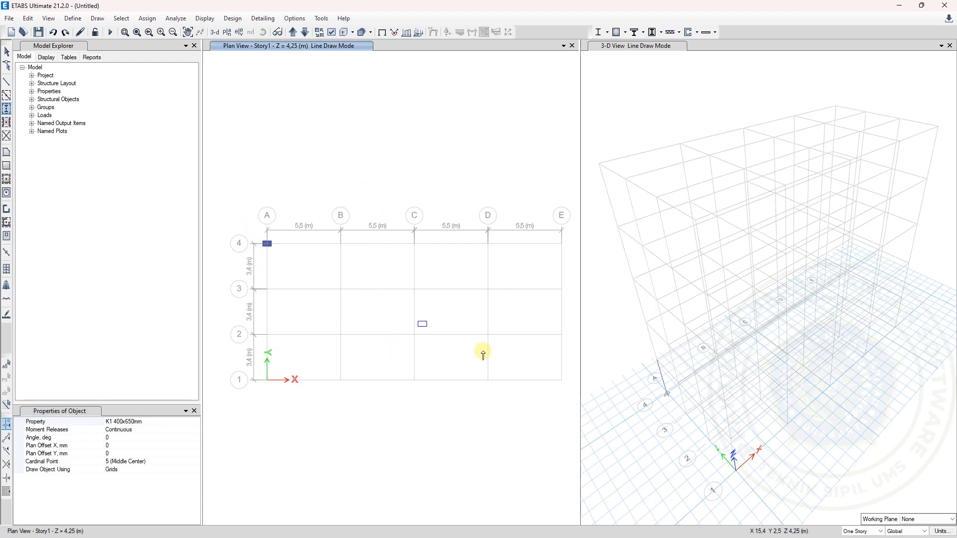
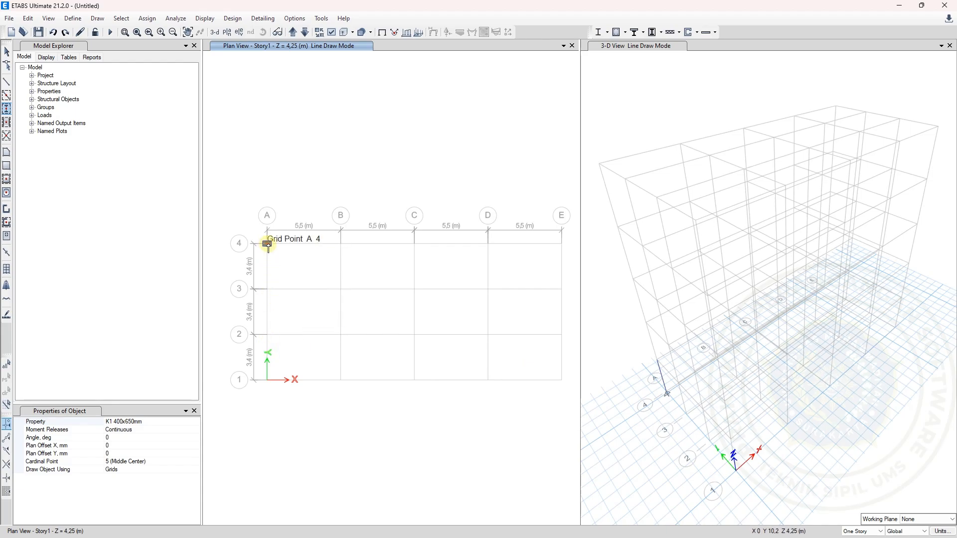
# Undo the trial column at grid point A-4 and draw K1 400x650mm columns at a 90-degree angle on all Story1 grid points
pyautogui.click(267, 243)
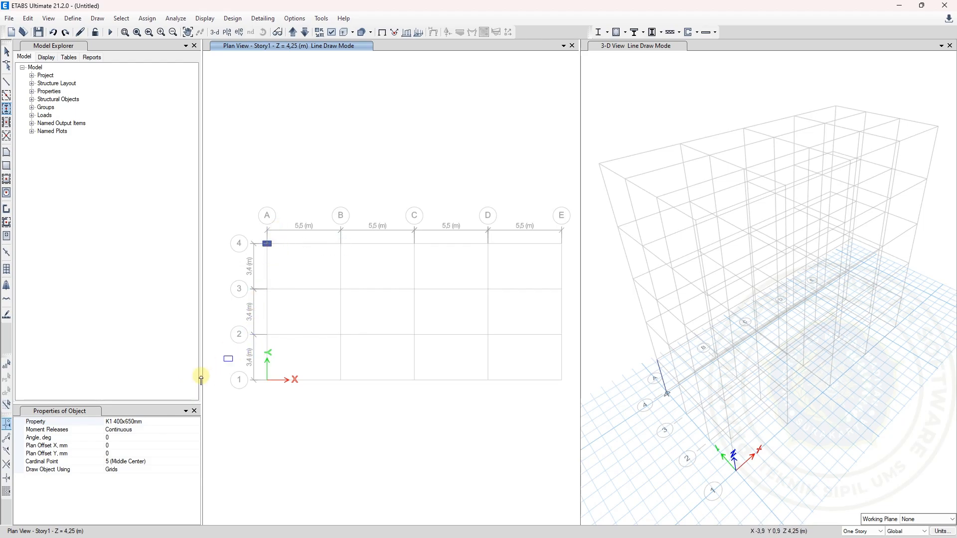
pyautogui.click(123, 438)
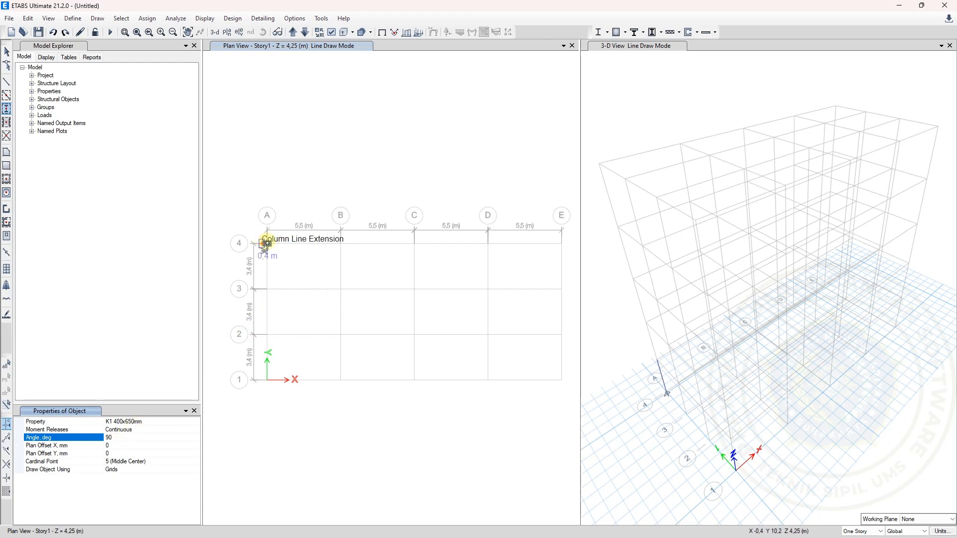
pyautogui.click(267, 243)
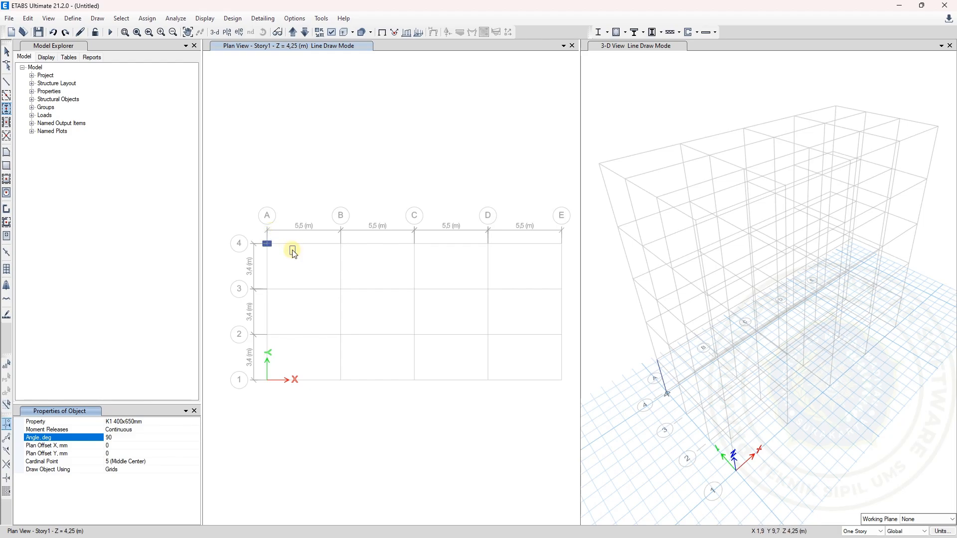
pyautogui.hotkey('ctrl', 'z')
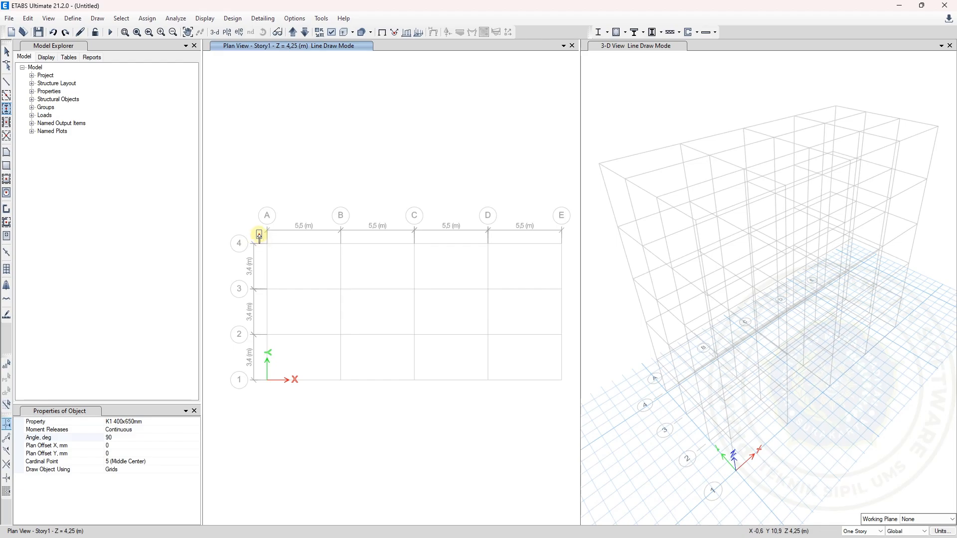
pyautogui.moveTo(259, 235)
pyautogui.mouseDown()
pyautogui.moveTo(451, 359)
pyautogui.moveTo(573, 398)
pyautogui.mouseUp()
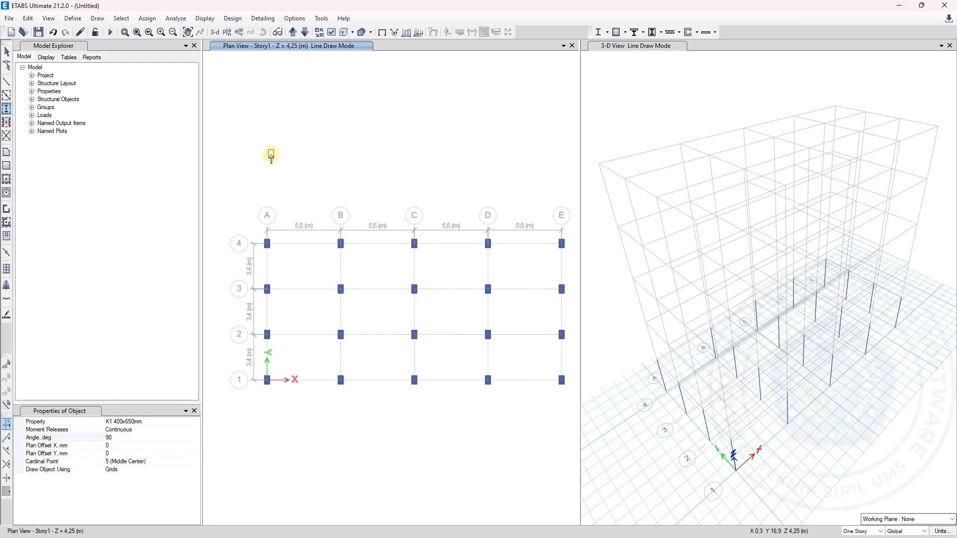
# Draw K1 400x650mm columns at every grid point of Story2 and Story3, enclosing the whole plan grid on each story
pyautogui.click(292, 33)
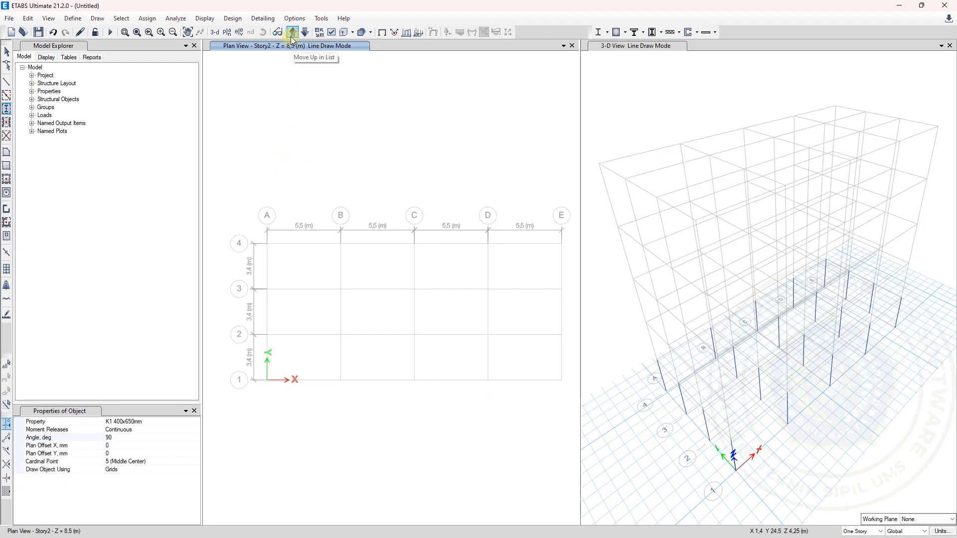
pyautogui.moveTo(258, 219); pyautogui.dragTo(577, 414)
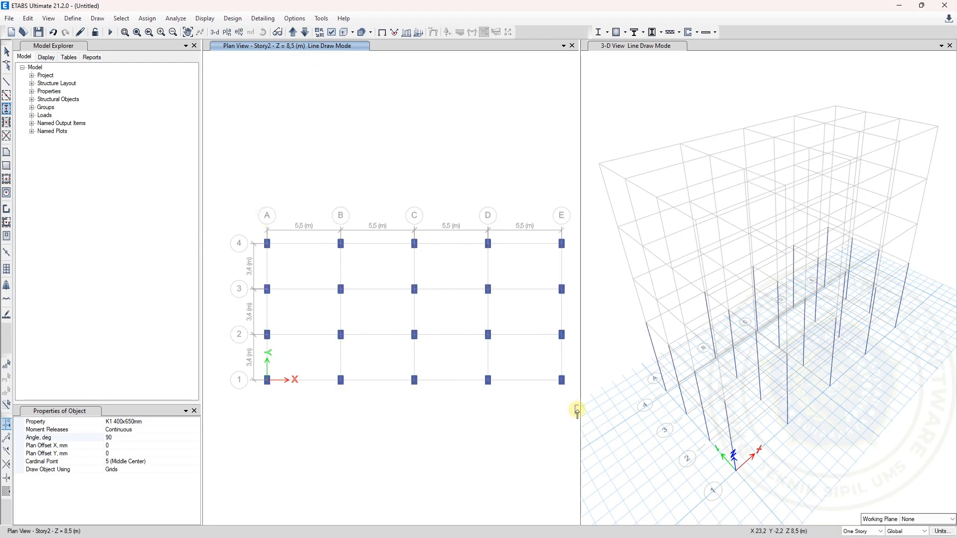
pyautogui.click(295, 32)
pyautogui.moveTo(249, 207); pyautogui.dragTo(561, 413)
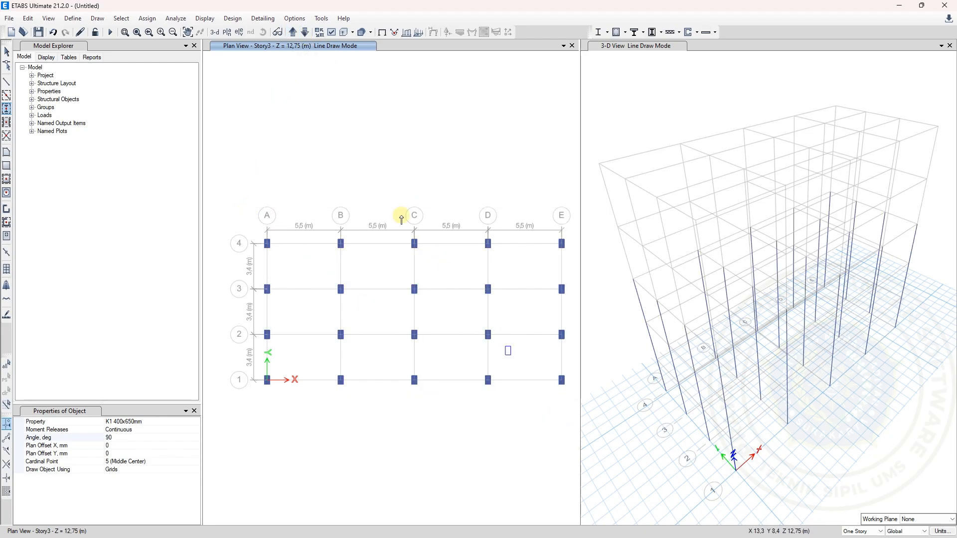
# Draw K2 350x500mm columns at every grid point of Story4 by enclosing the whole plan grid
pyautogui.click(293, 32)
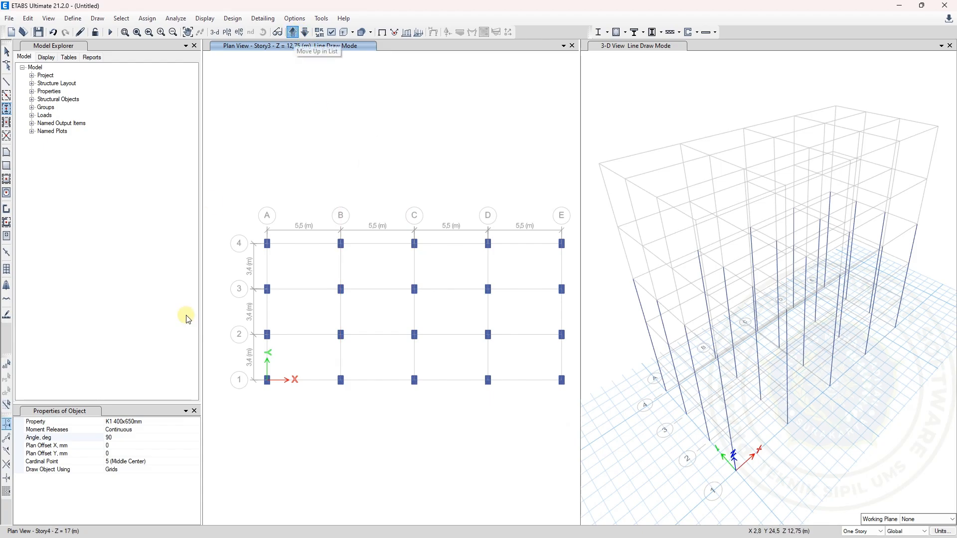
pyautogui.click(198, 426)
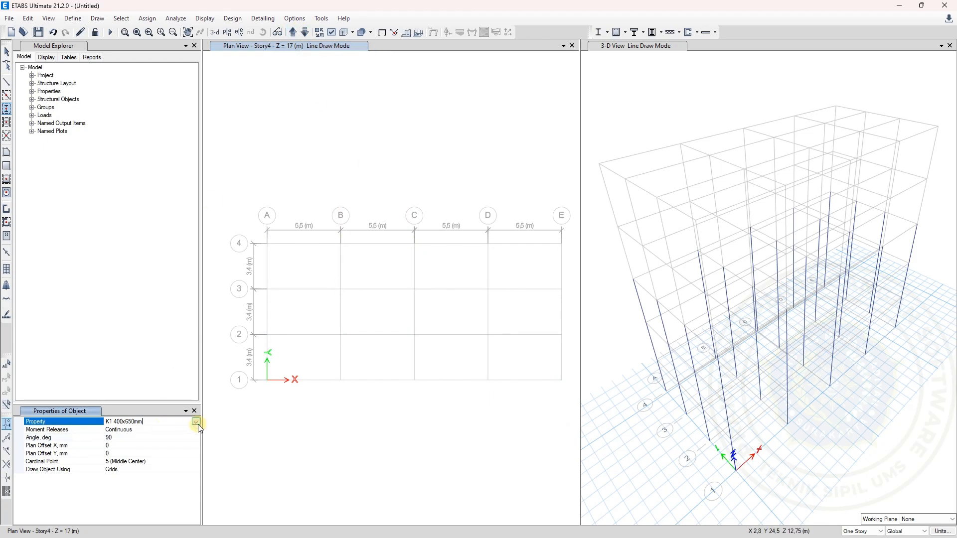
pyautogui.click(197, 423)
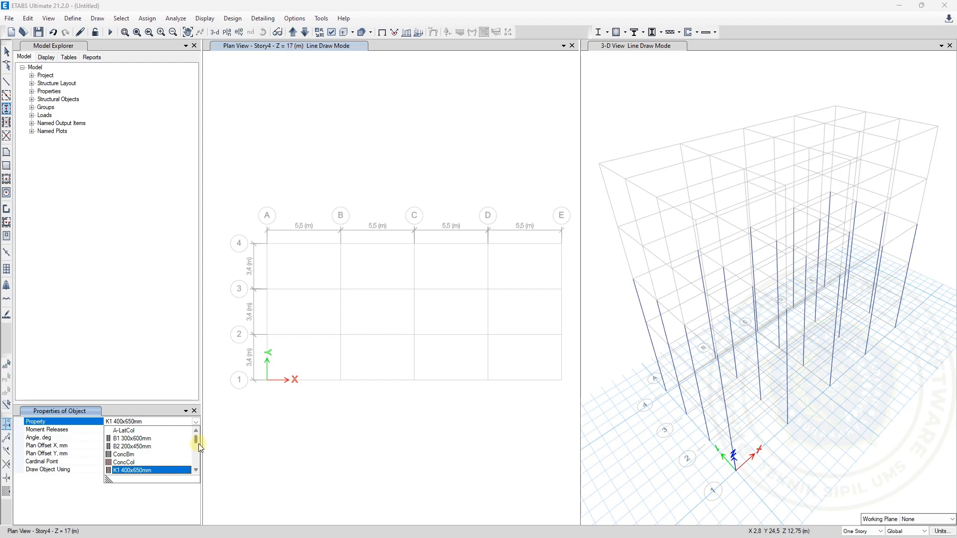
pyautogui.scroll(-3, 195, 442)
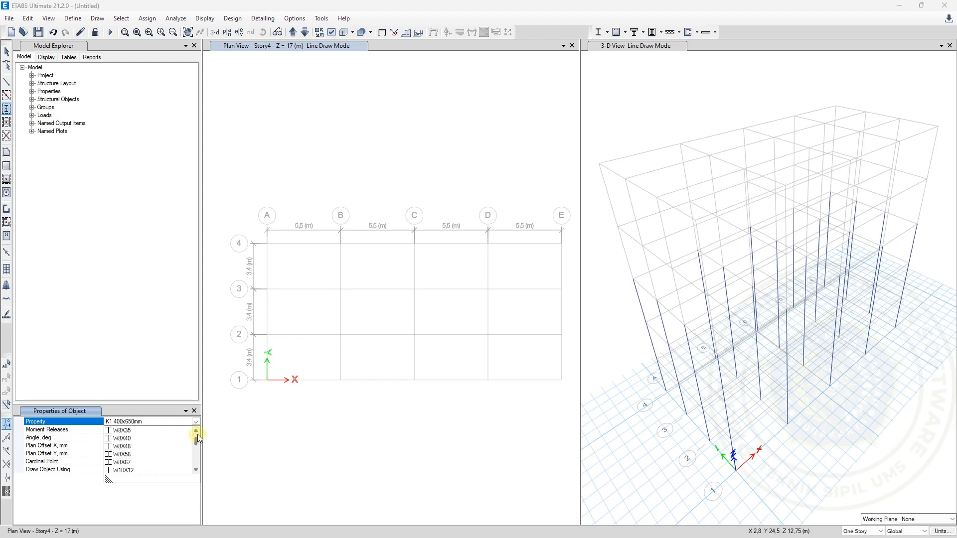
pyautogui.scroll(2, 198, 435)
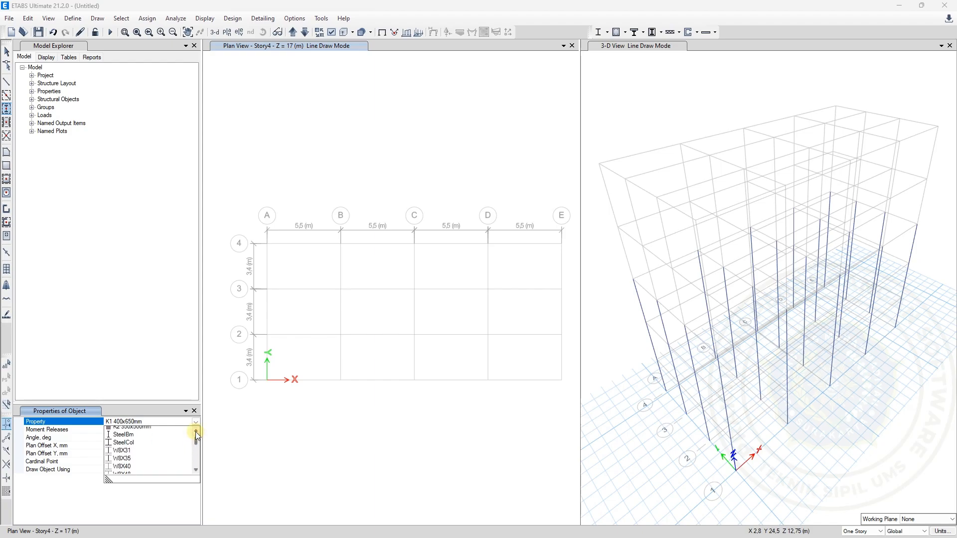
pyautogui.scroll(2, 197, 435)
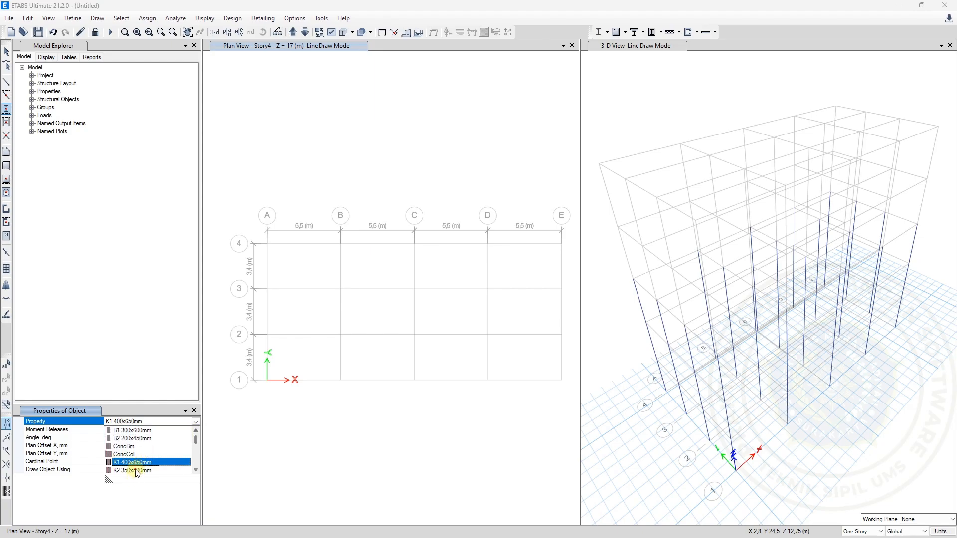
pyautogui.click(133, 470)
pyautogui.moveTo(239, 217); pyautogui.dragTo(273, 241)
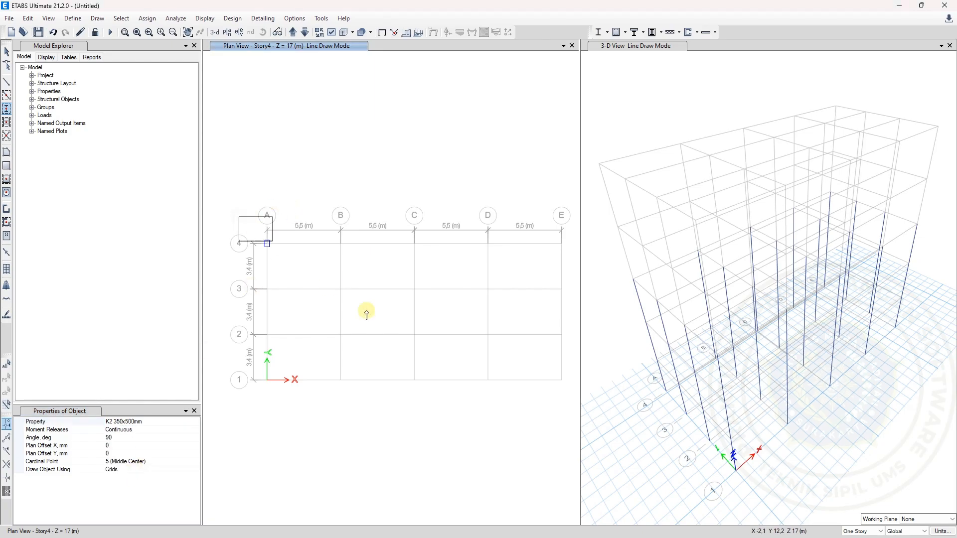
pyautogui.moveTo(366, 314); pyautogui.dragTo(570, 399)
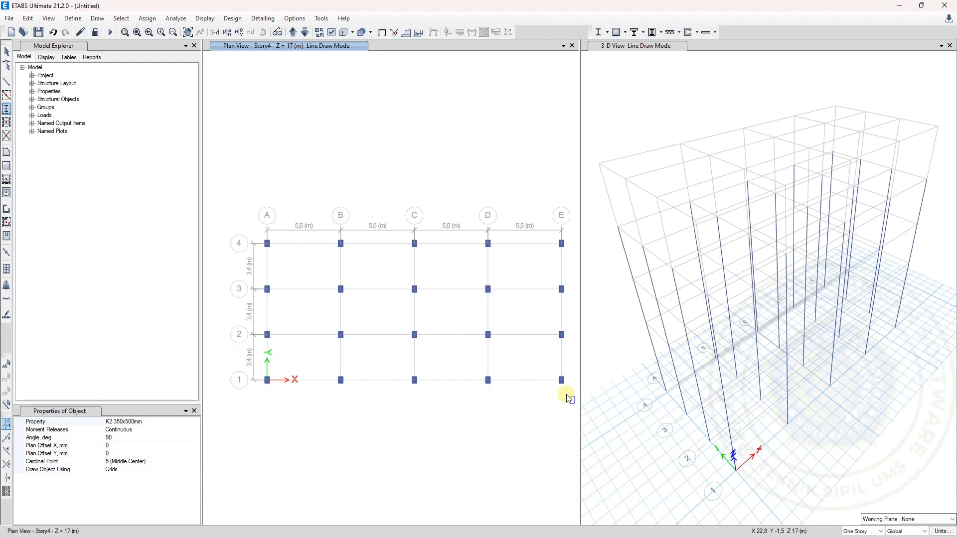
# Draw K2 350x500mm columns at every grid point of Story5, undoing the stray column placed outside the grid
pyautogui.click(297, 34)
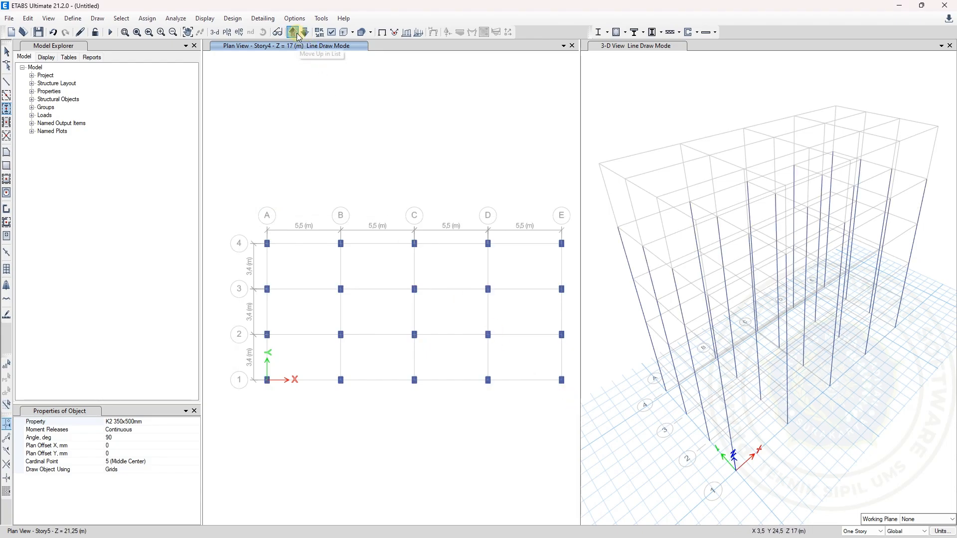
pyautogui.click(244, 218)
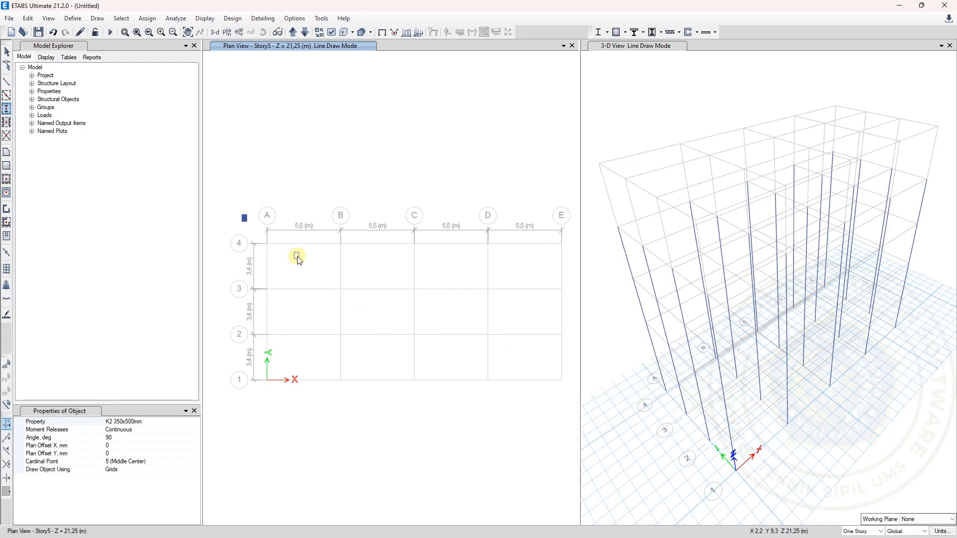
pyautogui.hotkey('ctrl', 'z')
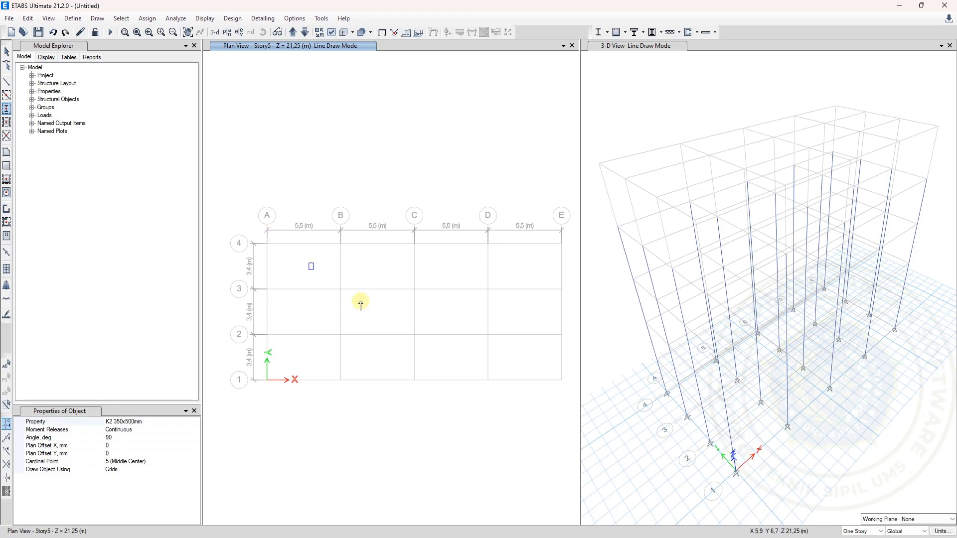
pyautogui.moveTo(243, 209); pyautogui.dragTo(299, 252)
pyautogui.moveTo(391, 309); pyautogui.dragTo(566, 399)
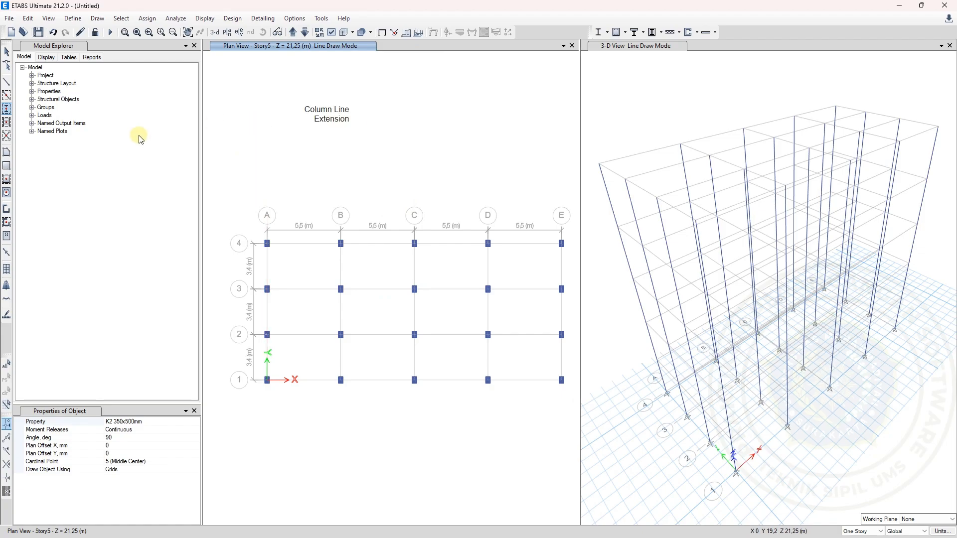
pyautogui.click(9, 52)
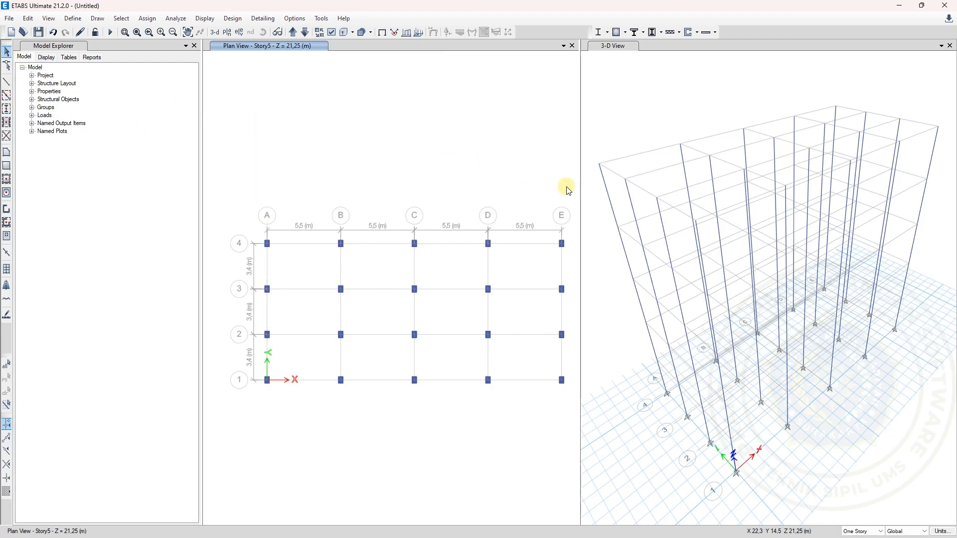
# Enable Extrude Frames for the 3-D view
pyautogui.click(633, 128)
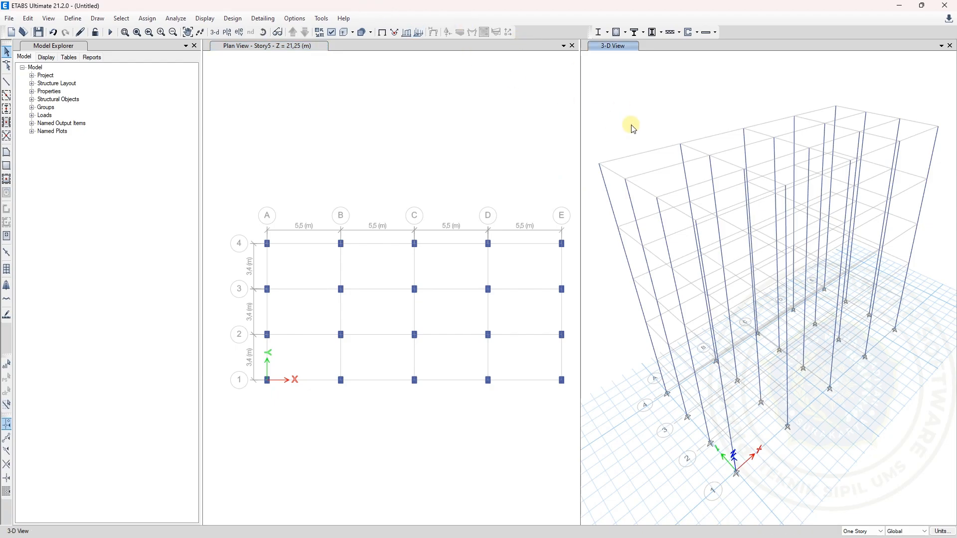
pyautogui.click(332, 33)
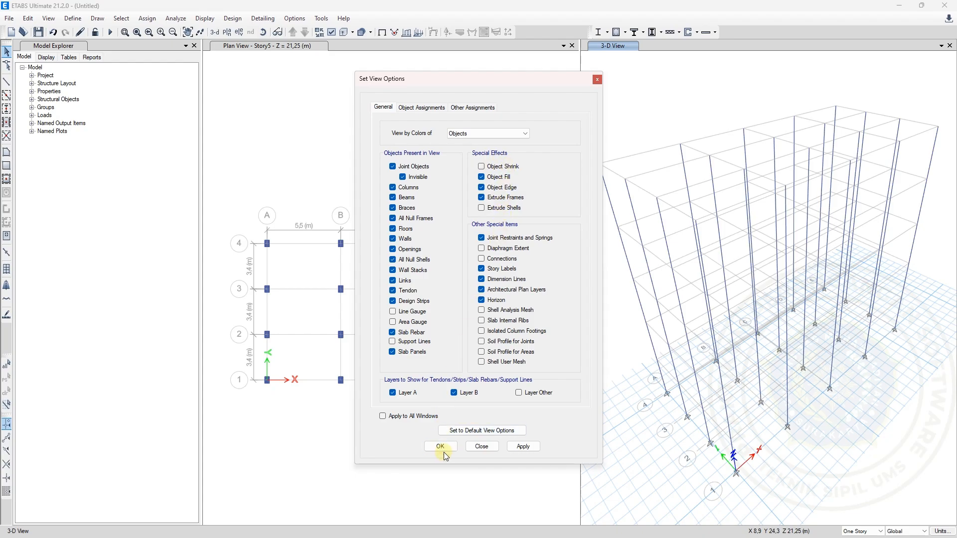
pyautogui.click(521, 450)
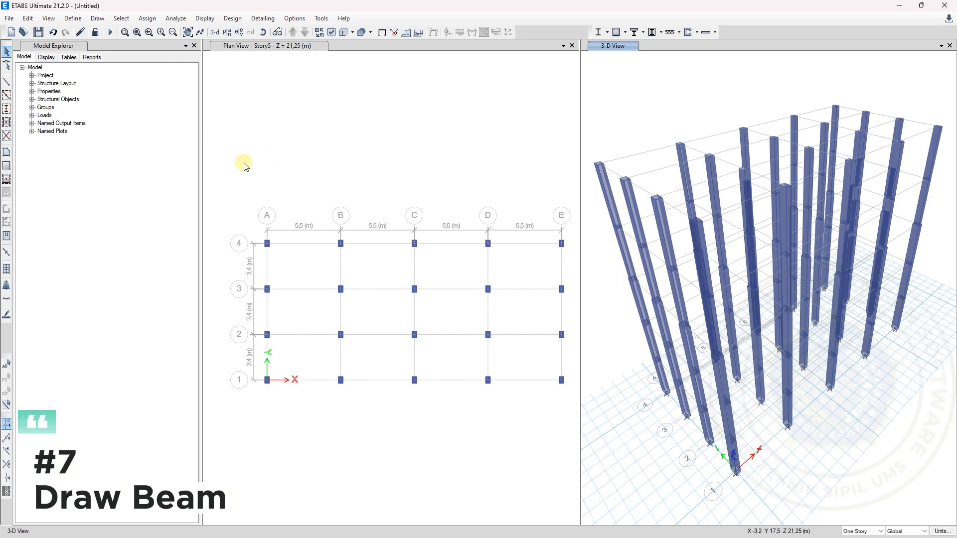
# Quick-draw B1 300x600mm beams along all grid lines with drawing set to All Stories, enclosing the whole plan grid
pyautogui.click(255, 179)
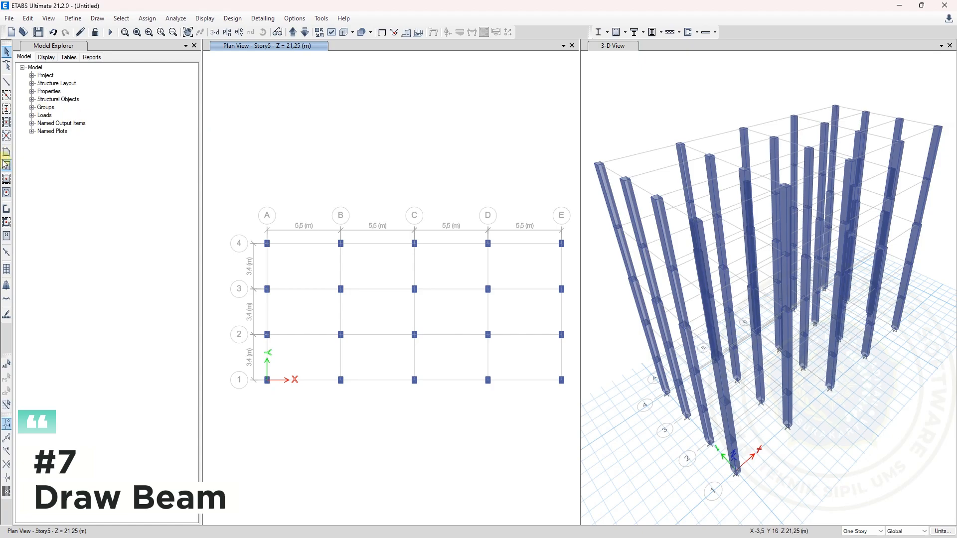
pyautogui.click(7, 96)
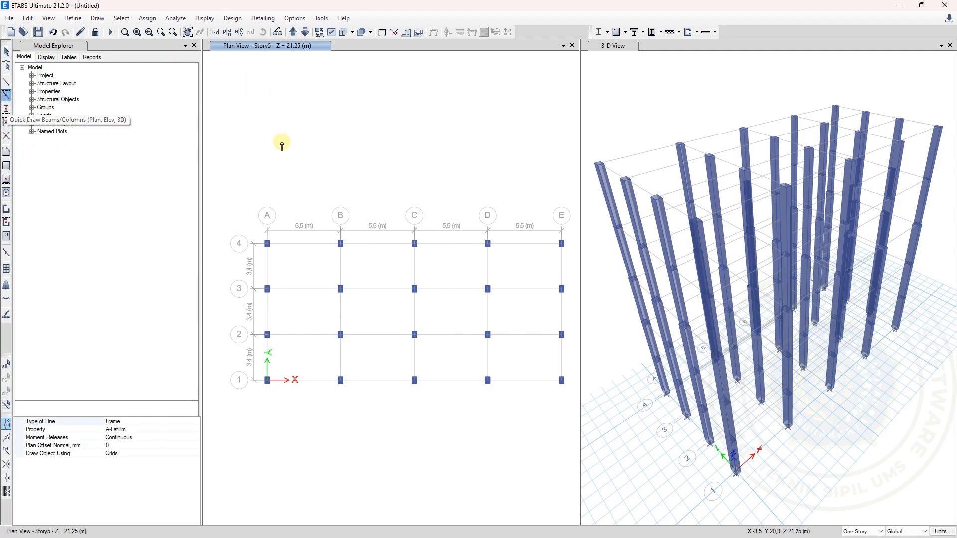
pyautogui.click(197, 431)
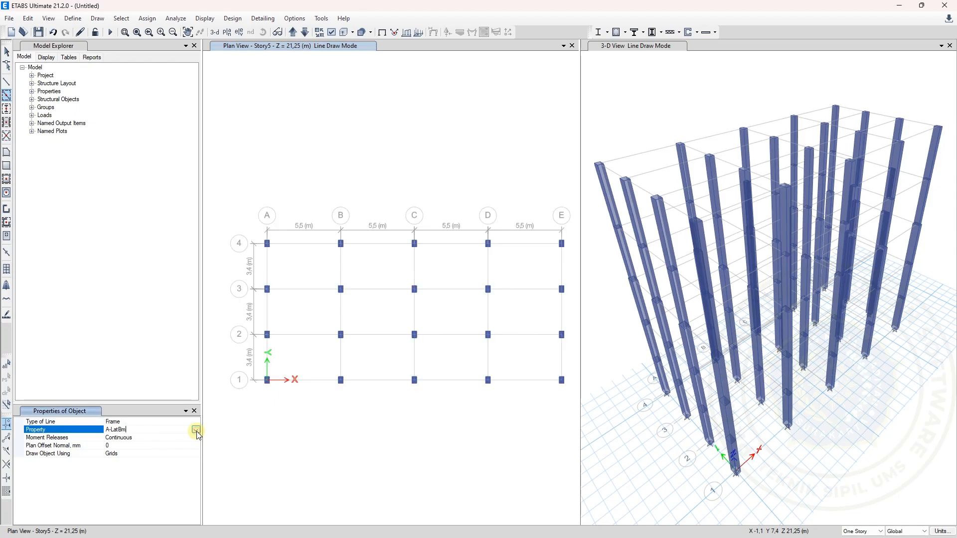
pyautogui.click(196, 431)
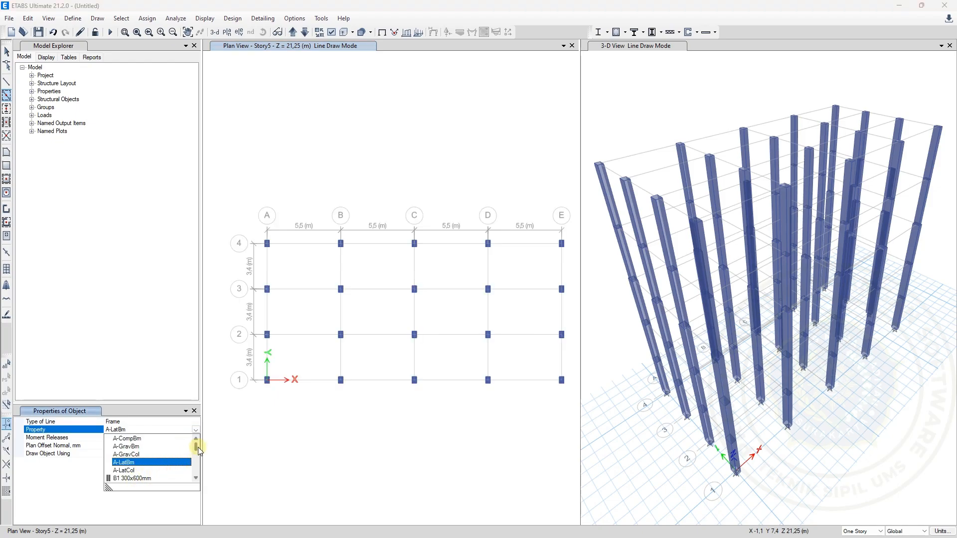
pyautogui.click(142, 478)
pyautogui.click(268, 243)
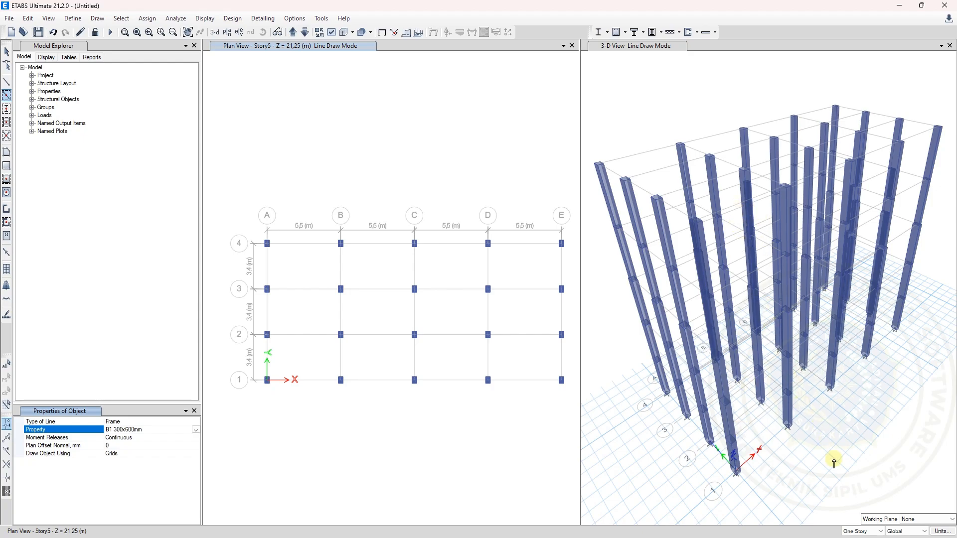
pyautogui.click(855, 533)
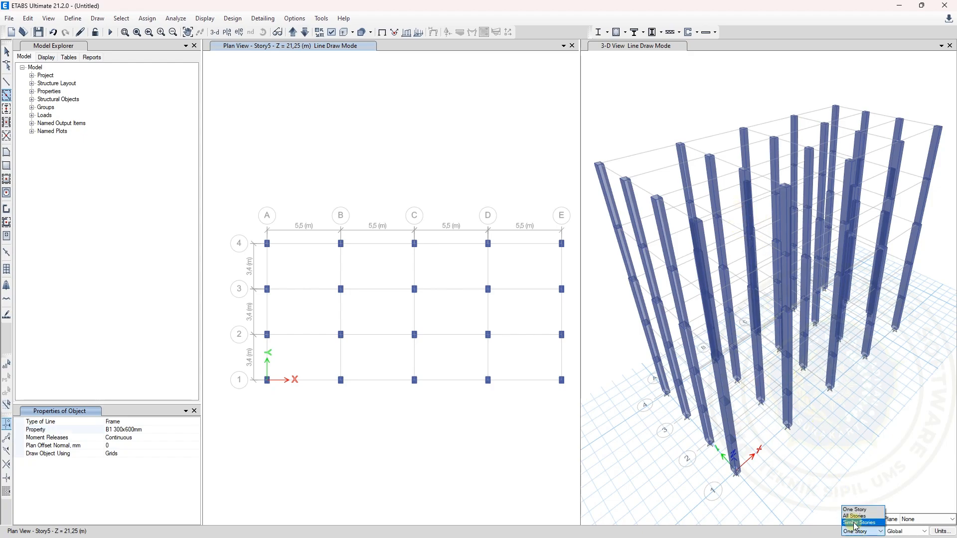
pyautogui.click(855, 518)
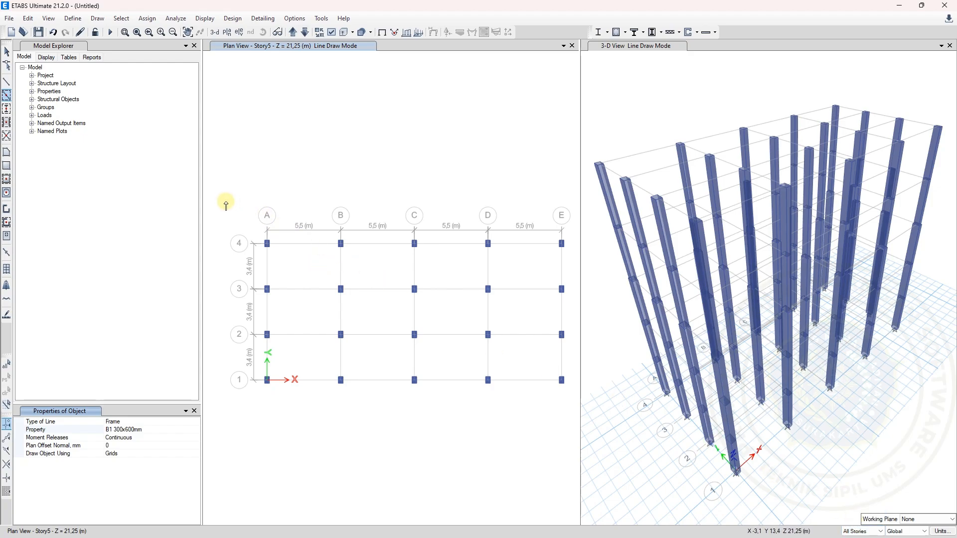
pyautogui.moveTo(225, 203); pyautogui.dragTo(564, 418)
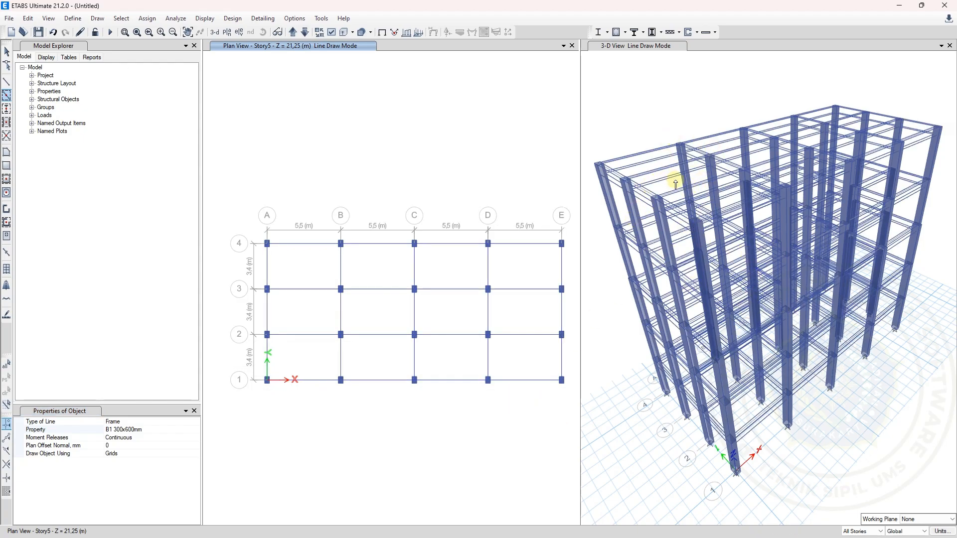
pyautogui.click(198, 432)
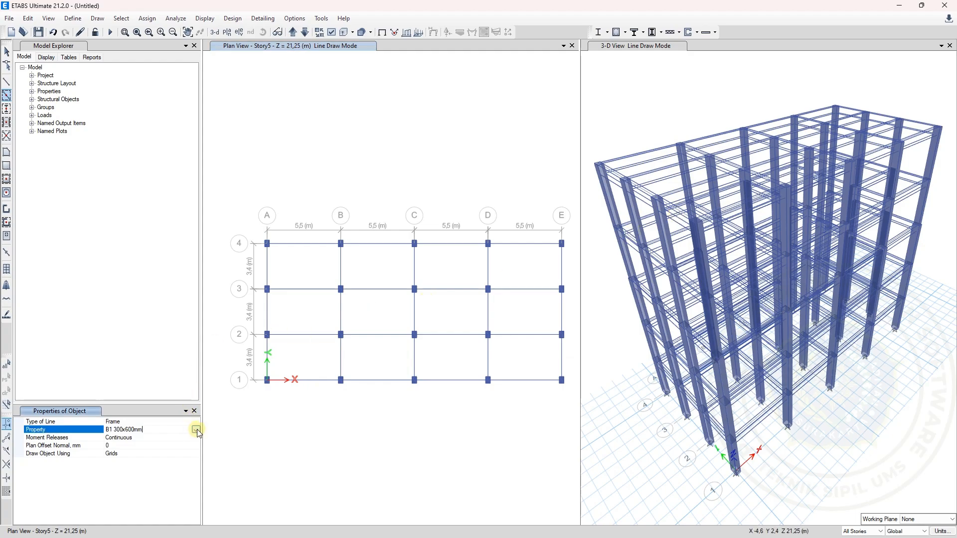
pyautogui.click(197, 430)
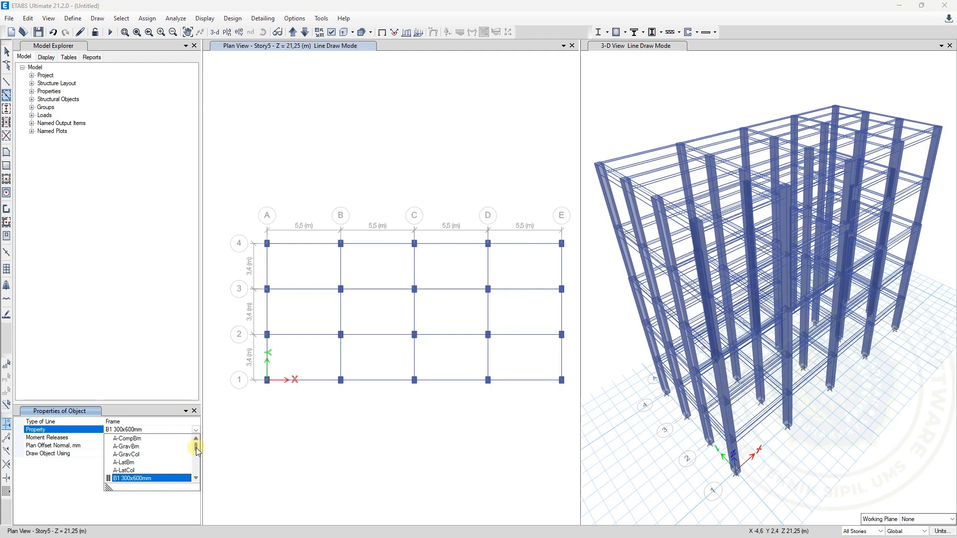
pyautogui.moveTo(196, 448); pyautogui.dragTo(198, 453)
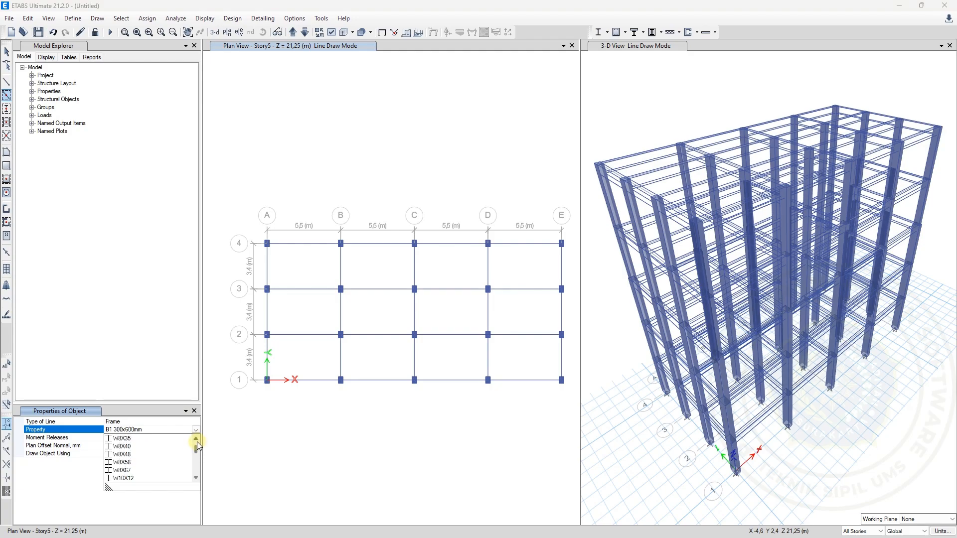
pyautogui.click(197, 441)
pyautogui.click(197, 442)
pyautogui.click(197, 441)
pyautogui.click(197, 441)
pyautogui.click(197, 442)
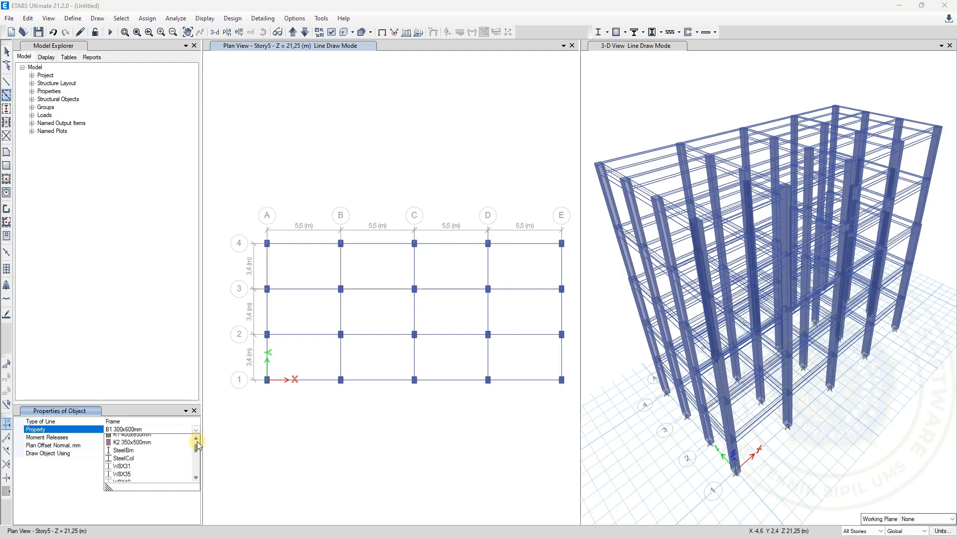
pyautogui.scroll(2, 164, 448)
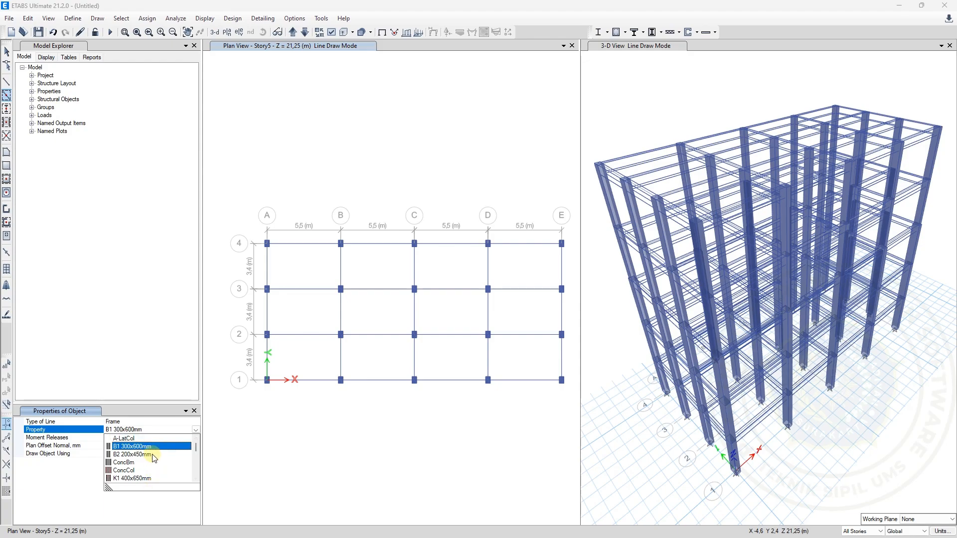
pyautogui.click(7, 98)
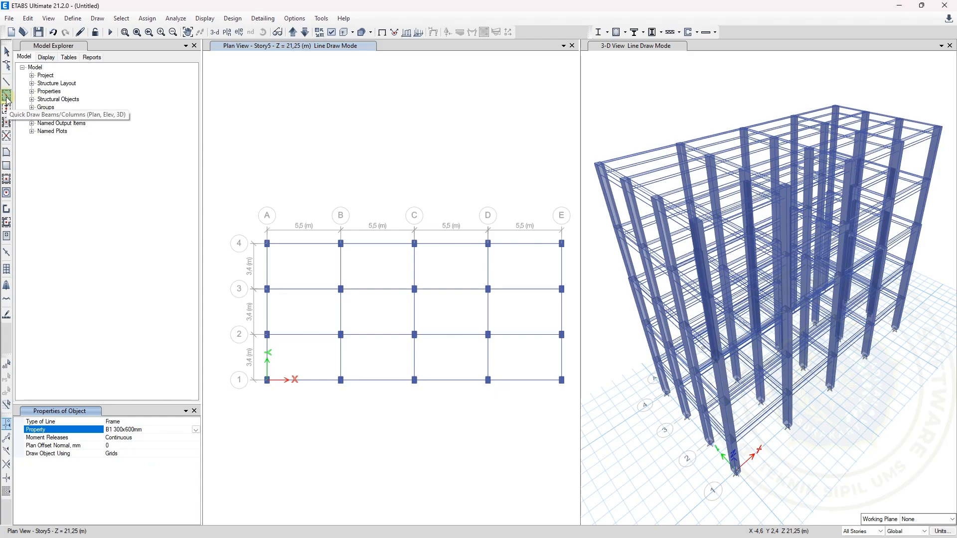
# Start quick-drawing secondary beams with the B2 200x450mm section property
pyautogui.click(6, 123)
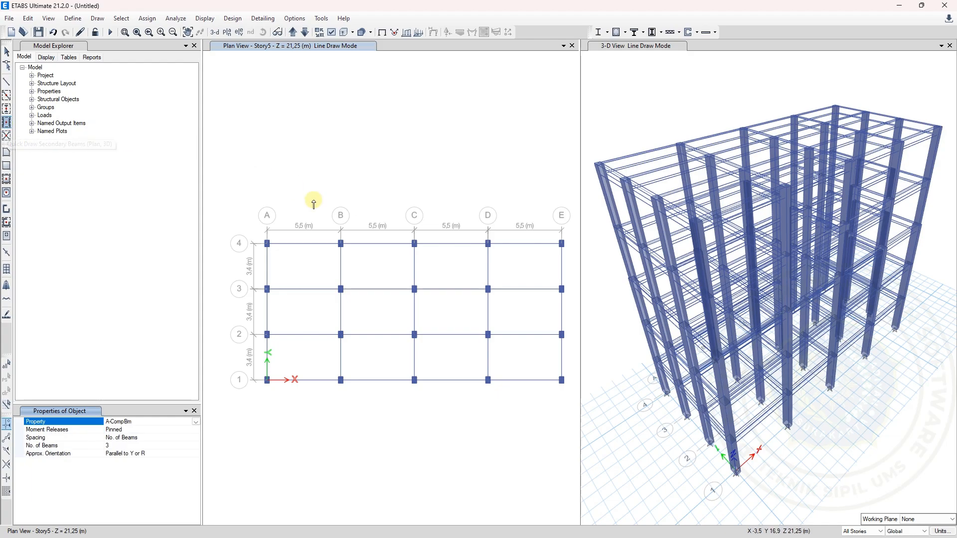
pyautogui.click(312, 259)
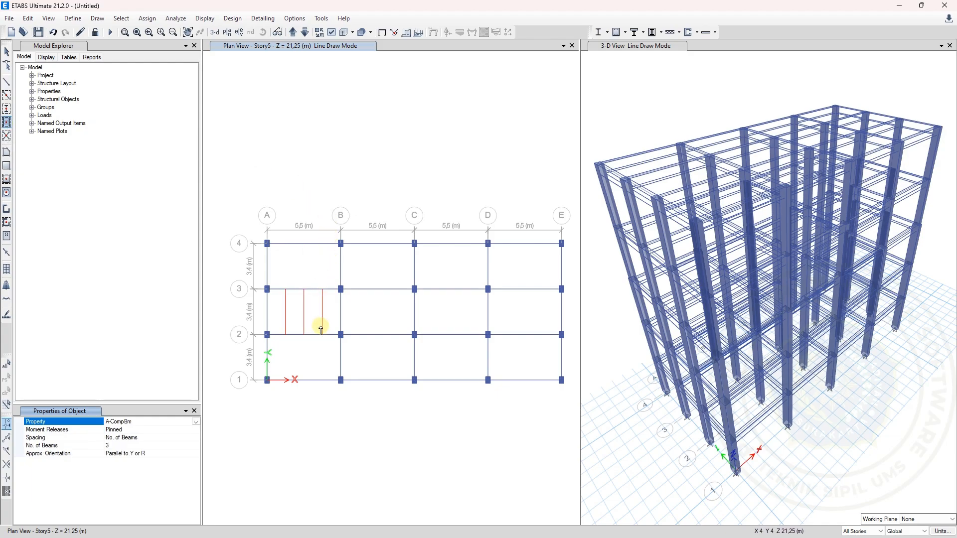
pyautogui.click(196, 422)
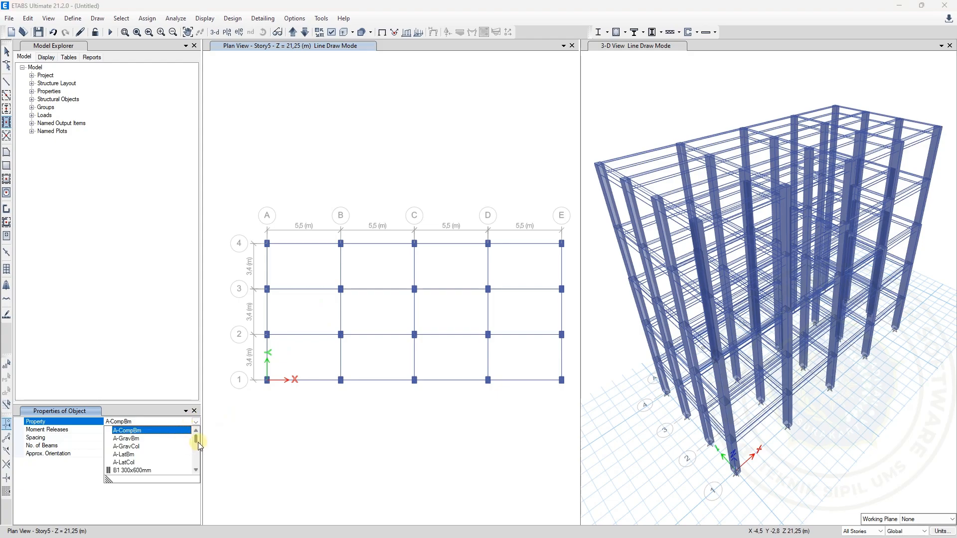
pyautogui.click(196, 470)
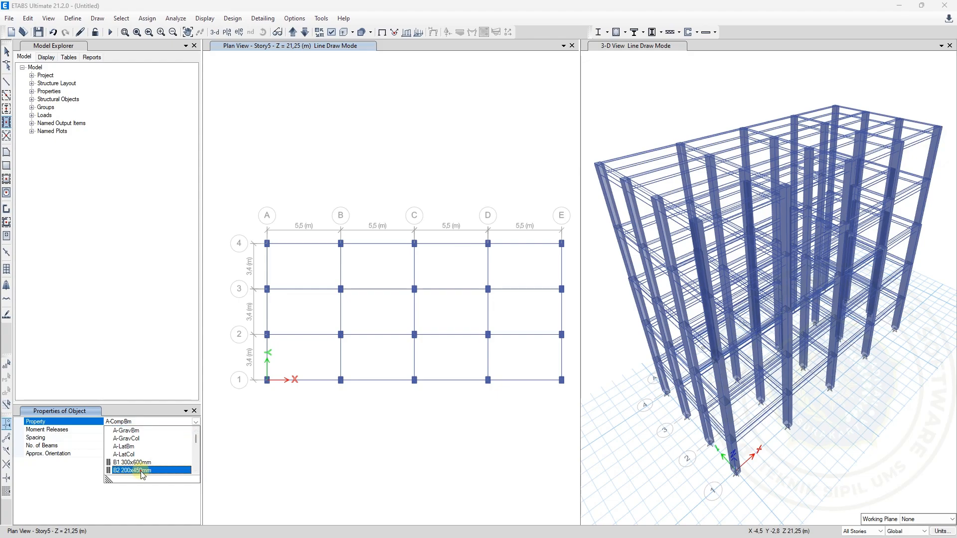
pyautogui.click(160, 471)
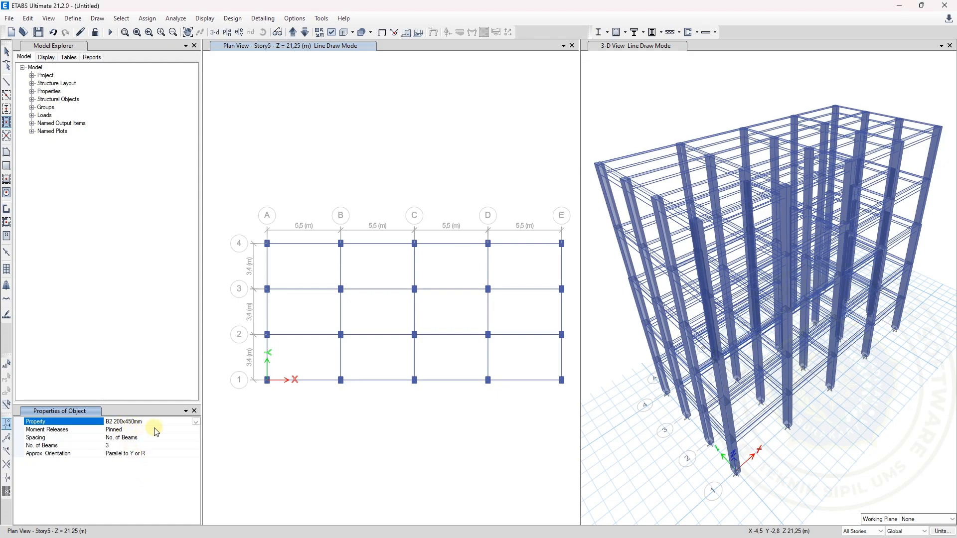
# Set the secondary beam spacing to No. of Beams with 1 beam per bay
pyautogui.click(175, 437)
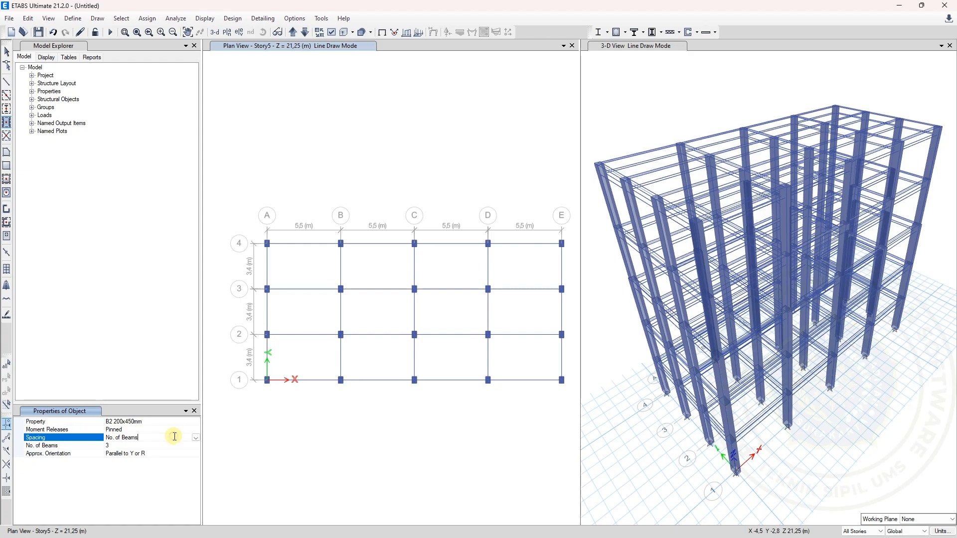
pyautogui.moveTo(174, 438); pyautogui.dragTo(97, 434)
pyautogui.click(171, 437)
pyautogui.click(196, 438)
pyautogui.click(157, 446)
pyautogui.click(196, 438)
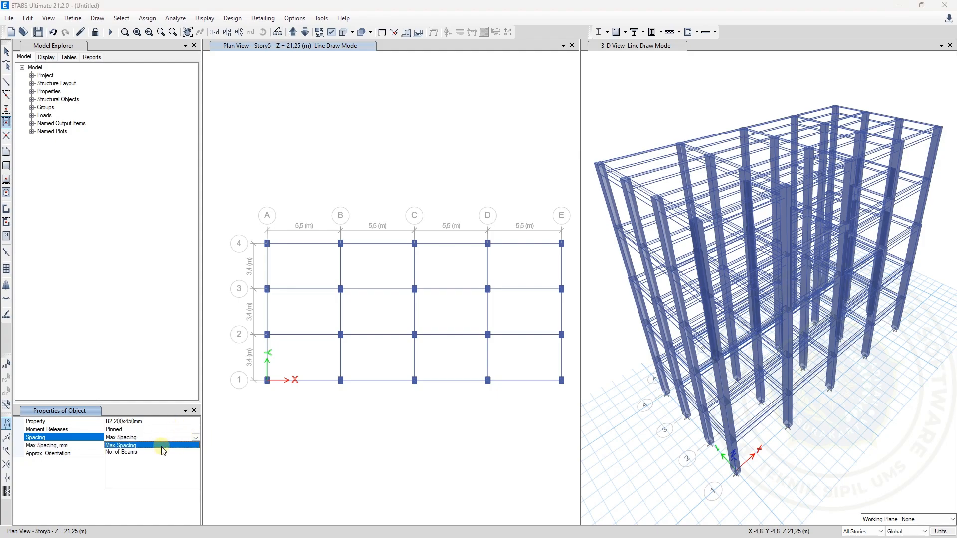
pyautogui.click(128, 454)
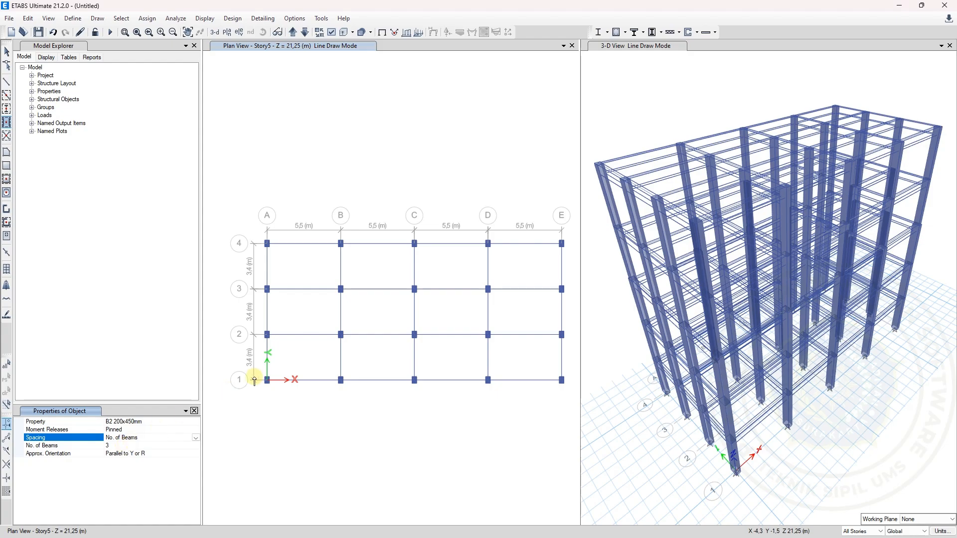
pyautogui.click(121, 446)
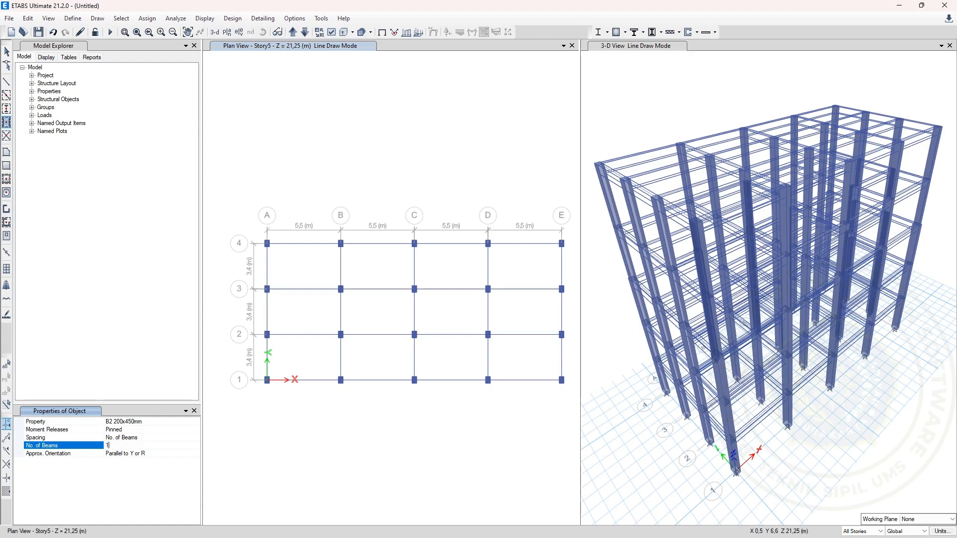
# Try the Parallel to X or T orientation for the secondary beams and compare it with the floor plan in the Excel sheet
pyautogui.click(195, 455)
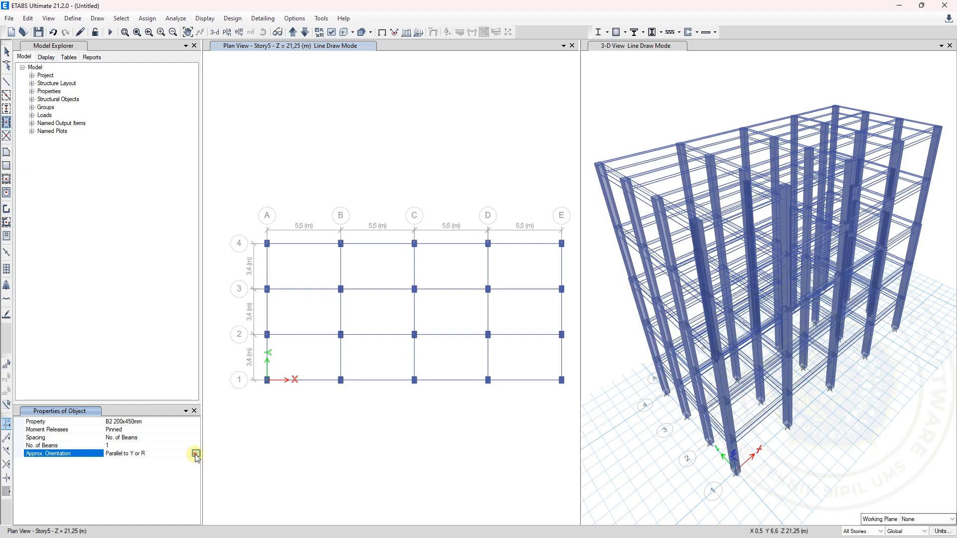
pyautogui.click(196, 455)
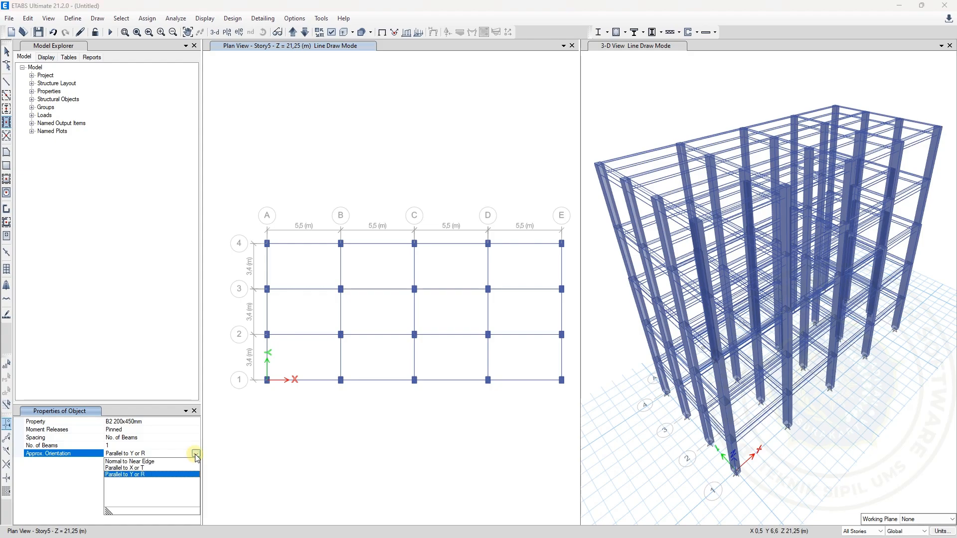
pyautogui.click(161, 468)
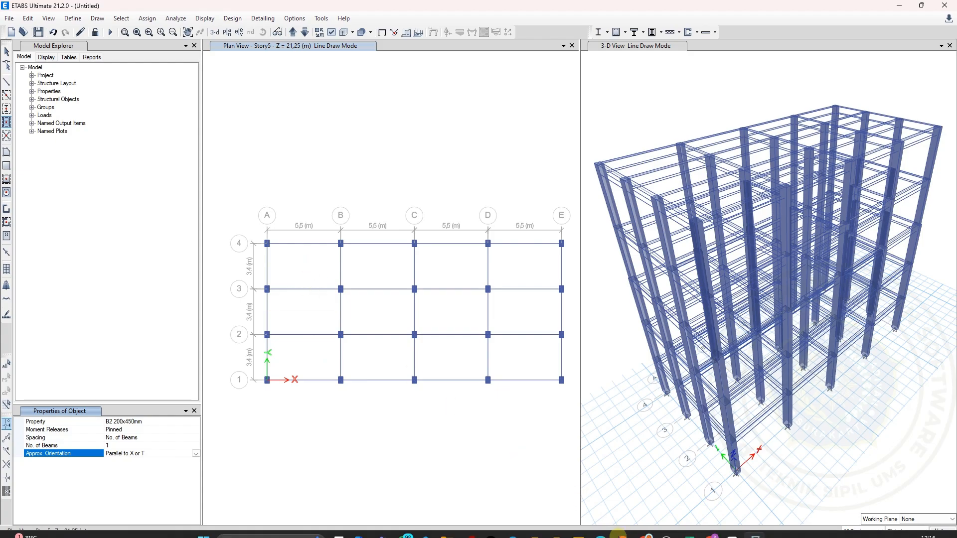
pyautogui.click(692, 528)
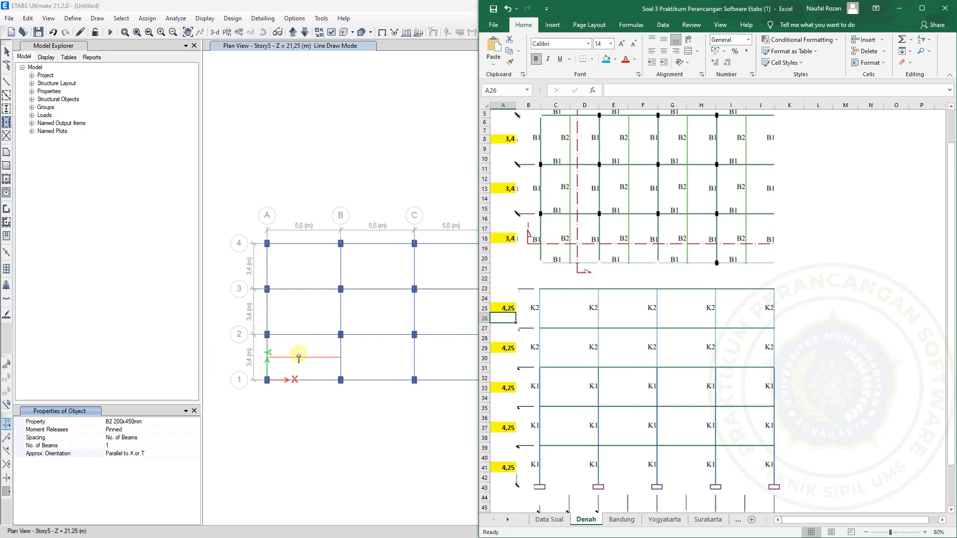
# Orient the secondary beams Parallel to Y or R and draw the B2 beams in every bay by enclosing the whole plan grid
pyautogui.click(193, 456)
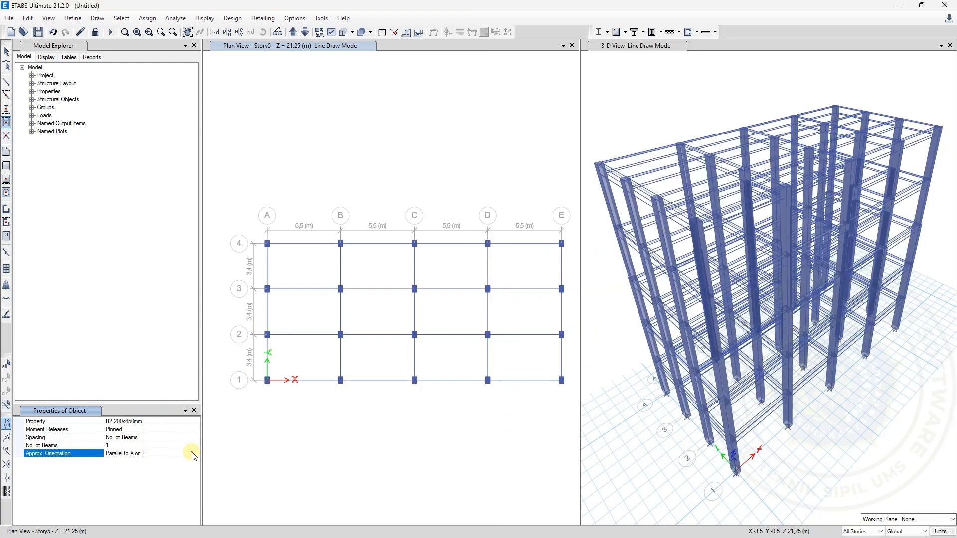
pyautogui.click(196, 454)
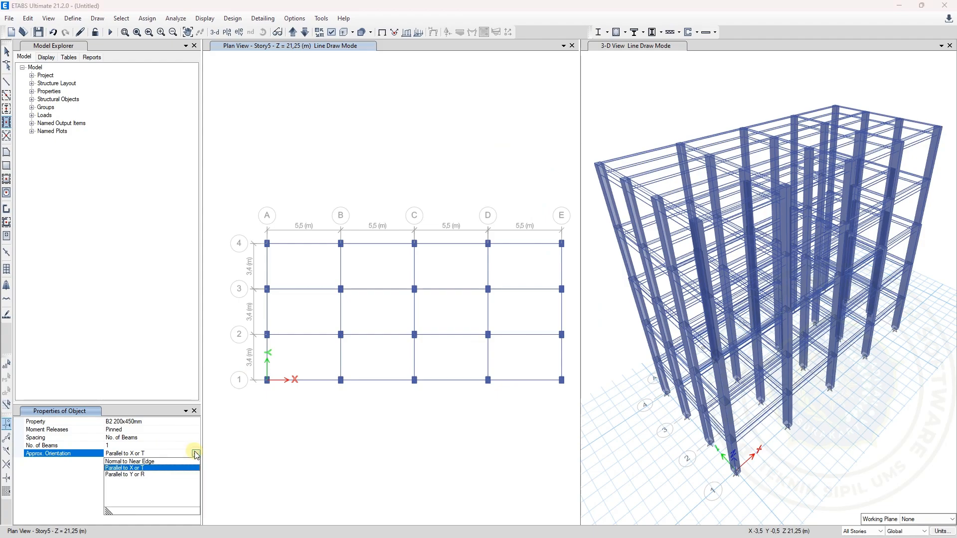
pyautogui.click(146, 476)
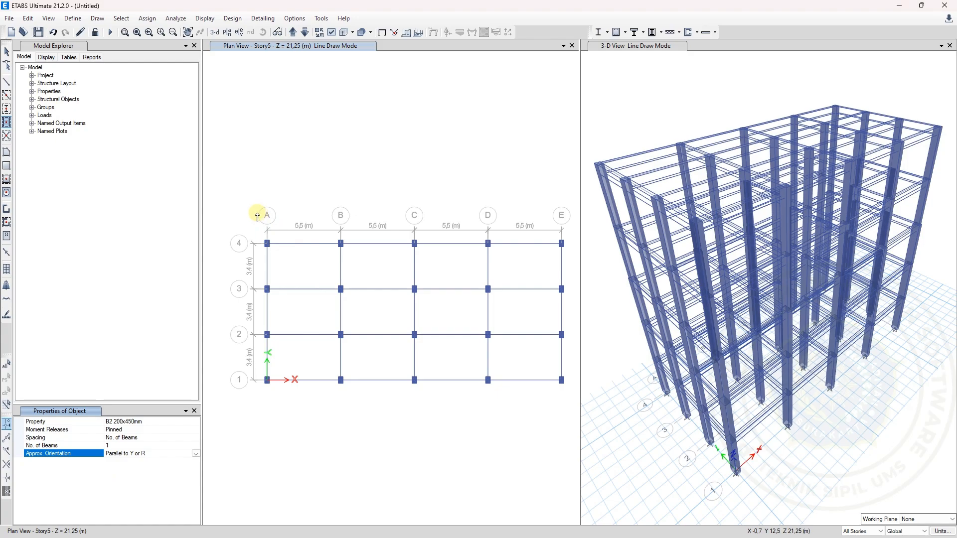
pyautogui.moveTo(258, 213); pyautogui.dragTo(567, 411)
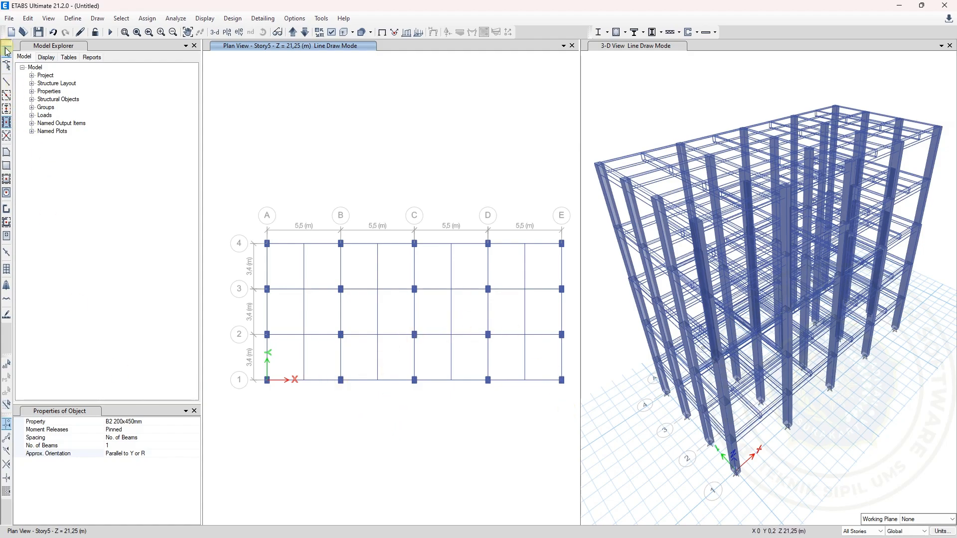
pyautogui.click(7, 50)
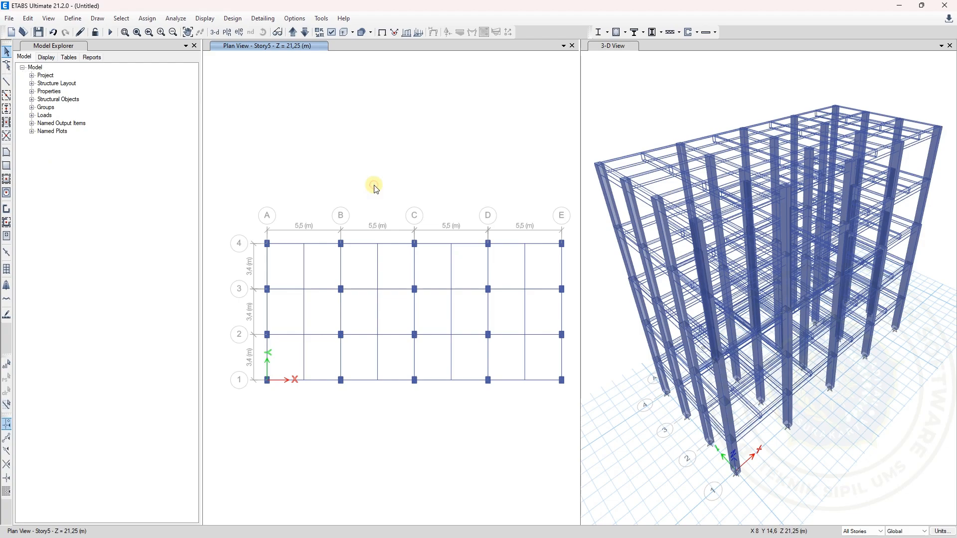
# Turn off Extrude Frames for the 3-D view
pyautogui.click(633, 134)
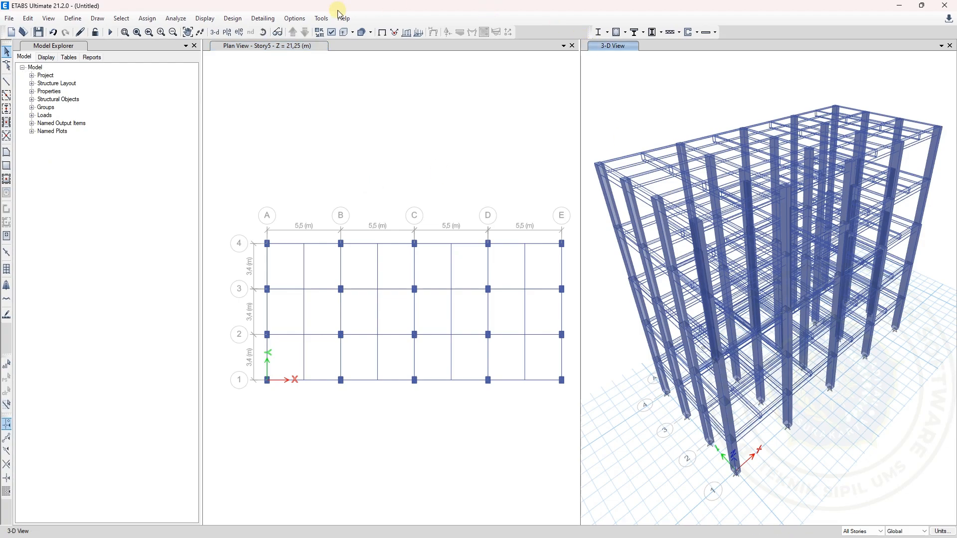
pyautogui.click(334, 36)
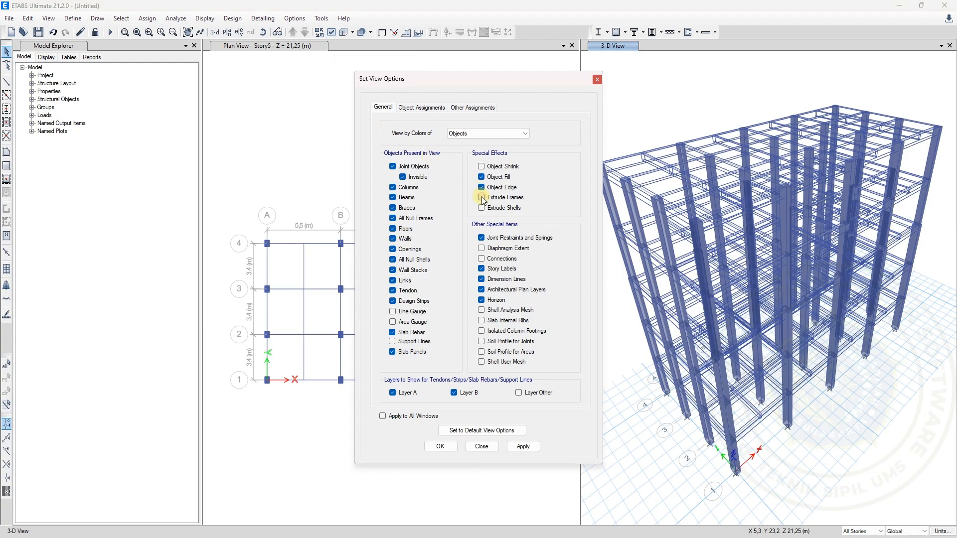
pyautogui.click(441, 447)
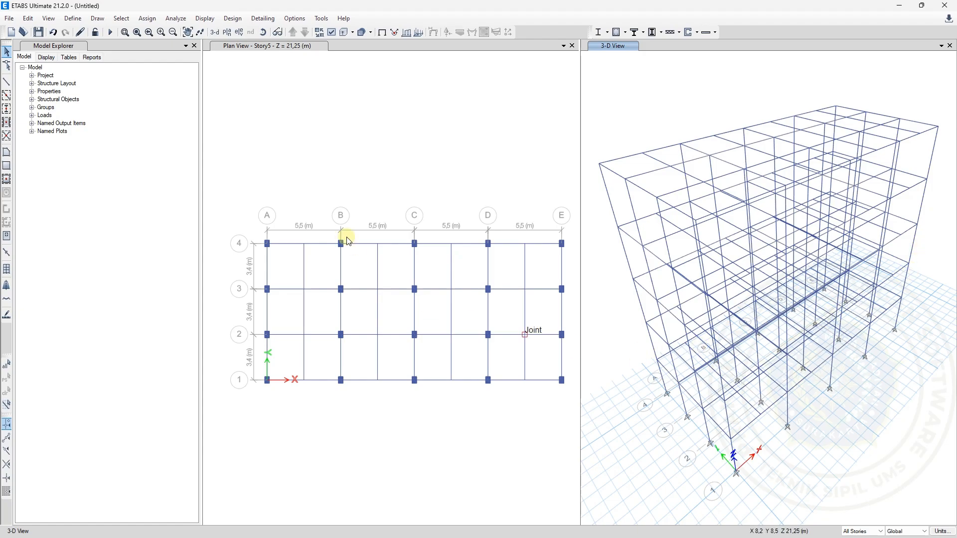
# Start floor drawing in the Story5 plan view with the Pelat Atap 100mm slab property
pyautogui.click(328, 216)
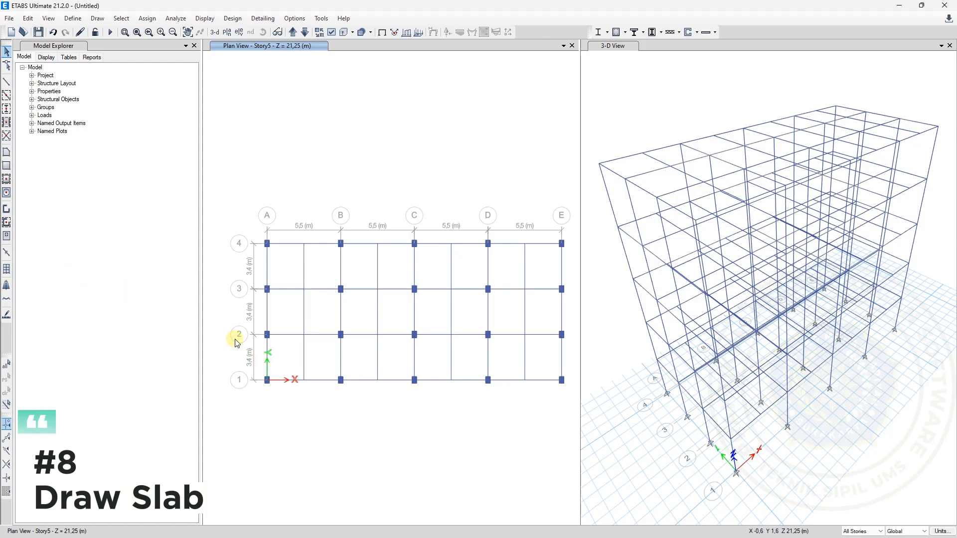
pyautogui.click(6, 180)
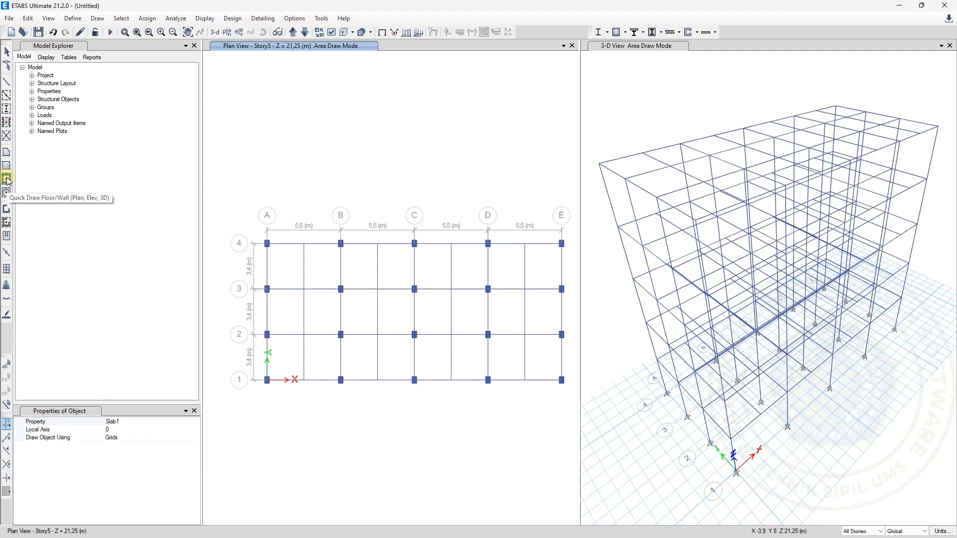
pyautogui.click(195, 422)
pyautogui.click(195, 422)
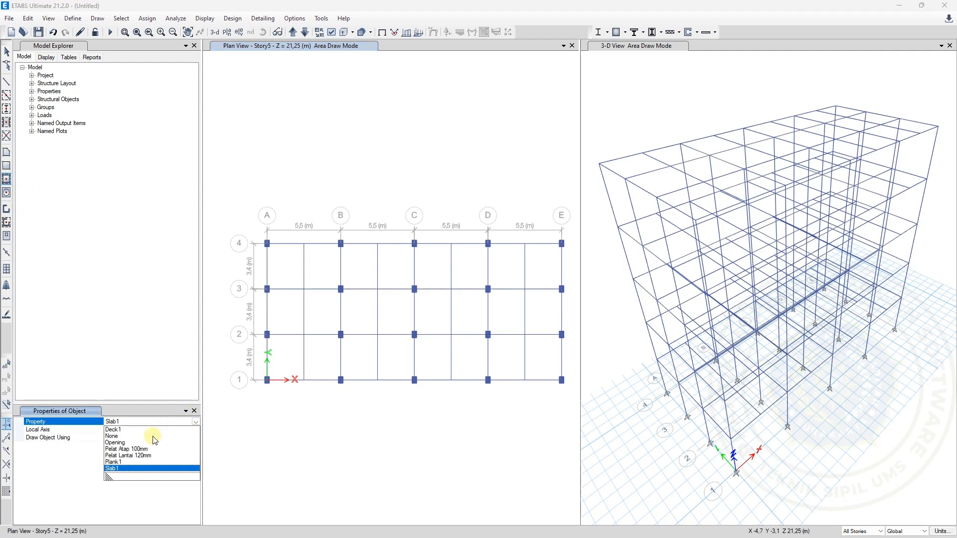
pyautogui.click(119, 450)
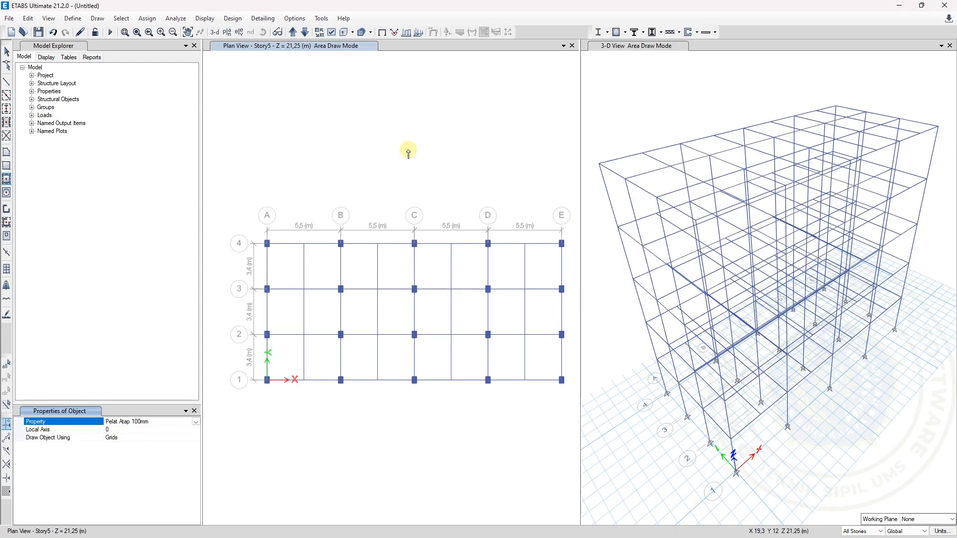
# Limit drawing to One Story and draw a rectangular Pelat Atap 100mm roof slab on Story5 from grid point A-4 to E-1
pyautogui.click(292, 33)
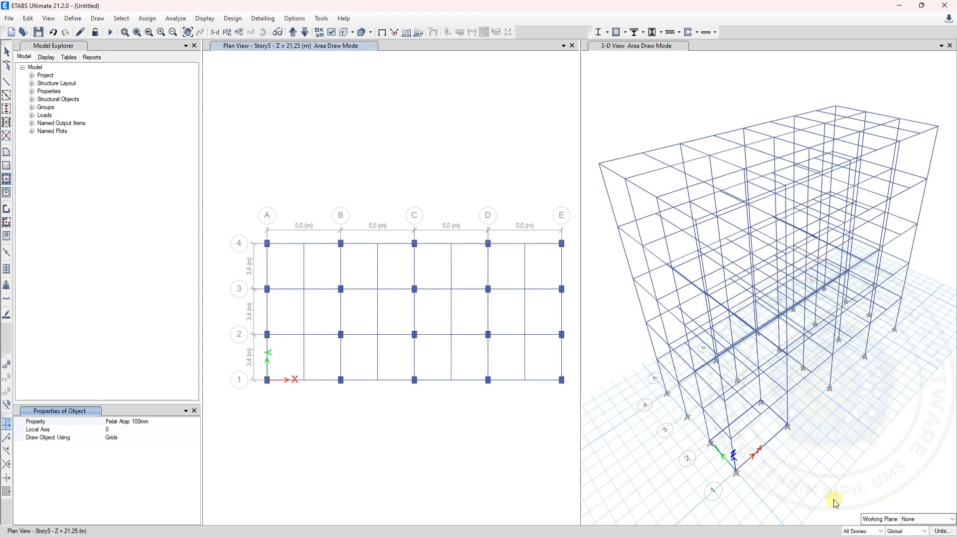
pyautogui.click(856, 533)
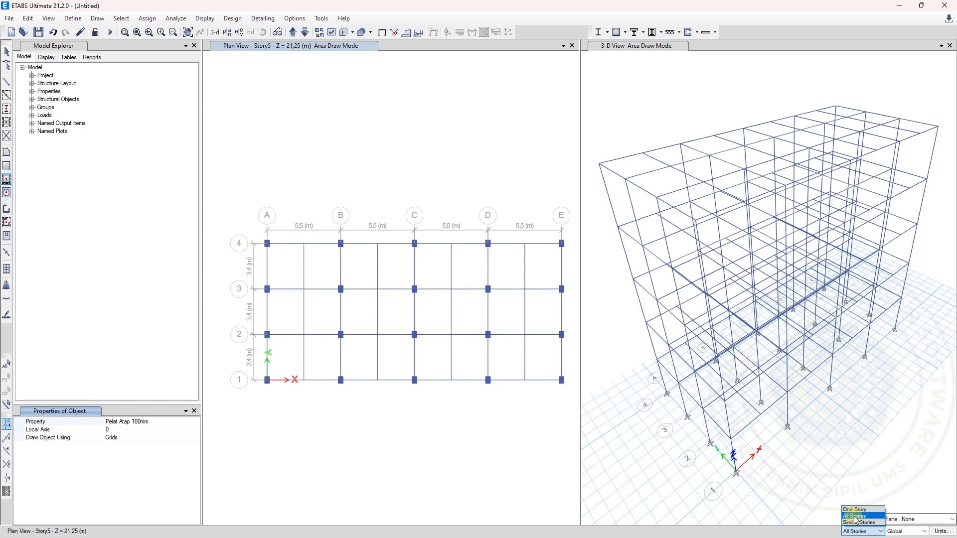
pyautogui.click(851, 510)
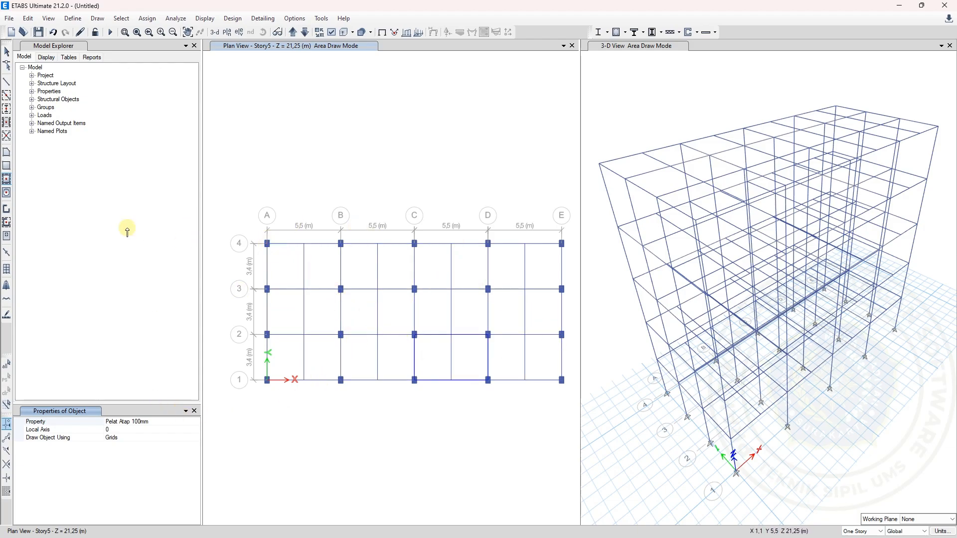
pyautogui.click(7, 166)
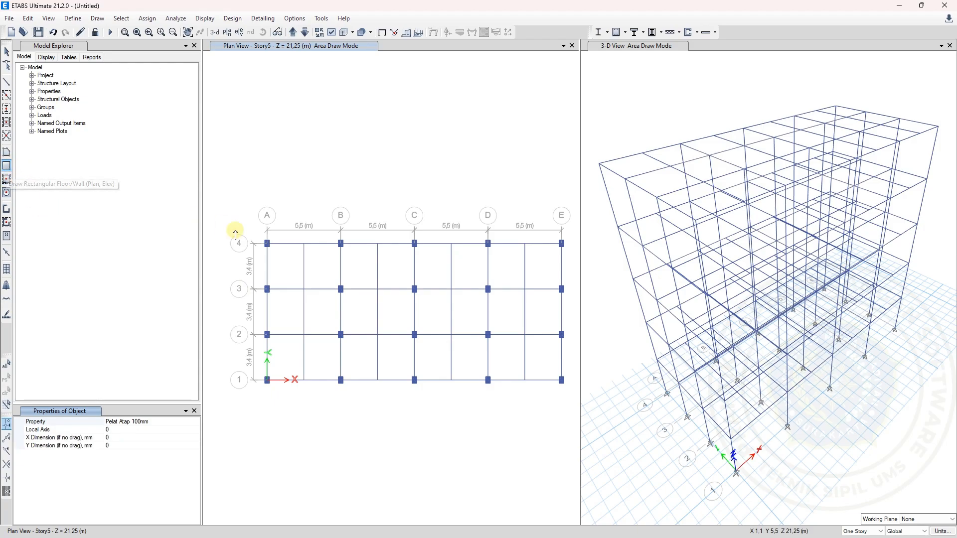
pyautogui.click(268, 243)
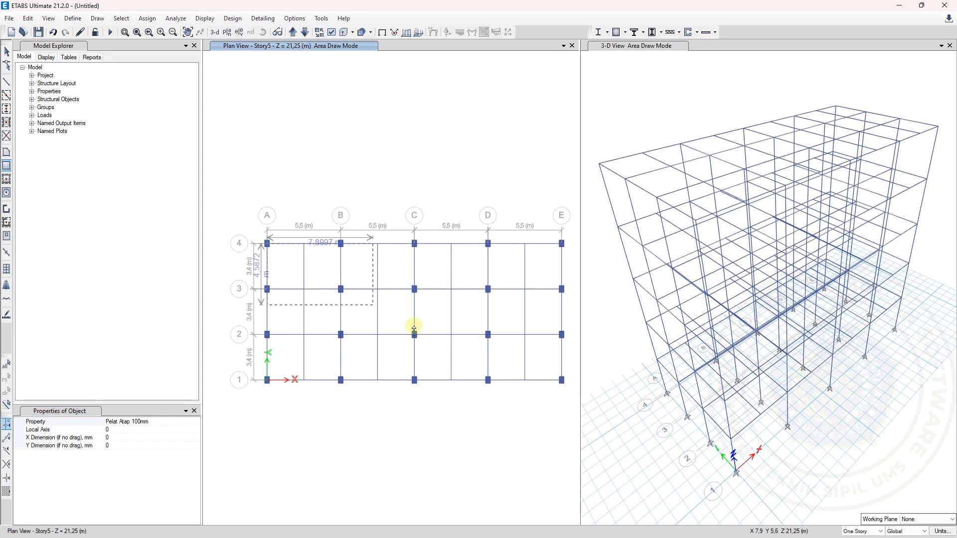
pyautogui.click(561, 381)
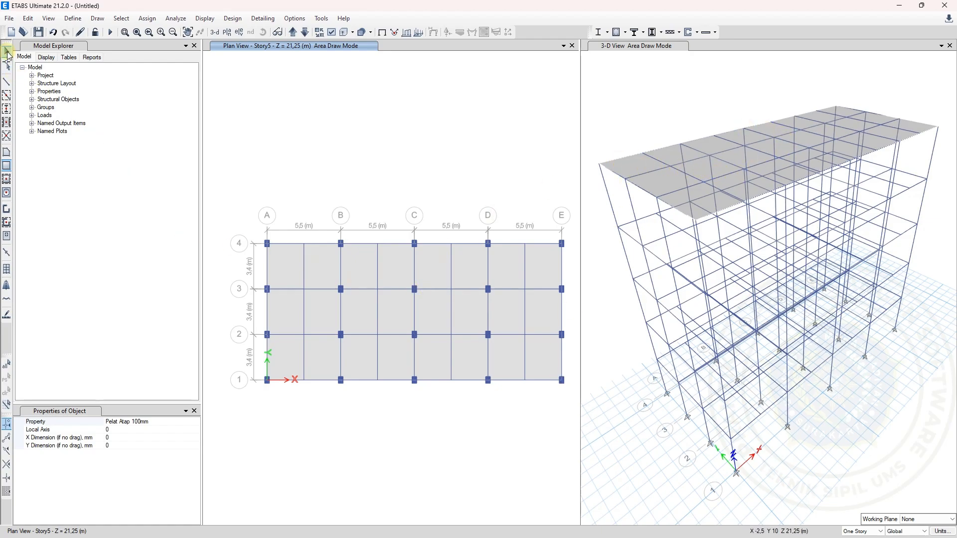
pyautogui.click(7, 52)
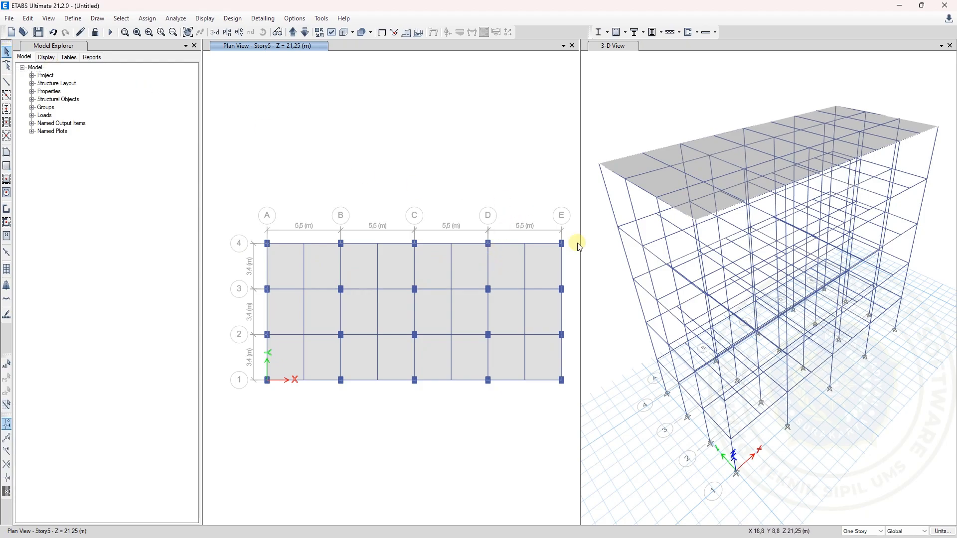
# Select the new roof slab to check its extent in the plan and 3-D views, and clear the selection
pyautogui.click(672, 177)
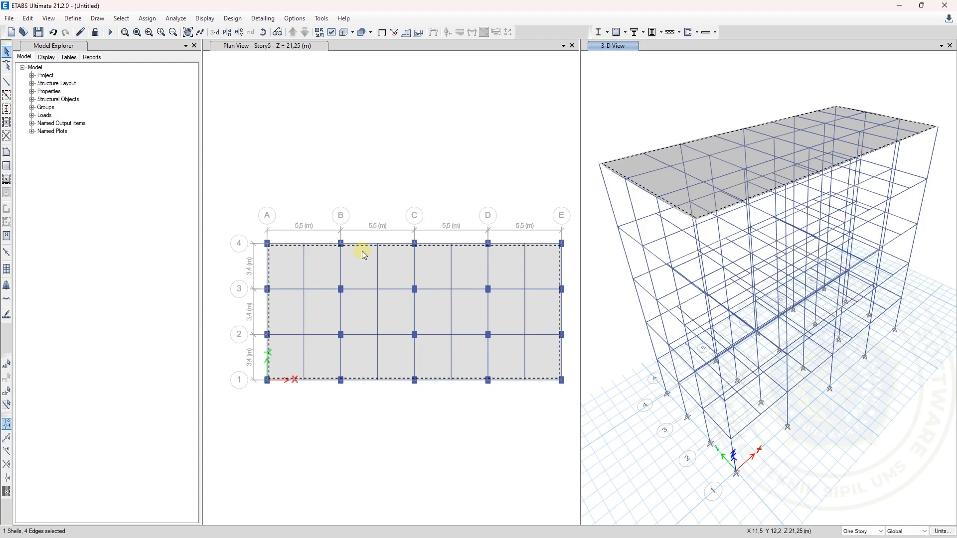
pyautogui.click(284, 157)
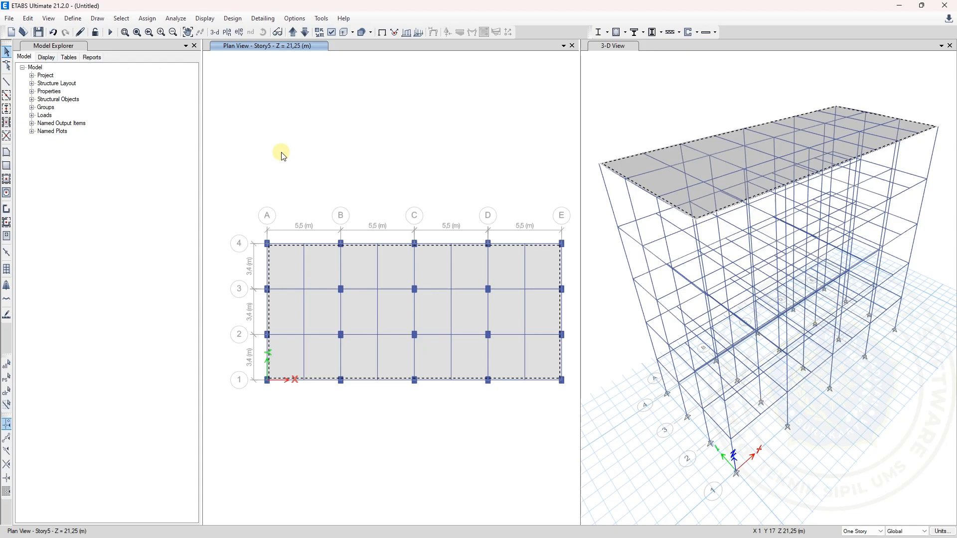
pyautogui.click(277, 268)
pyautogui.click(286, 270)
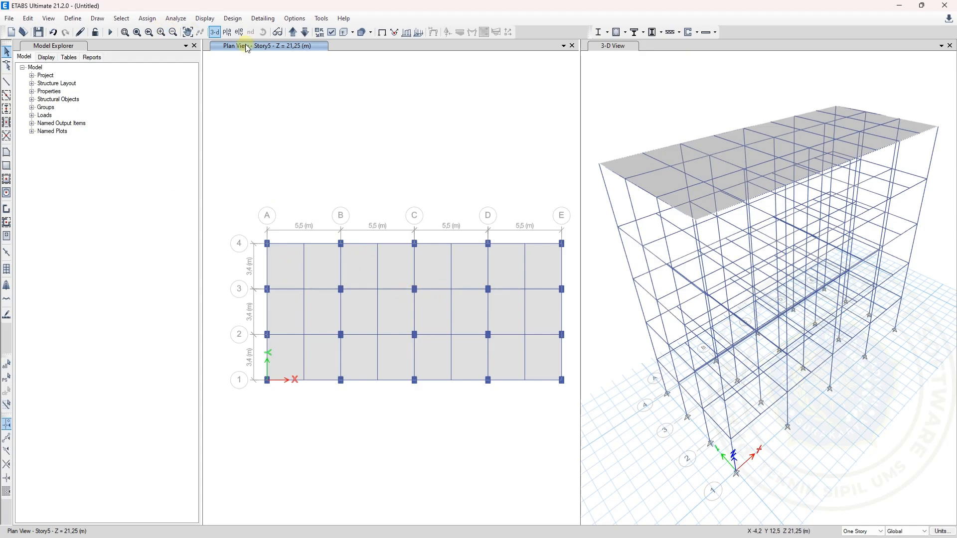
# Show the Story4 plan and review the frame elevation in the Denah sheet of the Excel workbook
pyautogui.click(304, 36)
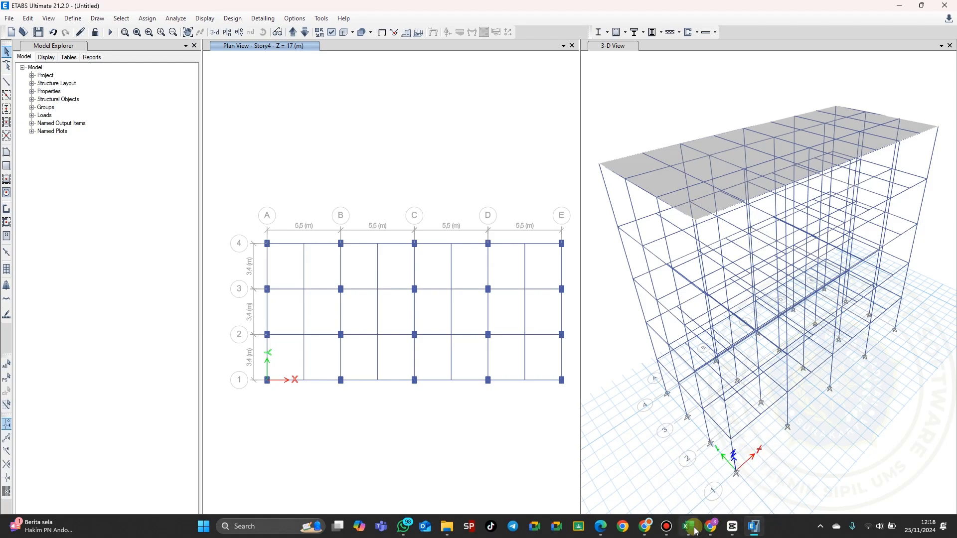
pyautogui.click(690, 527)
pyautogui.scroll(-7, 689, 429)
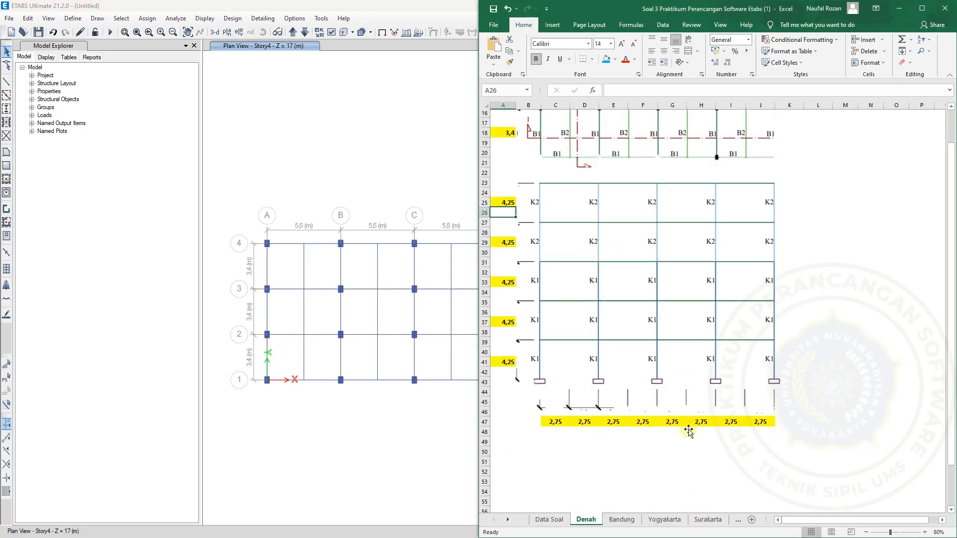
pyautogui.scroll(3, 688, 428)
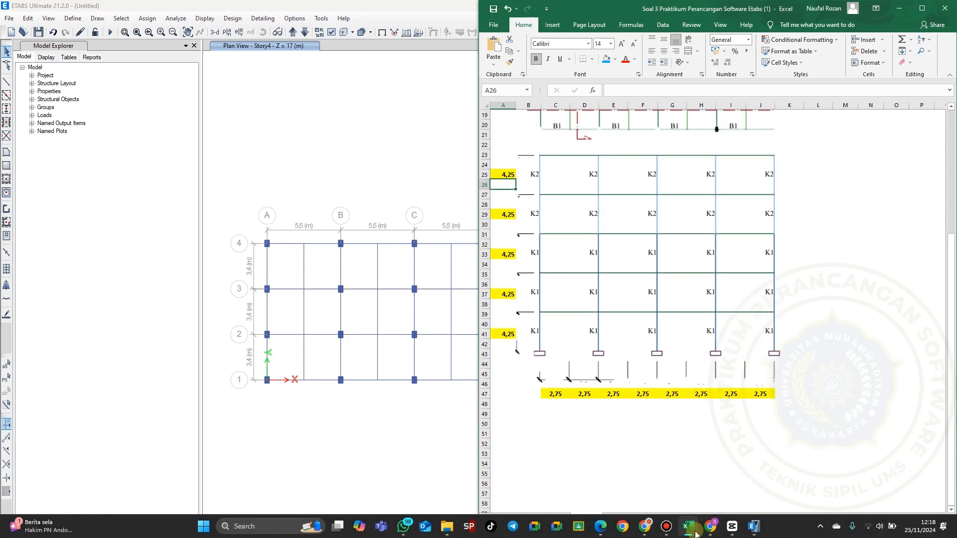
pyautogui.click(689, 527)
# Switch to the Gambar Kerja Soal PDF and compare the Denah Story 1 and Denah Story 2-4 floor plans
pyautogui.click(600, 526)
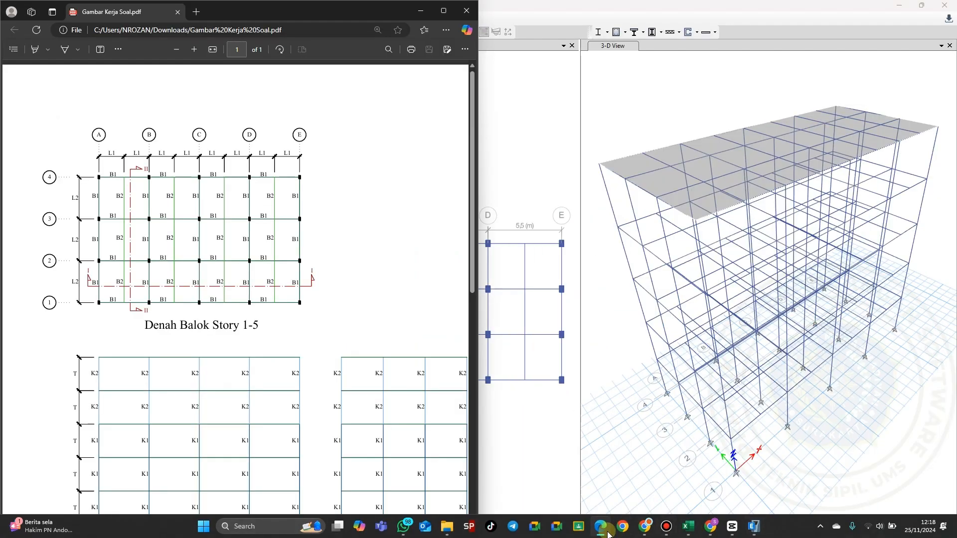
pyautogui.scroll(-4, 365, 320)
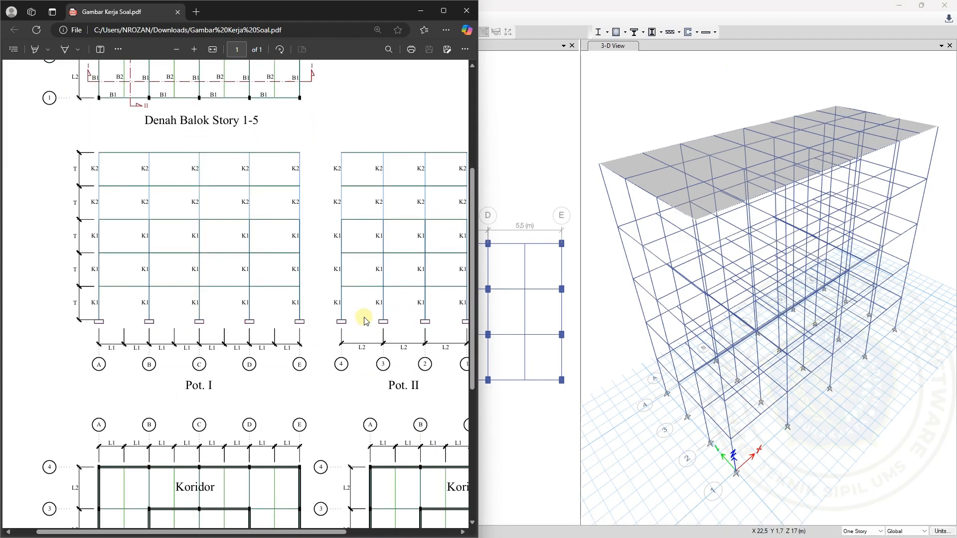
pyautogui.scroll(-5, 365, 321)
pyautogui.hscroll(1, 366, 320)
pyautogui.scroll(4, 366, 321)
pyautogui.scroll(-5, 366, 320)
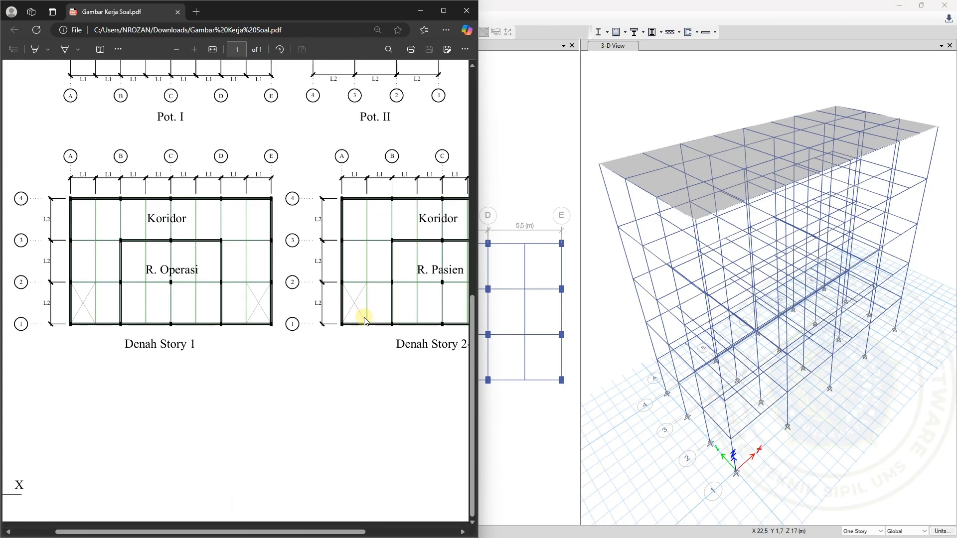
pyautogui.hscroll(1, 366, 321)
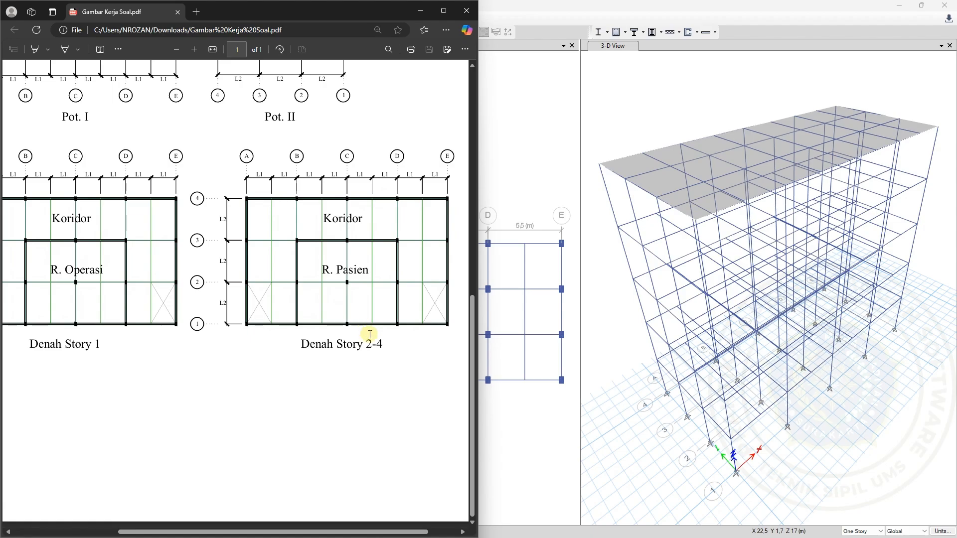
pyautogui.hscroll(2, 364, 319)
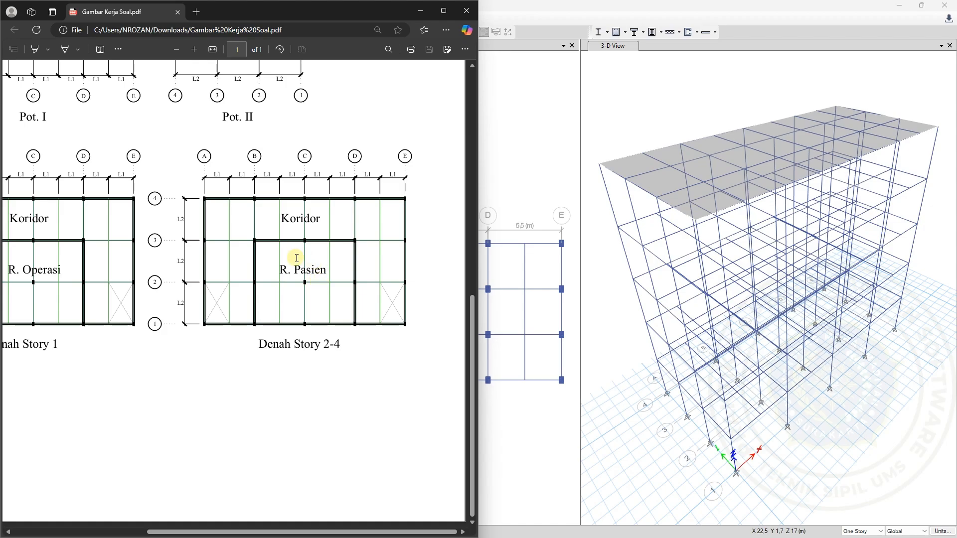
pyautogui.hscroll(-3, 272, 269)
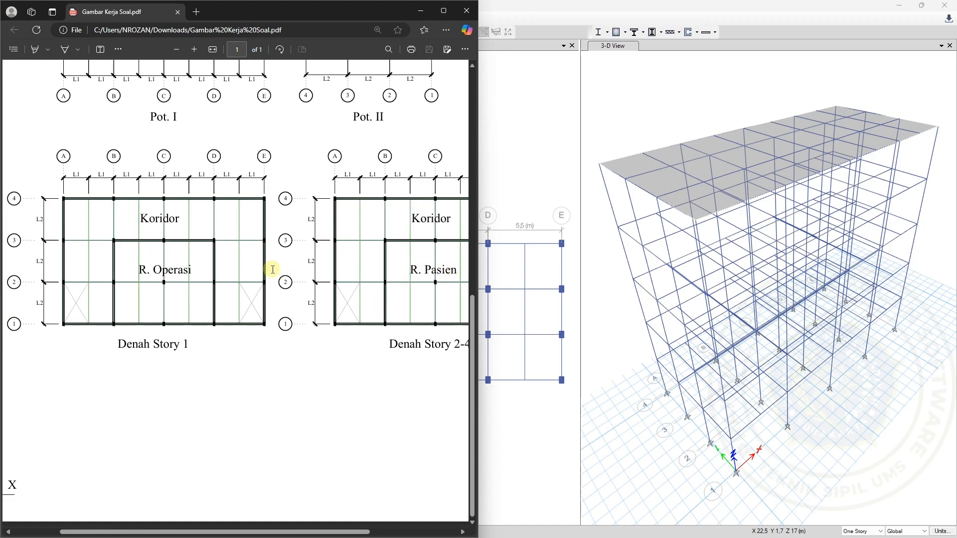
pyautogui.hscroll(-1, 273, 270)
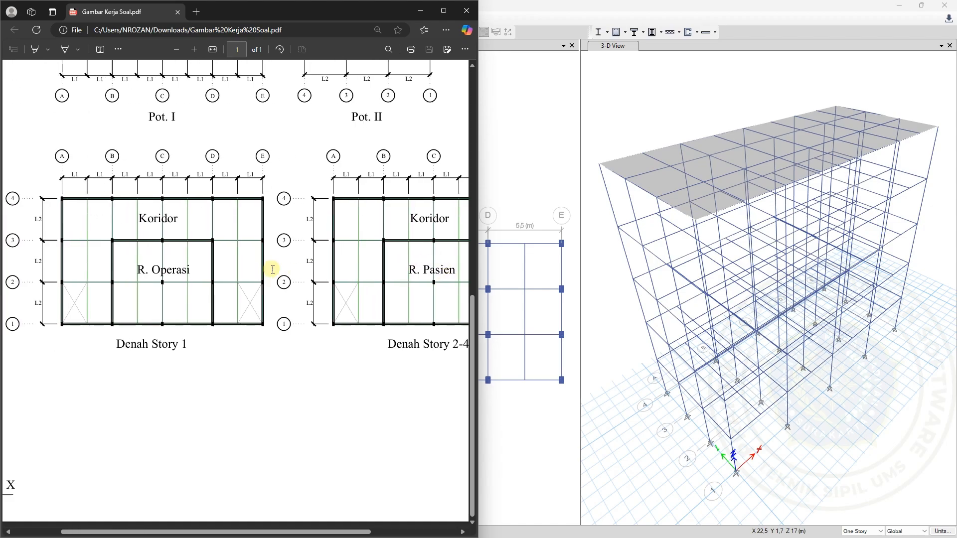
pyautogui.hscroll(2, 271, 269)
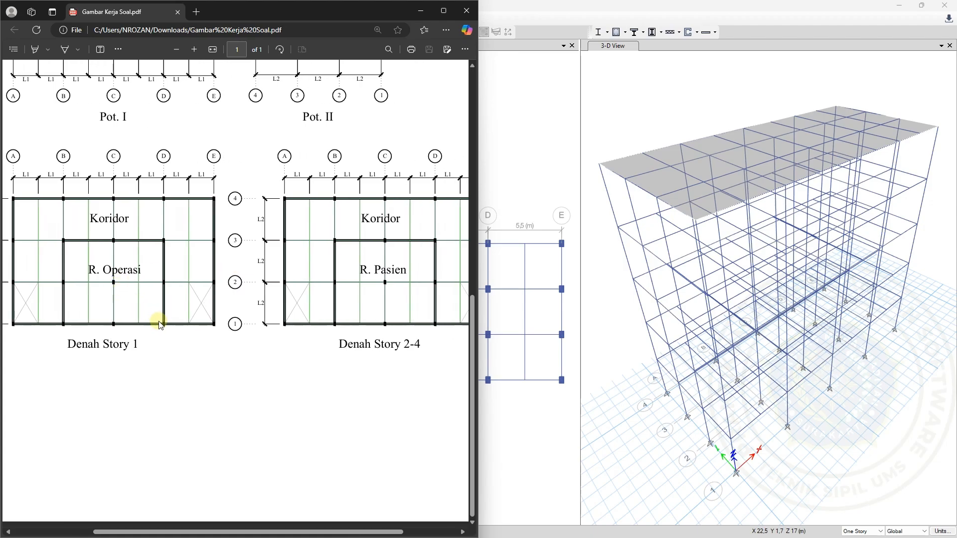
# Examine the crossed opening bays between grids 1 and 2 in the Denah Story 1 plan
pyautogui.keyDown('ctrl'); pyautogui.scroll(3, 18, 295); pyautogui.keyUp('ctrl')
pyautogui.hscroll(-2, 17, 295)
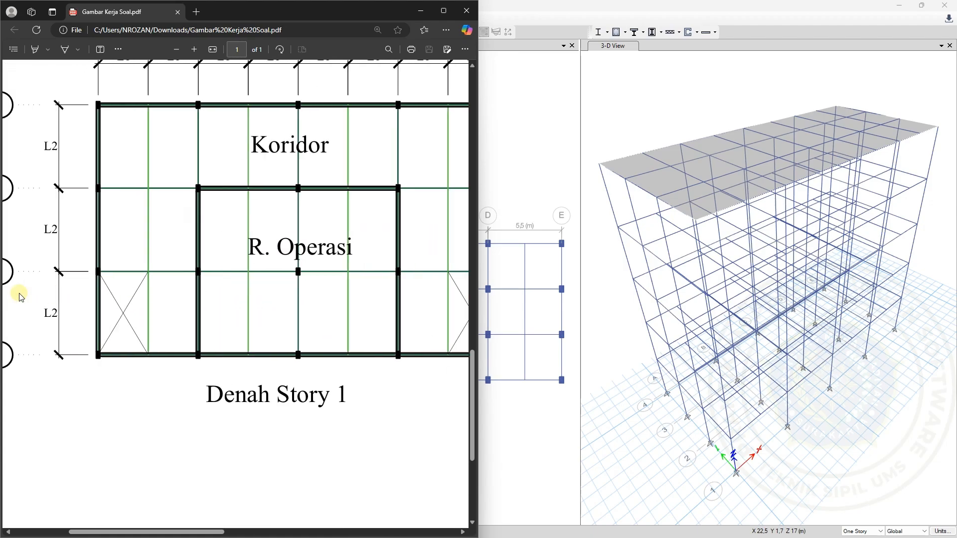
pyautogui.hscroll(4, 124, 295)
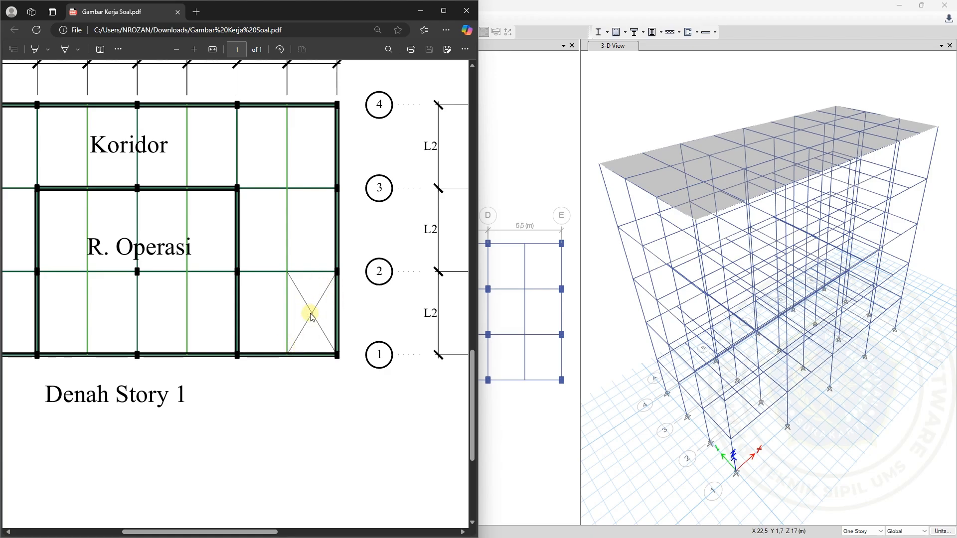
pyautogui.hscroll(-3, 311, 317)
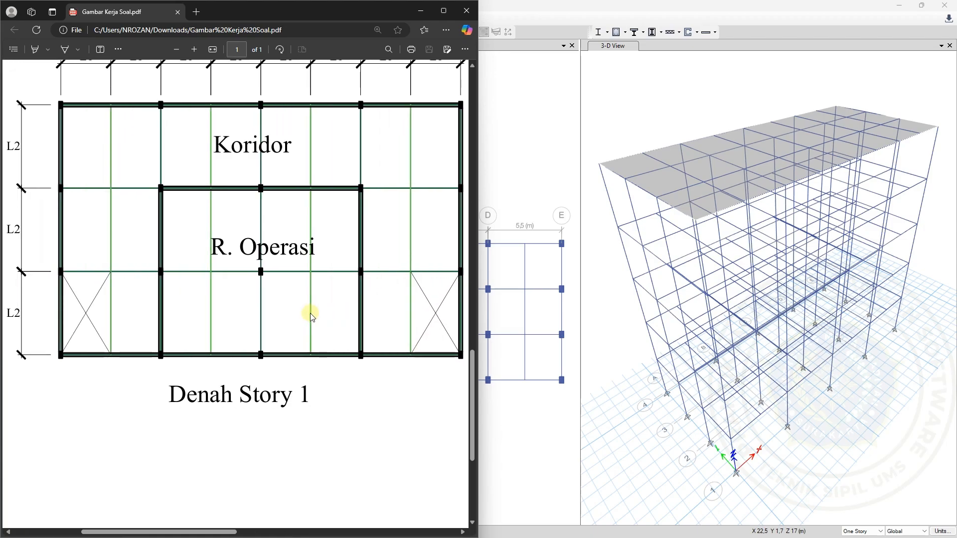
pyautogui.scroll(2, 310, 317)
pyautogui.keyDown('ctrl'); pyautogui.scroll(-2, 310, 313); pyautogui.keyUp('ctrl')
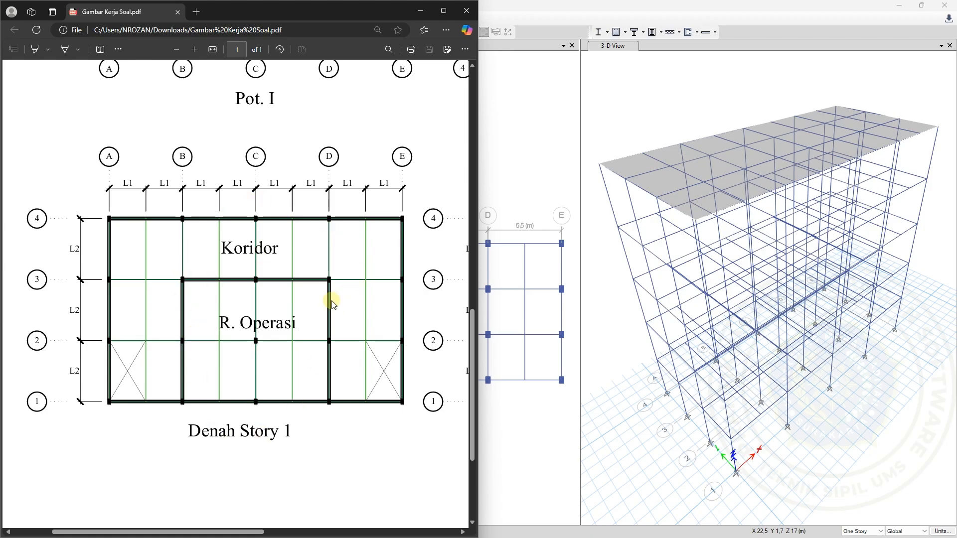
# Return to ETABS and bring the plan view down from Story4 to Story1
pyautogui.click(543, 192)
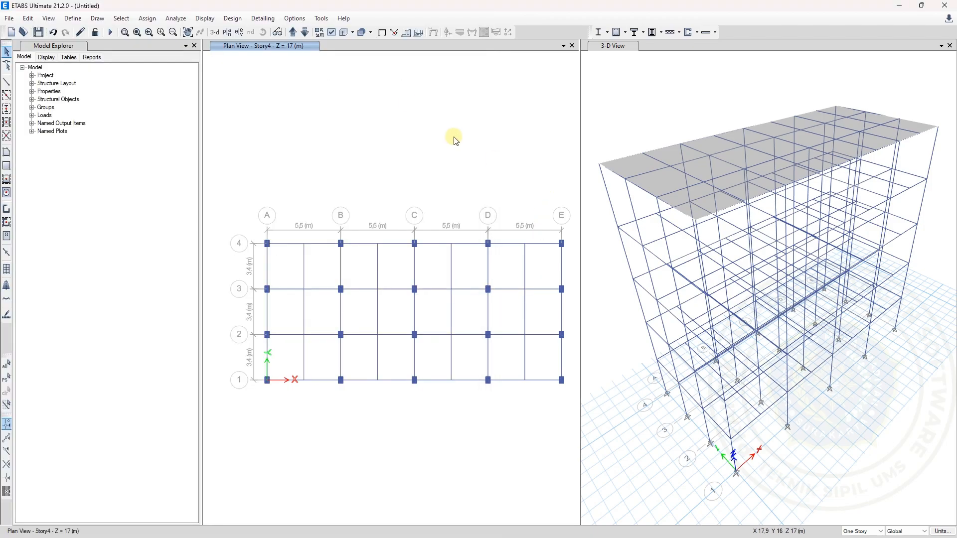
pyautogui.click(308, 36)
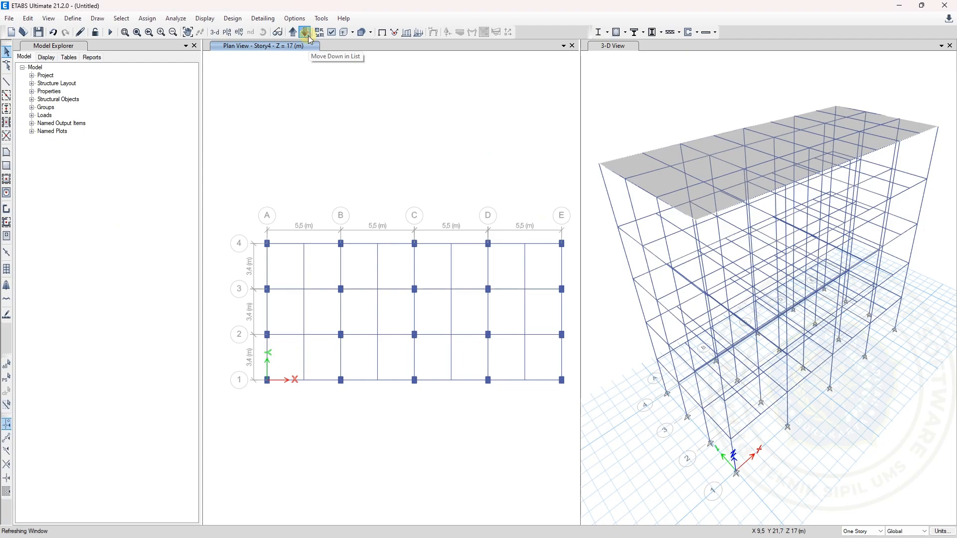
pyautogui.click(305, 33)
pyautogui.click(305, 33)
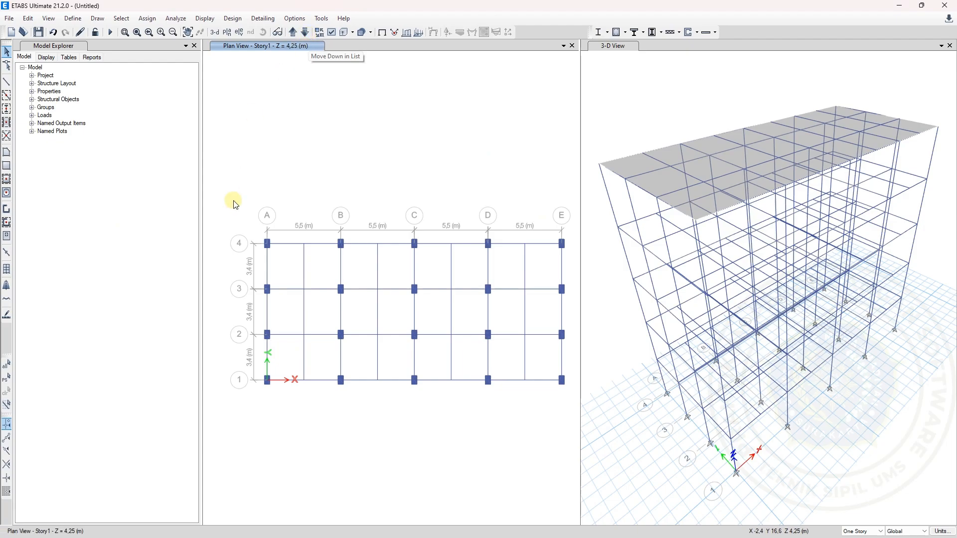
# Start quick floor drawing in the Story1 plan and choose the Opening property
pyautogui.click(7, 179)
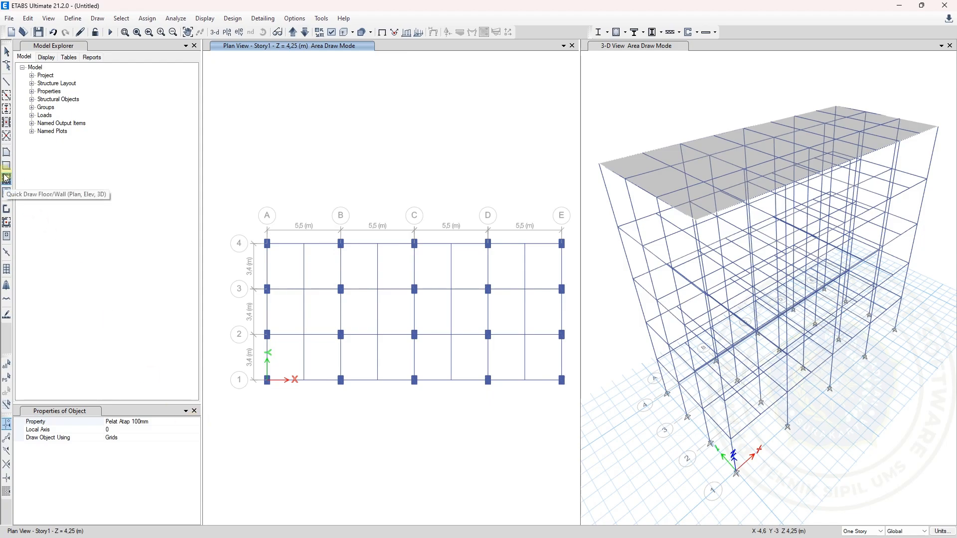
pyautogui.click(196, 424)
pyautogui.click(196, 423)
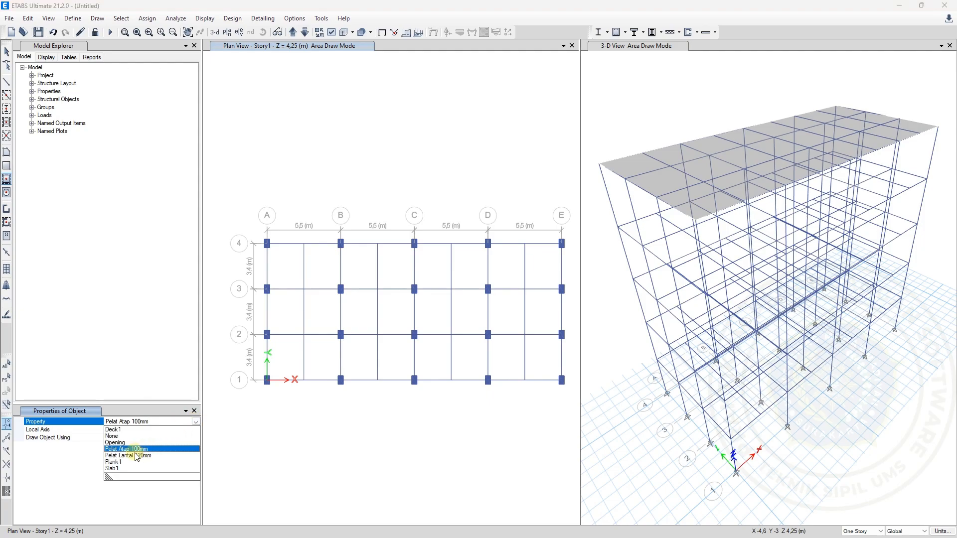
pyautogui.click(122, 443)
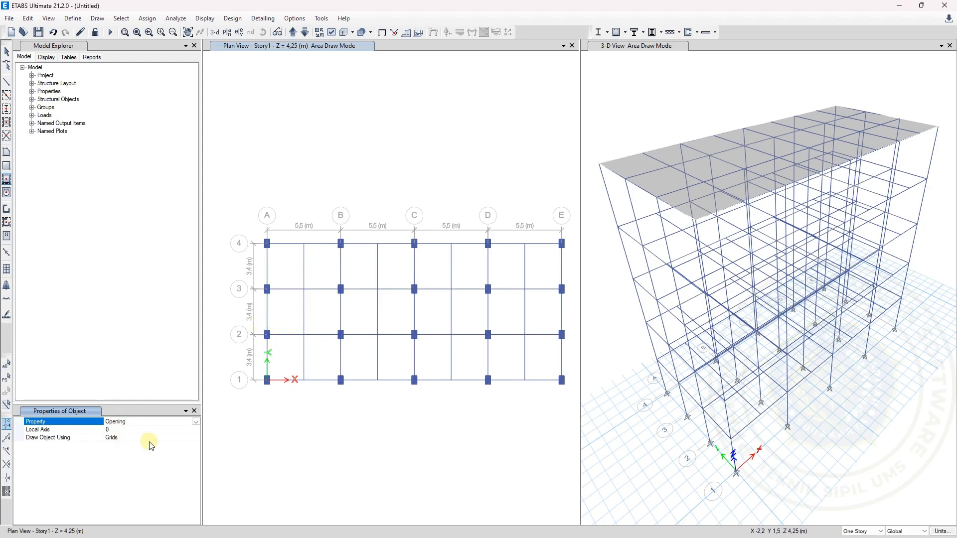
# Try Perimeter Lines as the drawing method for the opening, and choose Points instead
pyautogui.click(197, 442)
pyautogui.click(196, 439)
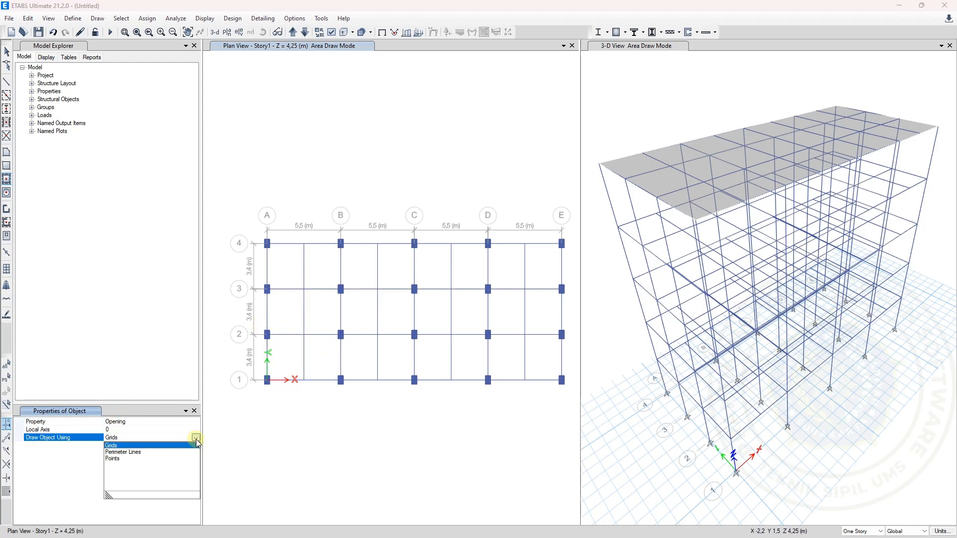
pyautogui.click(130, 454)
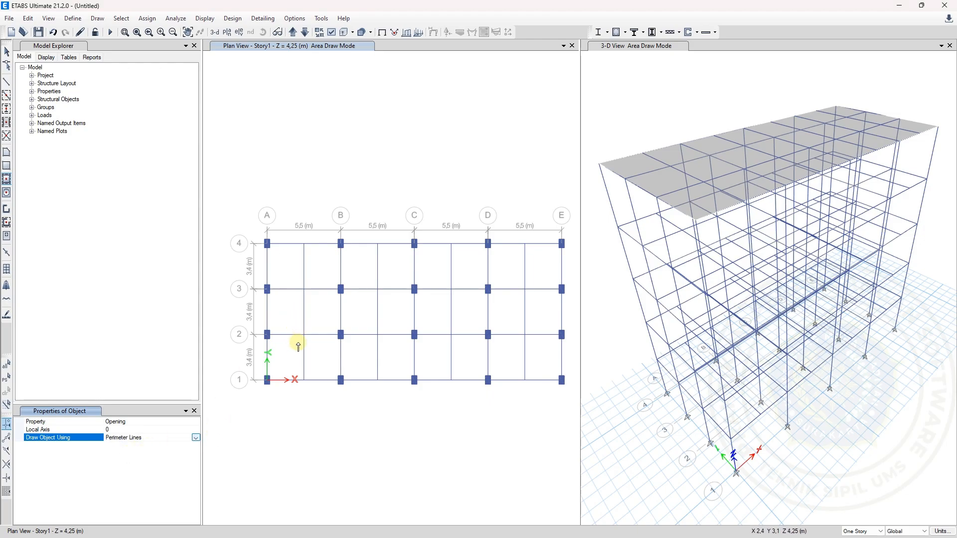
pyautogui.click(196, 438)
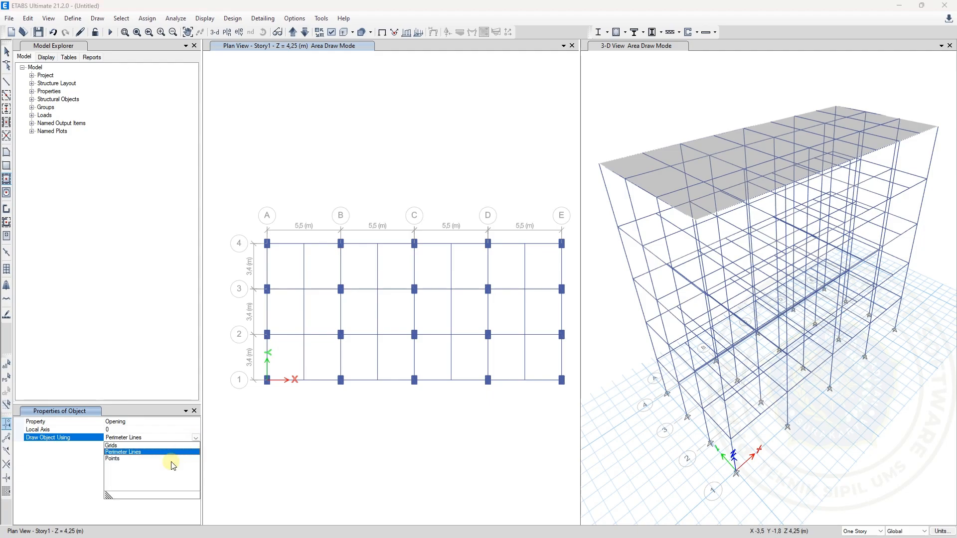
pyautogui.click(124, 458)
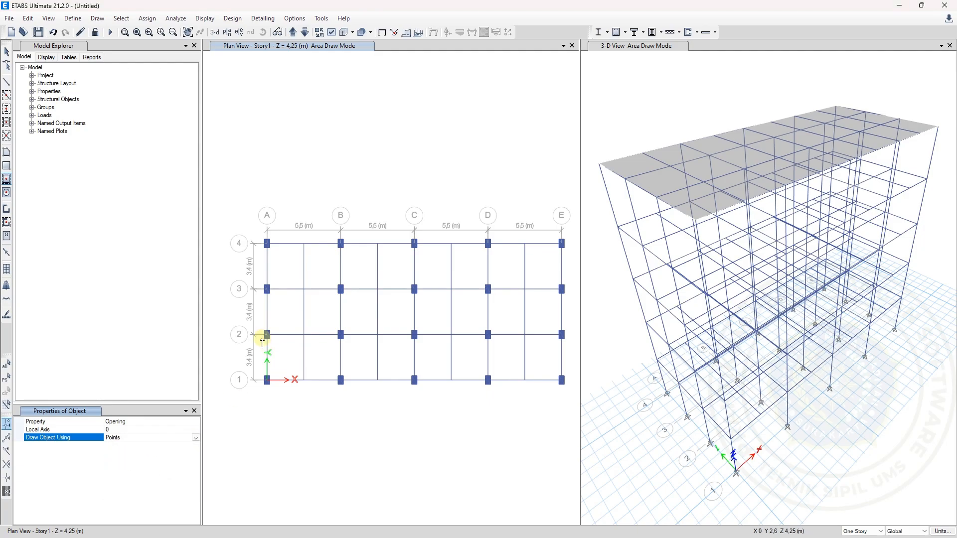
# Draw openings in the outer half-bays beside grids A and E between grids 1 and 2 on Story1, checking them against the Denah Story 1 plan
pyautogui.moveTo(259, 329); pyautogui.dragTo(305, 388)
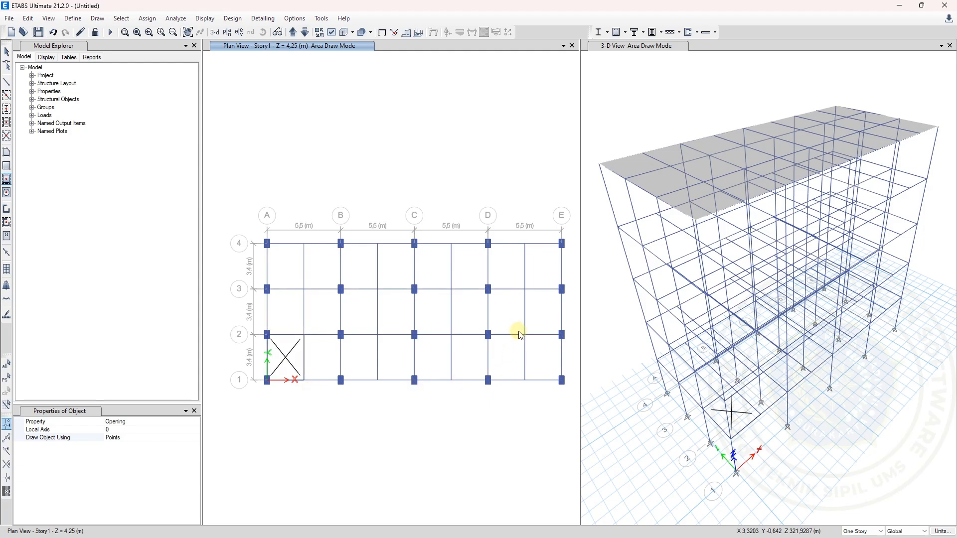
pyautogui.moveTo(519, 331); pyautogui.dragTo(576, 394)
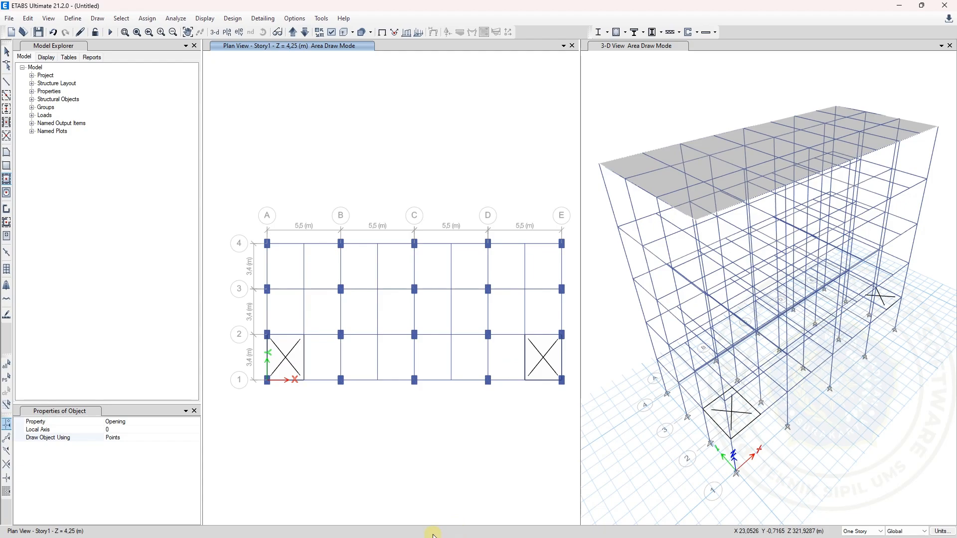
pyautogui.moveTo(373, 536)
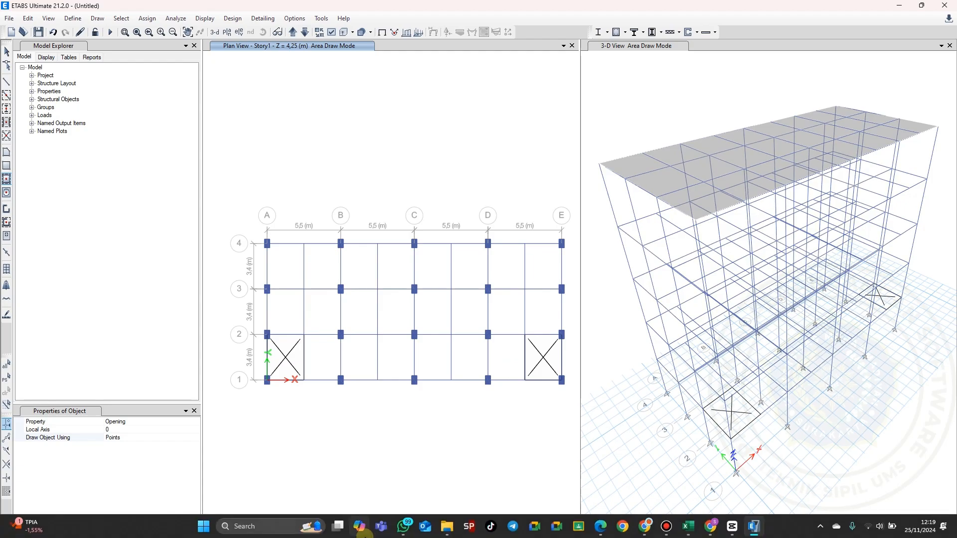
pyautogui.click(602, 530)
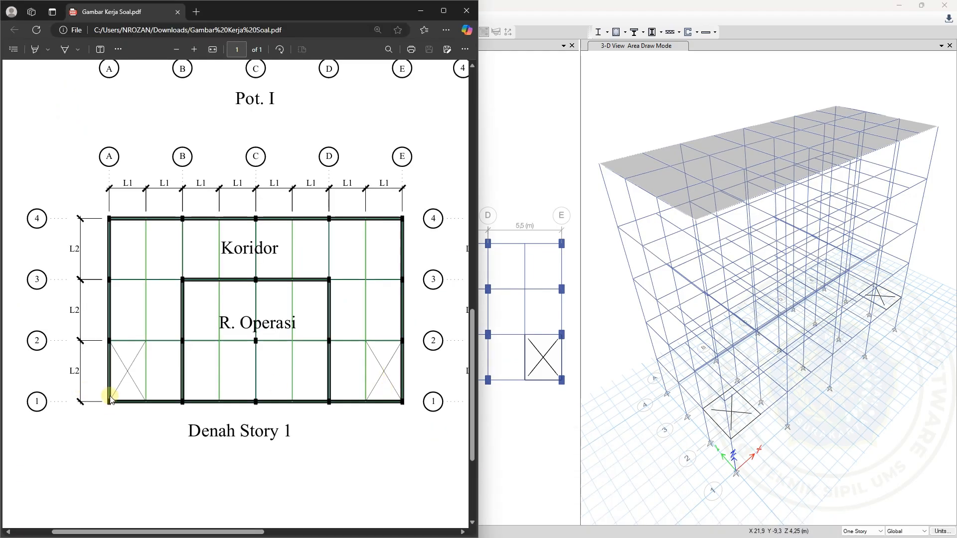
pyautogui.click(422, 12)
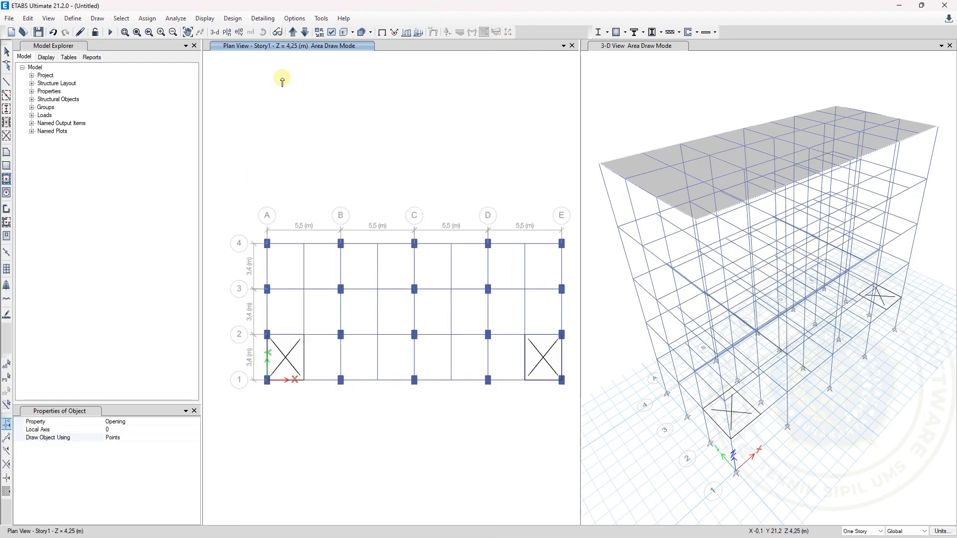
# Move the plan view up to Story2 and draw openings in the outer half-bays beside grids A and E between grids 1 and 2
pyautogui.click(293, 33)
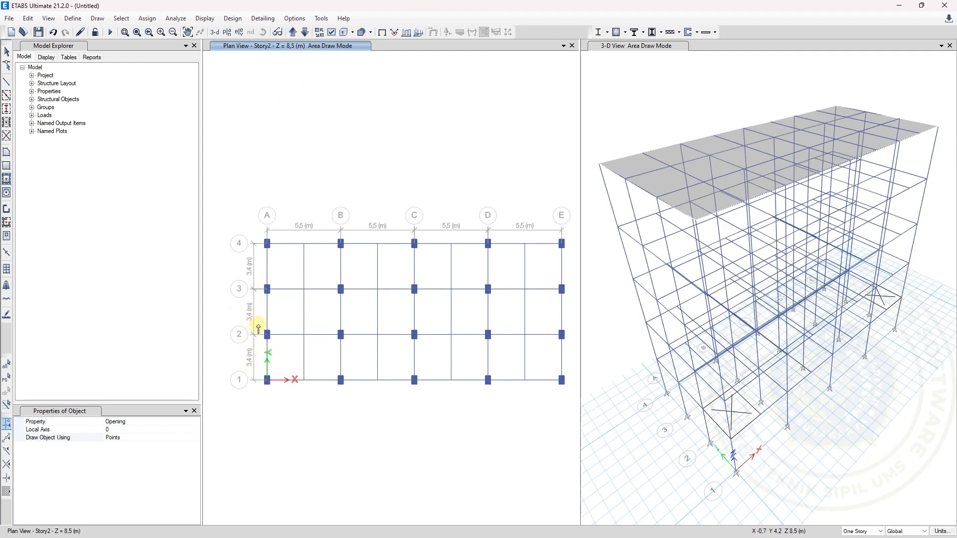
pyautogui.moveTo(275, 351); pyautogui.dragTo(310, 391)
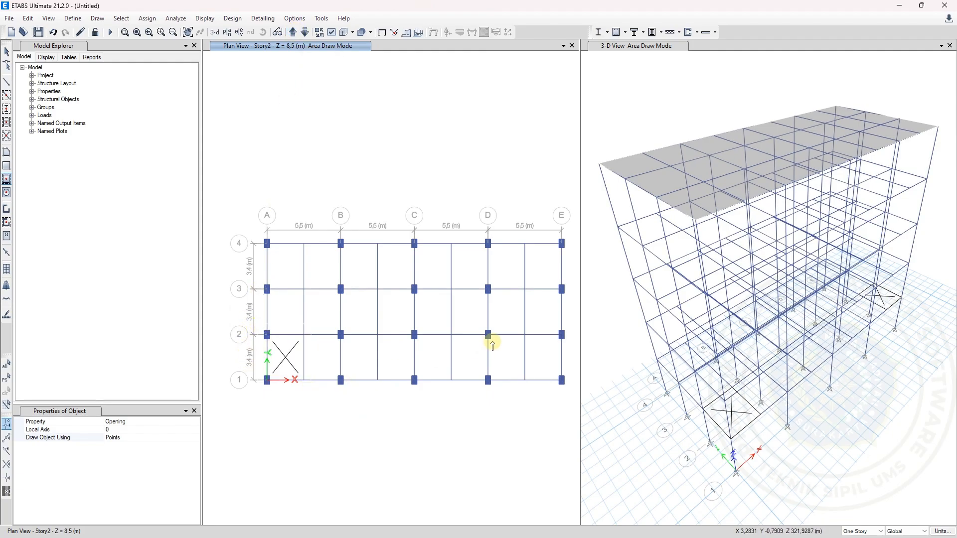
pyautogui.moveTo(519, 329); pyautogui.dragTo(570, 391)
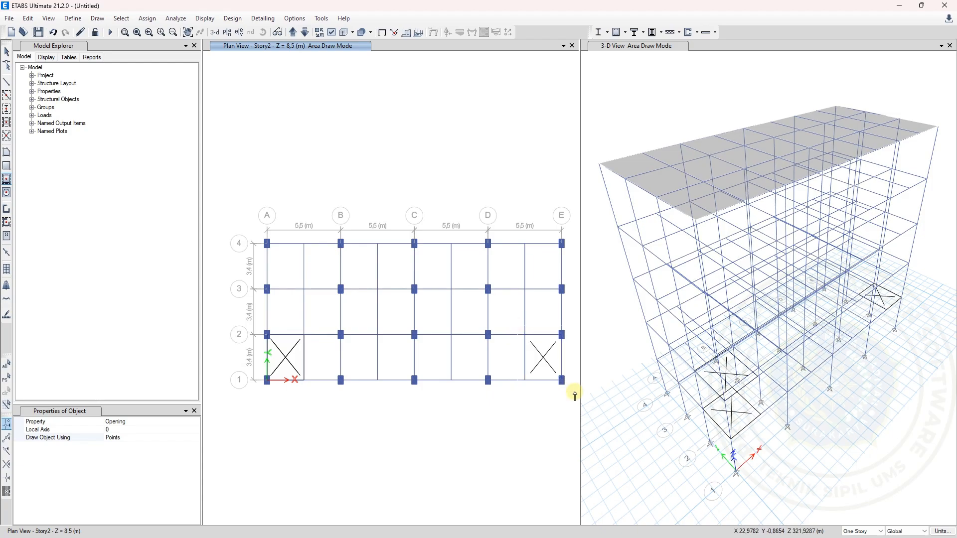
# Draw the same two end-bay openings between grids 1 and 2 on Story3
pyautogui.click(293, 33)
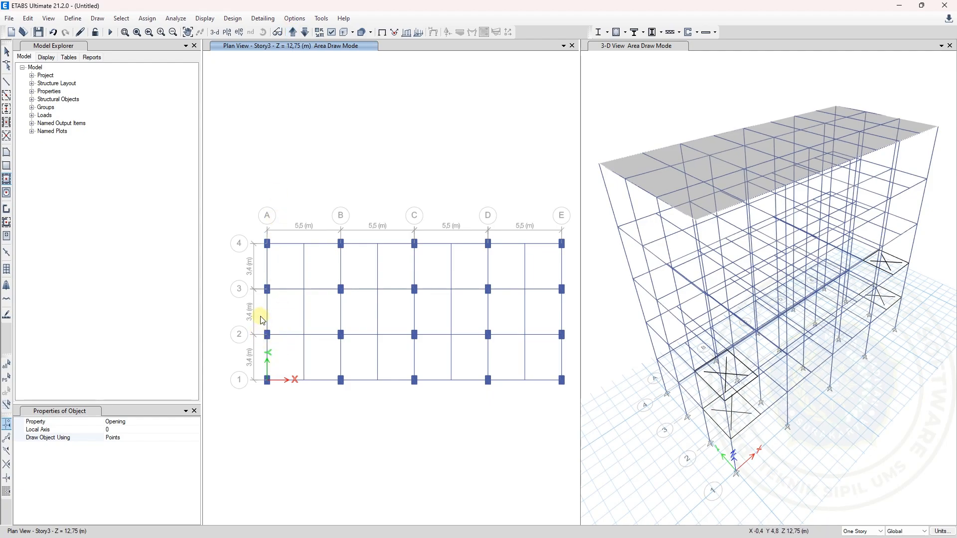
pyautogui.moveTo(258, 325); pyautogui.dragTo(319, 409)
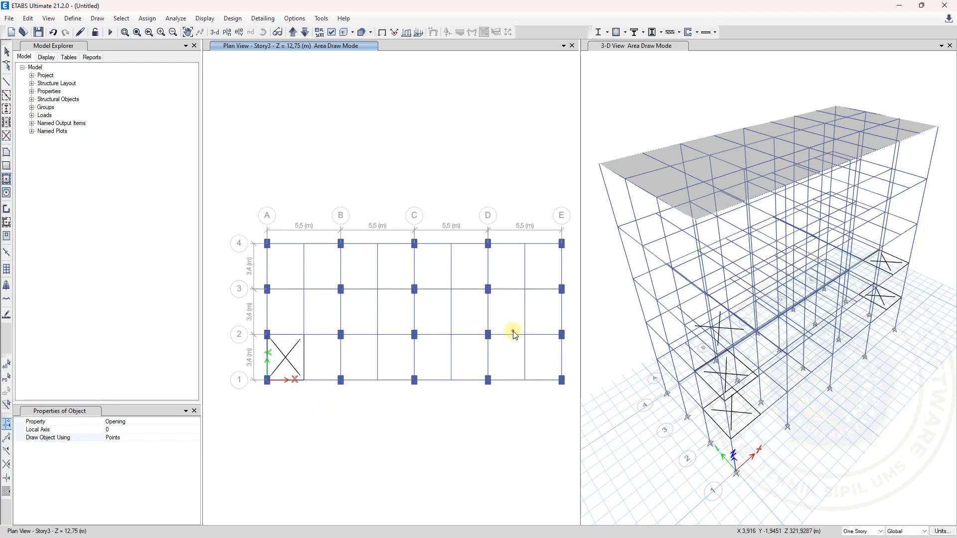
pyautogui.moveTo(514, 333); pyautogui.dragTo(568, 387)
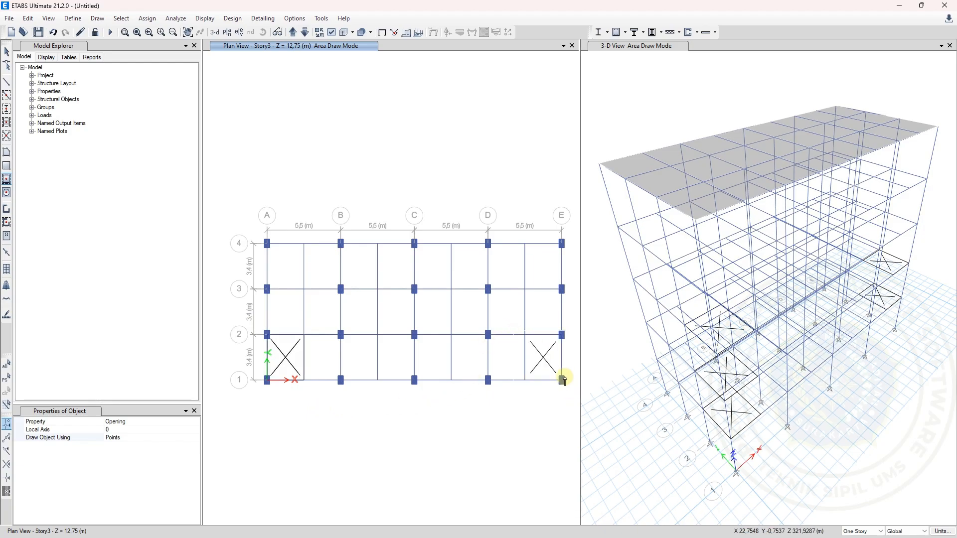
# Repeat the pair of openings in the outer half-bays between grids 1 and 2 on Story4
pyautogui.click(294, 33)
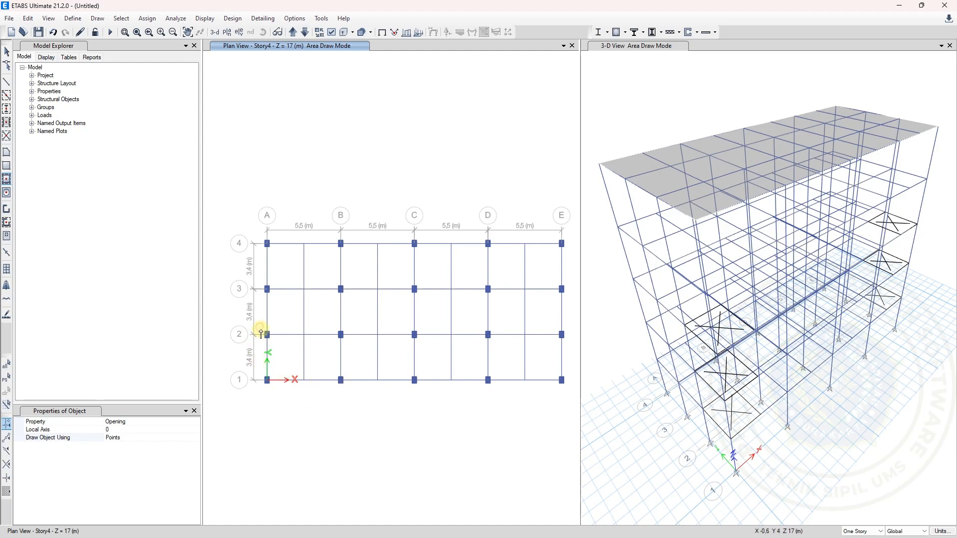
pyautogui.moveTo(260, 329); pyautogui.dragTo(319, 394)
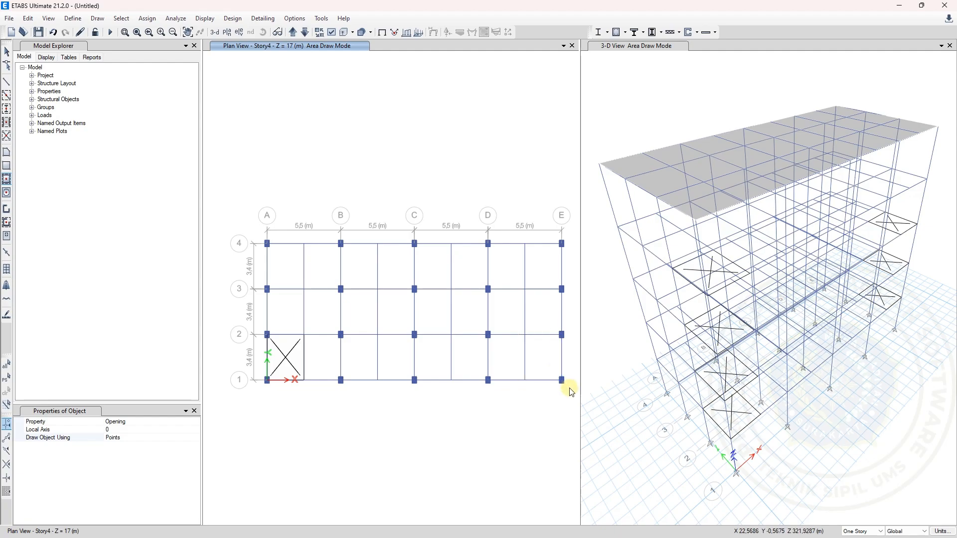
pyautogui.moveTo(572, 392); pyautogui.dragTo(571, 392)
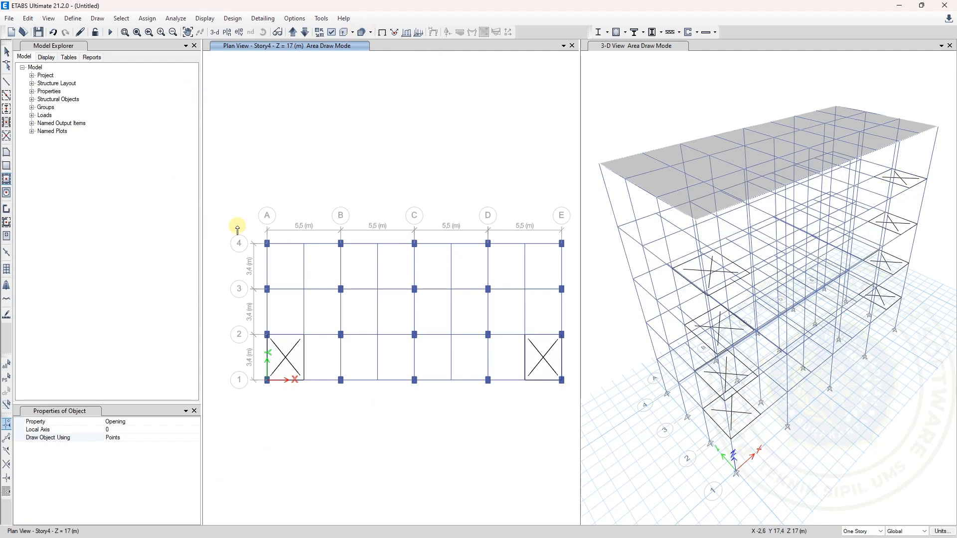
# Examine the corridor and room areas in the Denah Story 1 and Denah Story 2-4 plans of the drawing PDF
pyautogui.click(199, 423)
pyautogui.moveTo(374, 537)
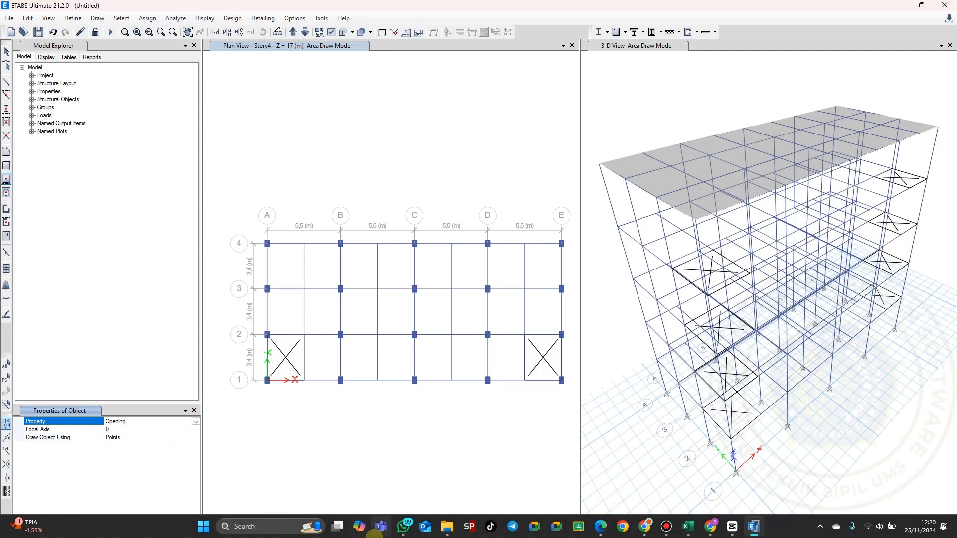
pyautogui.click(601, 527)
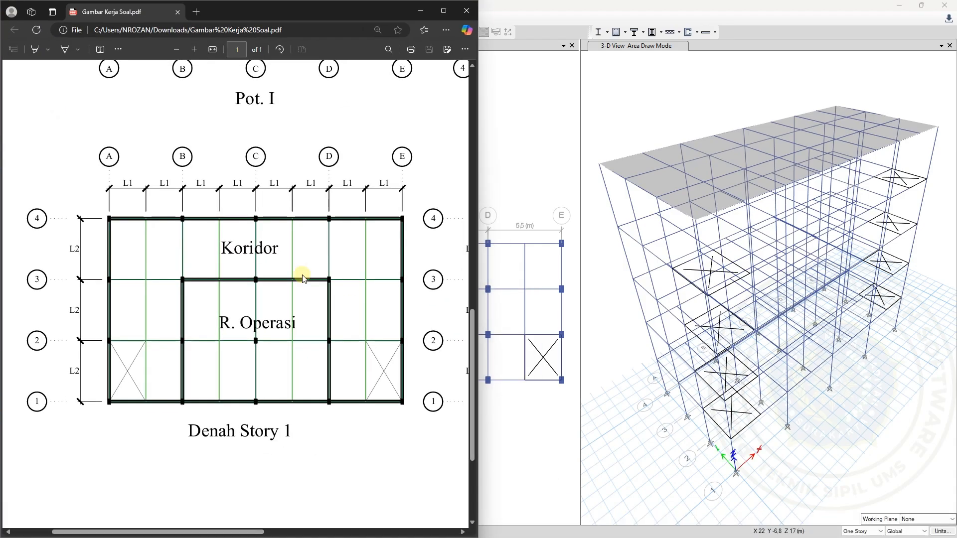
pyautogui.hscroll(-2, 303, 278)
pyautogui.rightClick(181, 262)
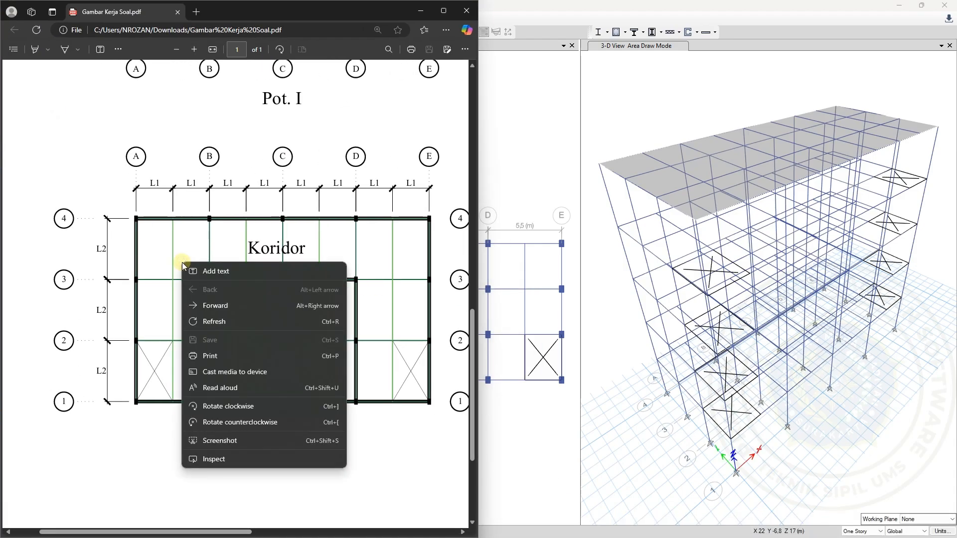
pyautogui.click(193, 227)
pyautogui.hscroll(10, 303, 274)
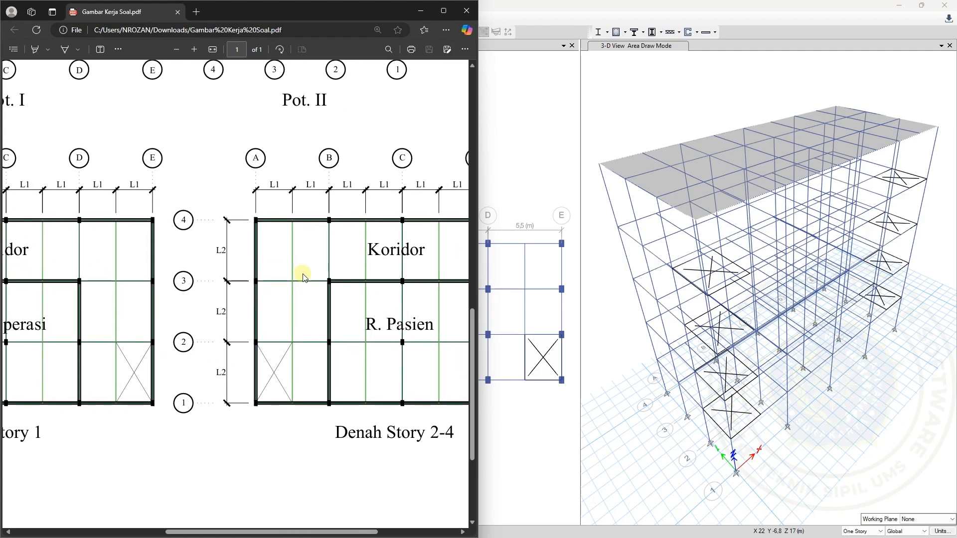
pyautogui.hscroll(-10, 304, 277)
pyautogui.hscroll(-3, 304, 279)
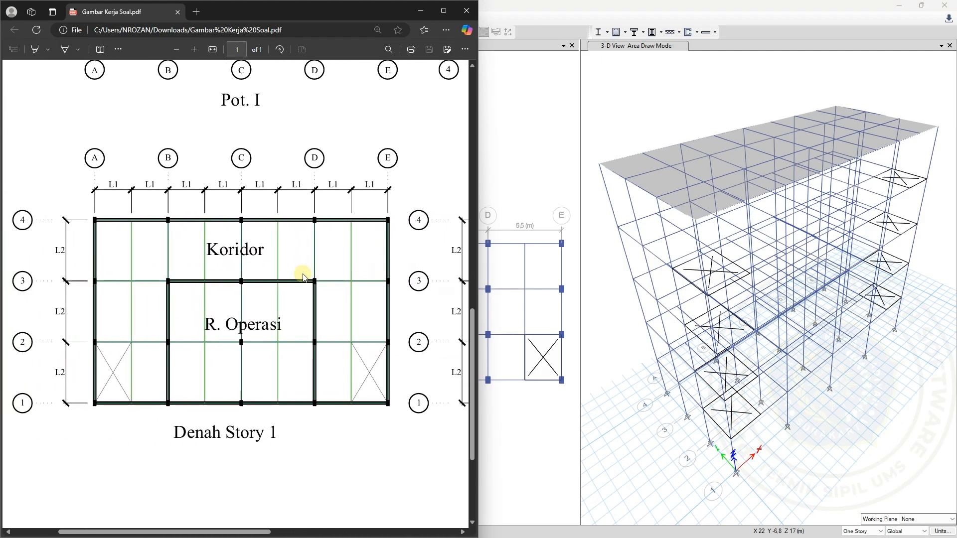
# Return to ETABS, choose the Pelat Lantai 120mm property for floor drawing, and bring the plan view down to Story1
pyautogui.click(420, 12)
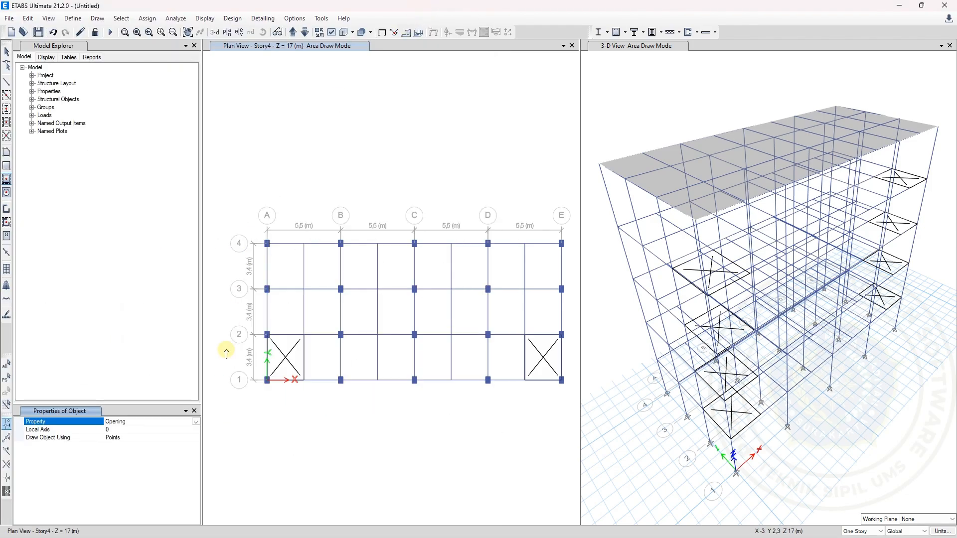
pyautogui.click(197, 422)
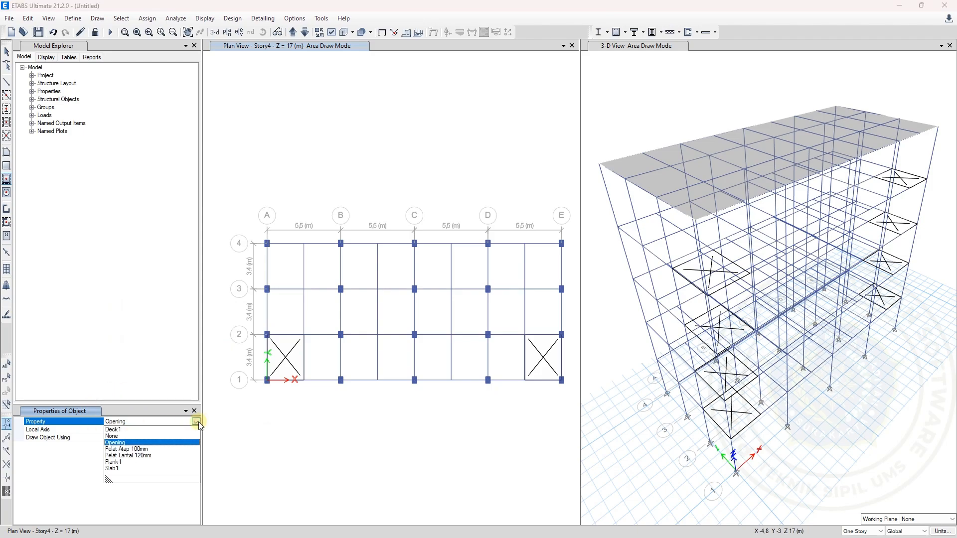
pyautogui.click(149, 455)
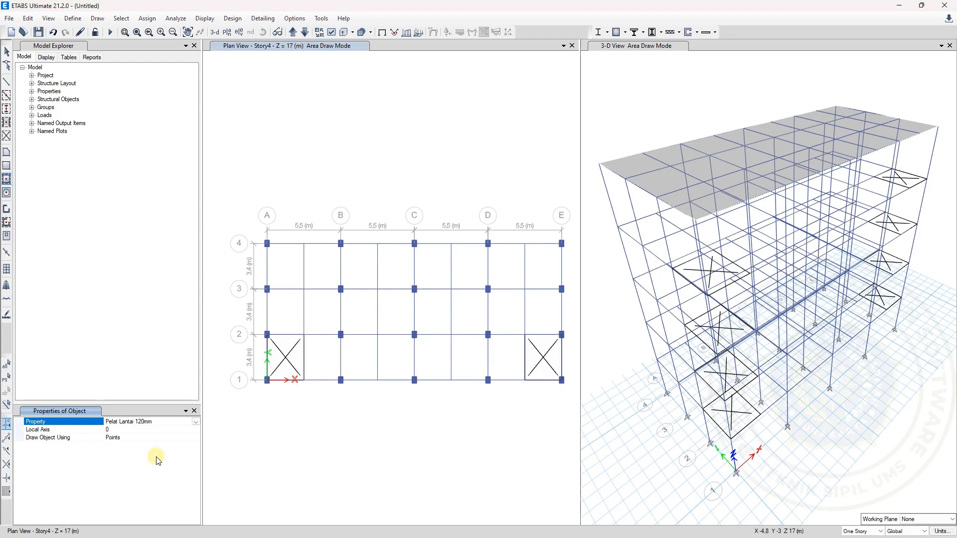
pyautogui.click(305, 33)
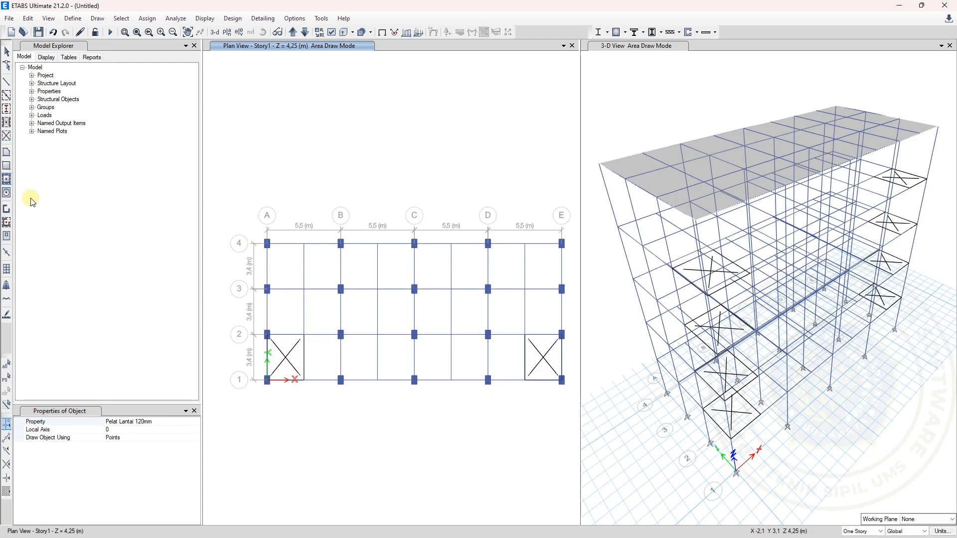
# Draw the Story1 corridor floor as one polygon around the room between grids B–D and 1–3, leaving out both corner openings
pyautogui.click(7, 155)
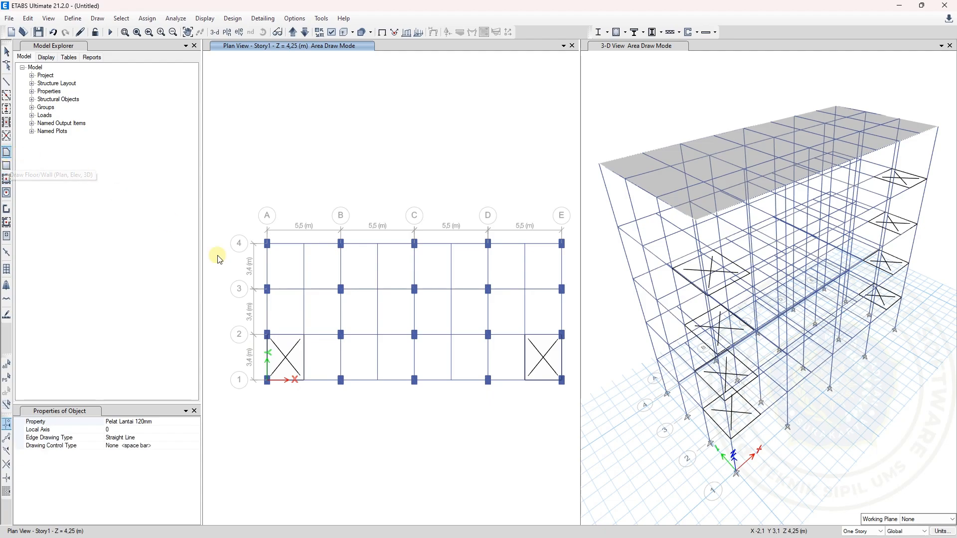
pyautogui.click(304, 381)
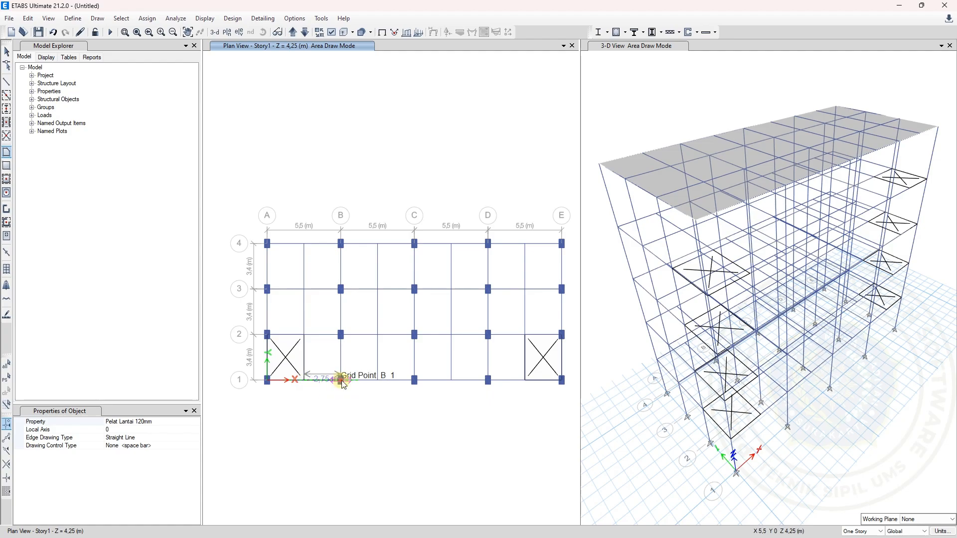
pyautogui.click(341, 380)
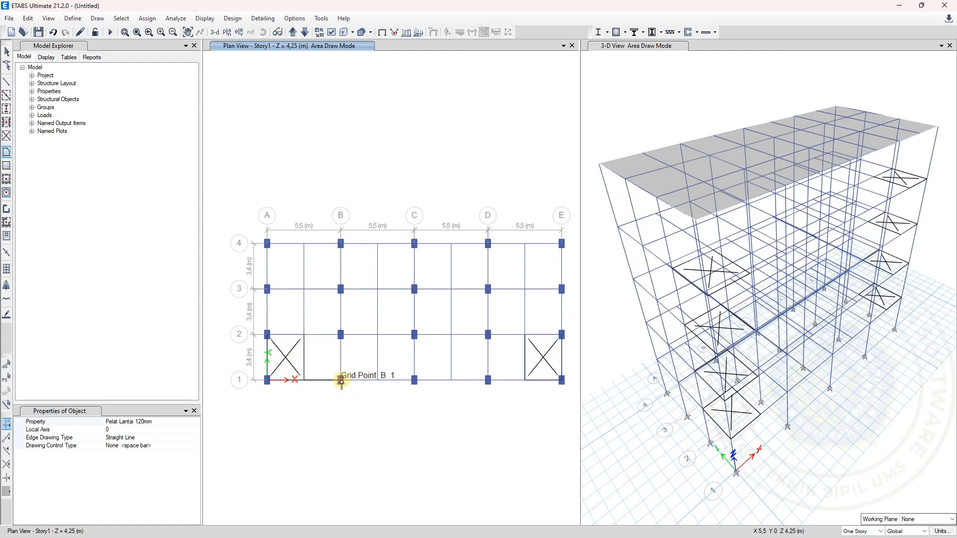
pyautogui.click(342, 289)
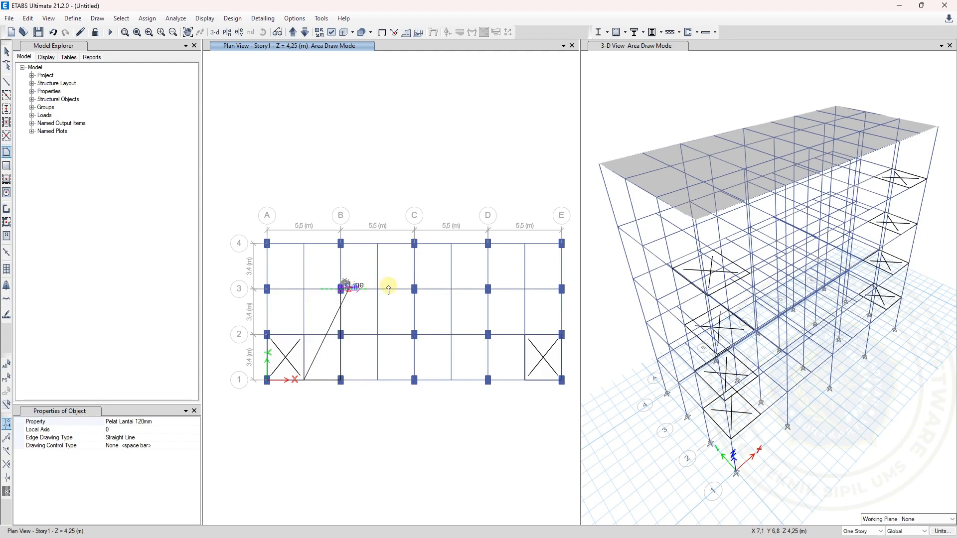
pyautogui.click(488, 289)
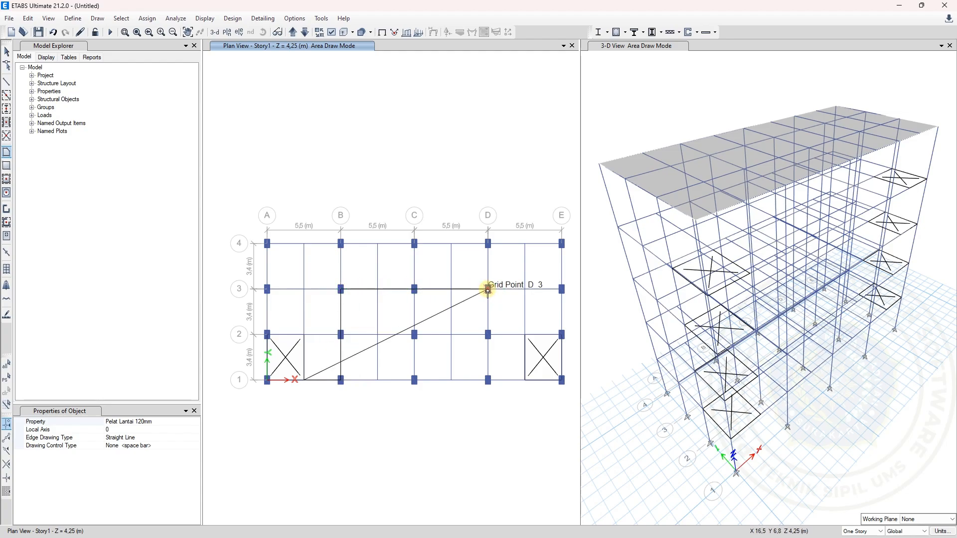
pyautogui.click(488, 381)
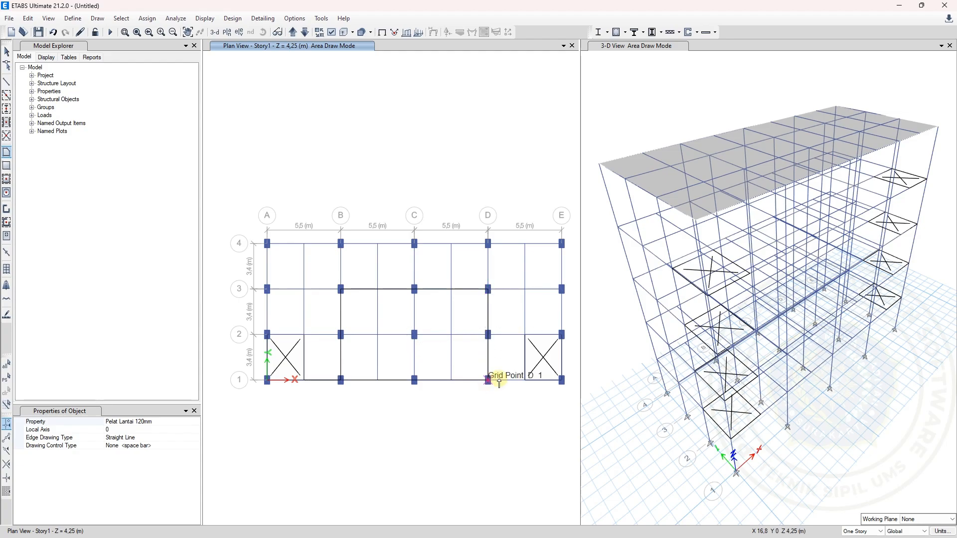
pyautogui.click(526, 381)
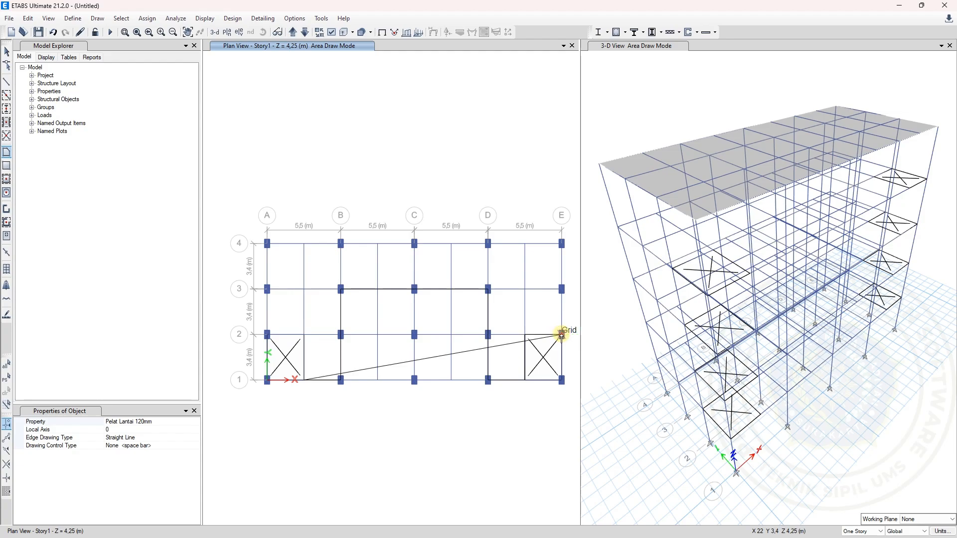
pyautogui.click(562, 244)
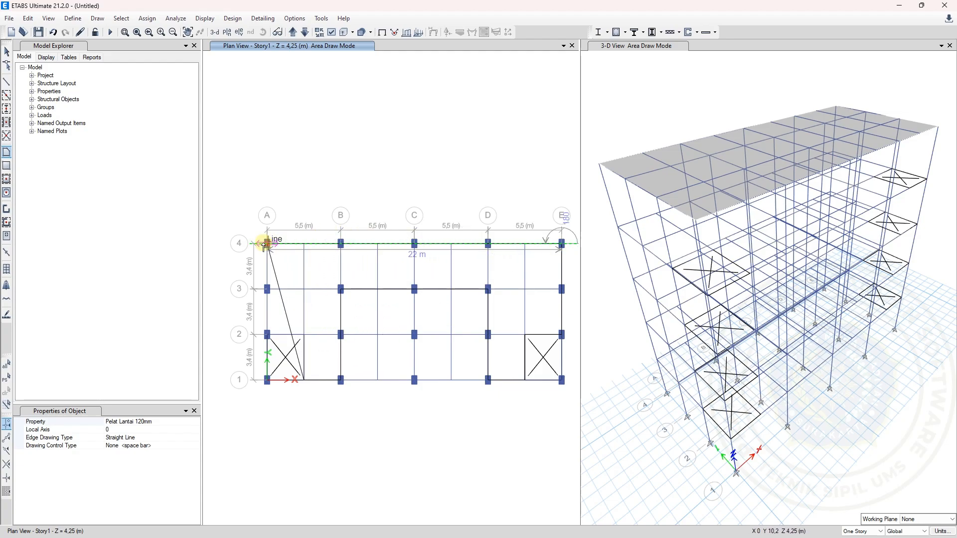
pyautogui.click(268, 244)
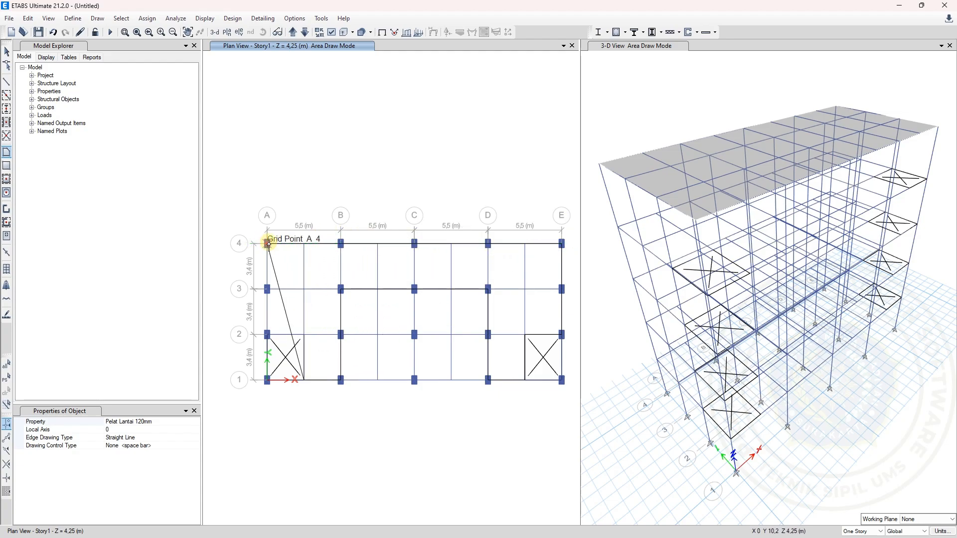
pyautogui.click(267, 335)
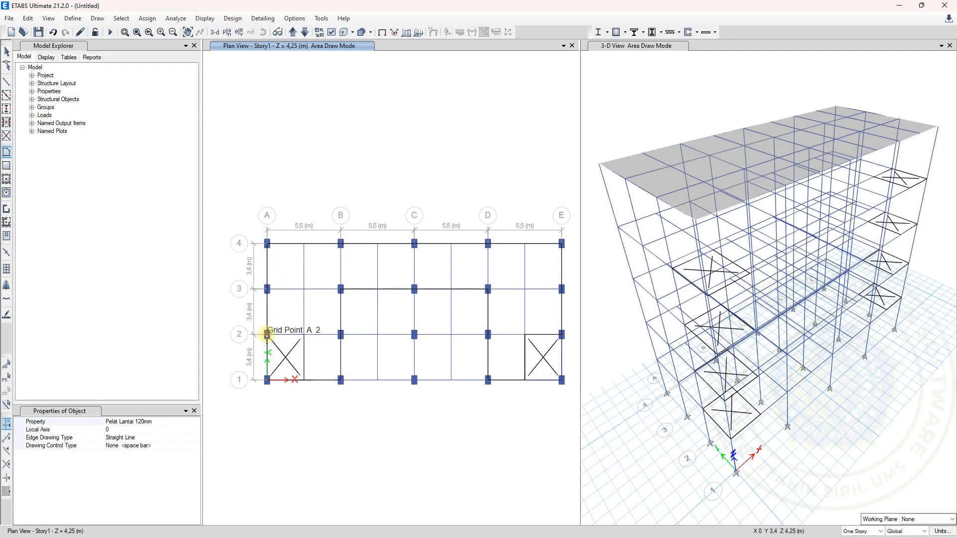
pyautogui.click(304, 334)
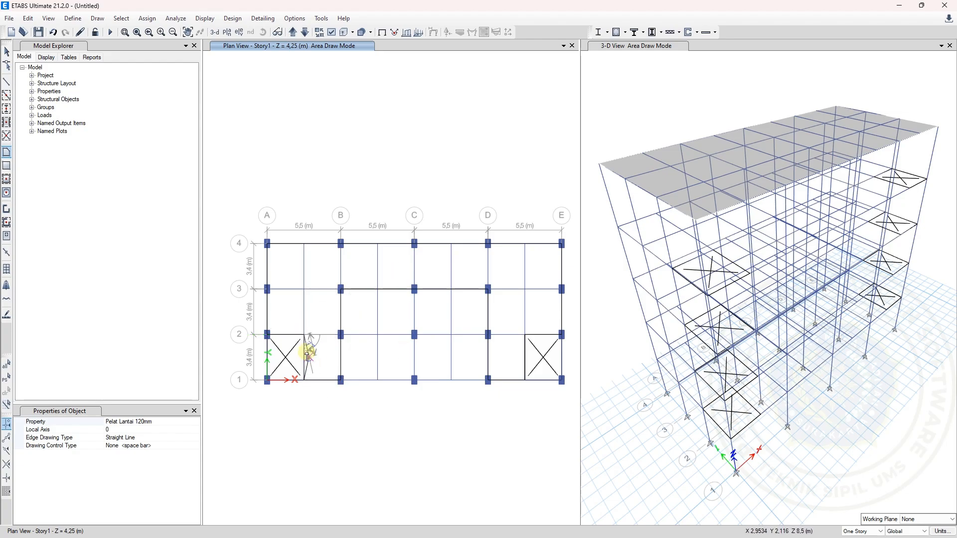
pyautogui.press('Return')
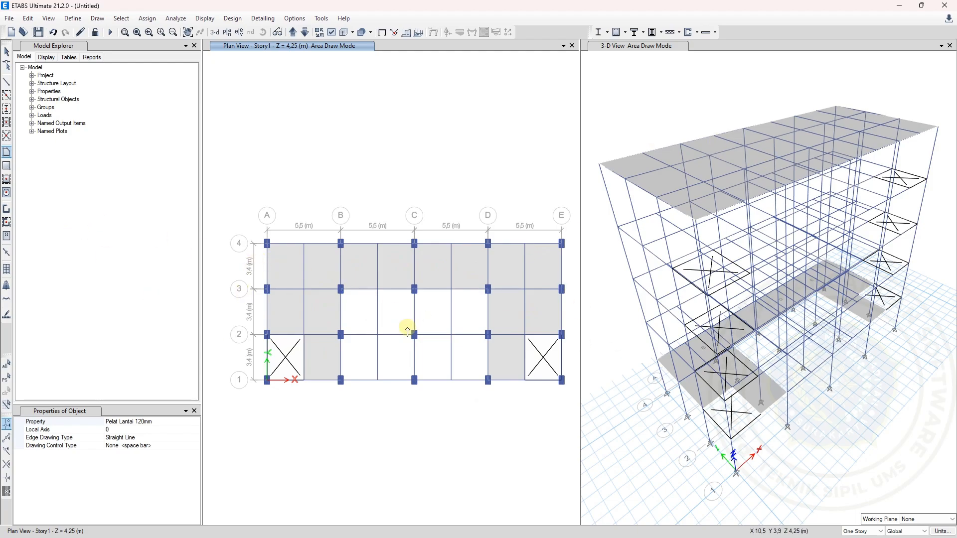
# Draw the Story1 room floor as one Pelat Lantai 120mm polygon between grids B–D and 1–3, and leave drawing mode
pyautogui.click(341, 289)
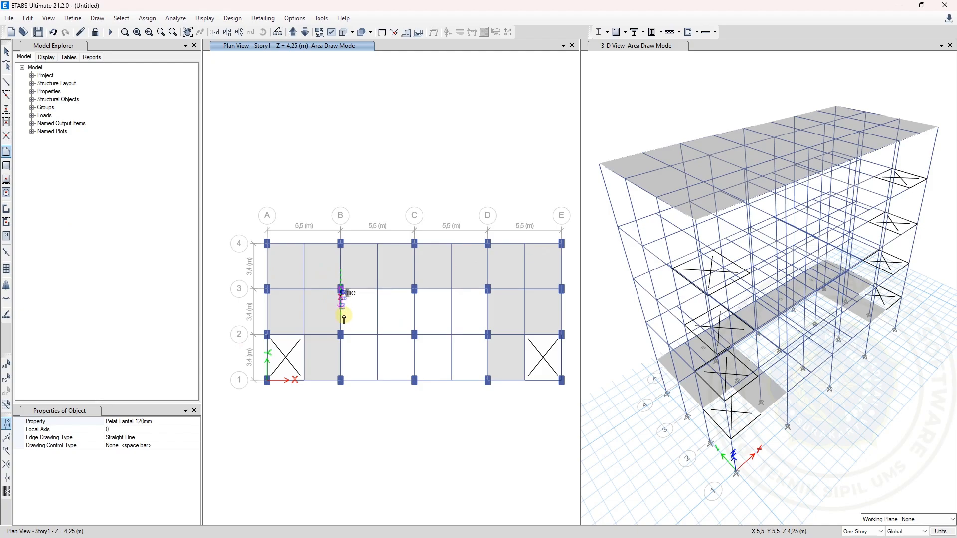
pyautogui.click(341, 380)
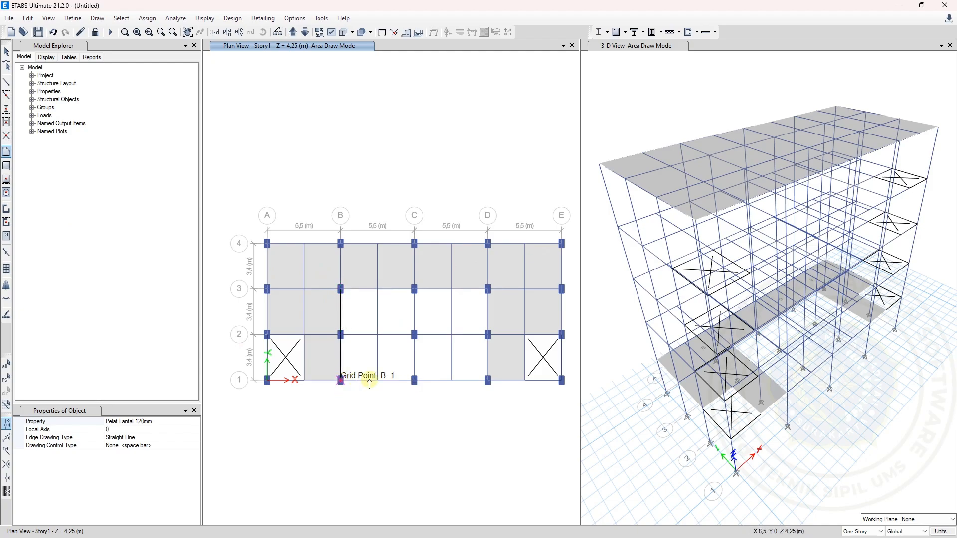
pyautogui.click(489, 380)
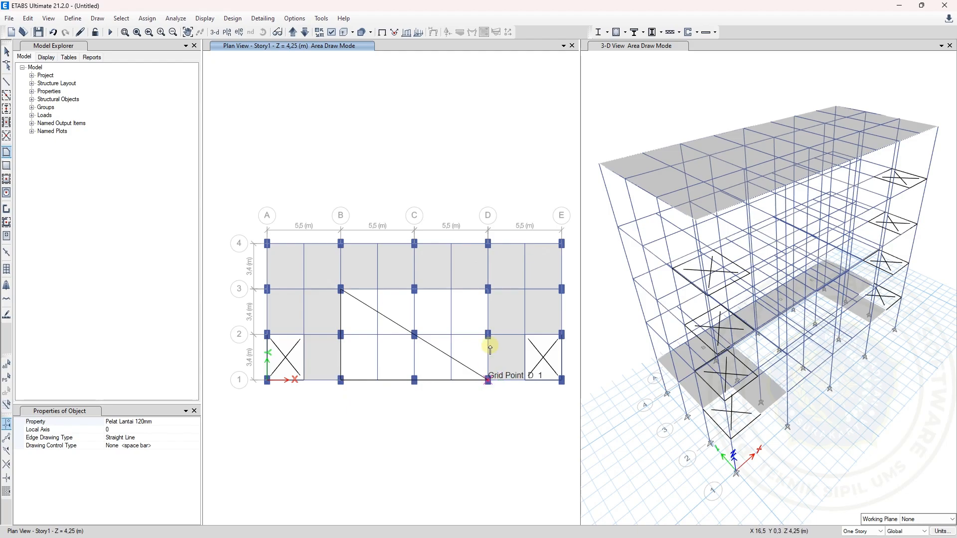
pyautogui.click(488, 290)
pyautogui.press('Return')
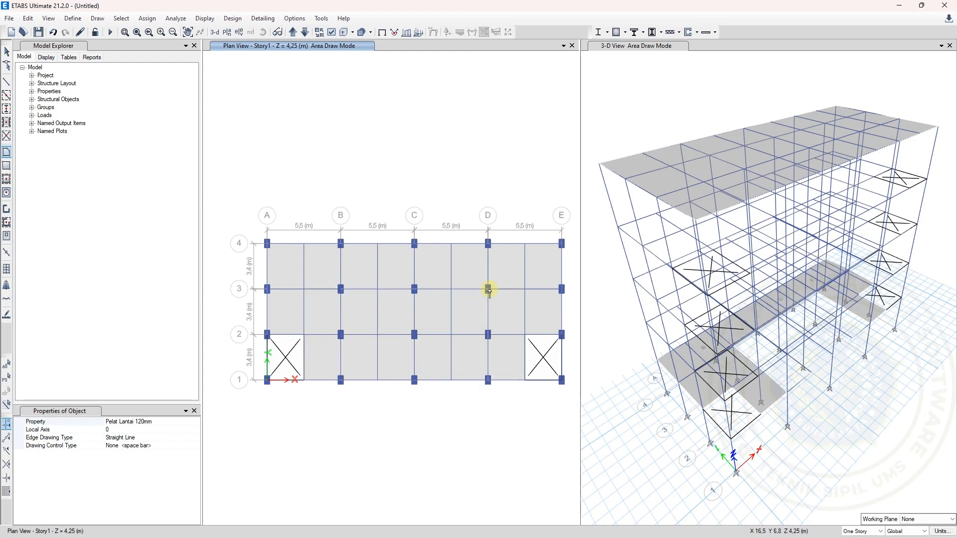
pyautogui.click(6, 52)
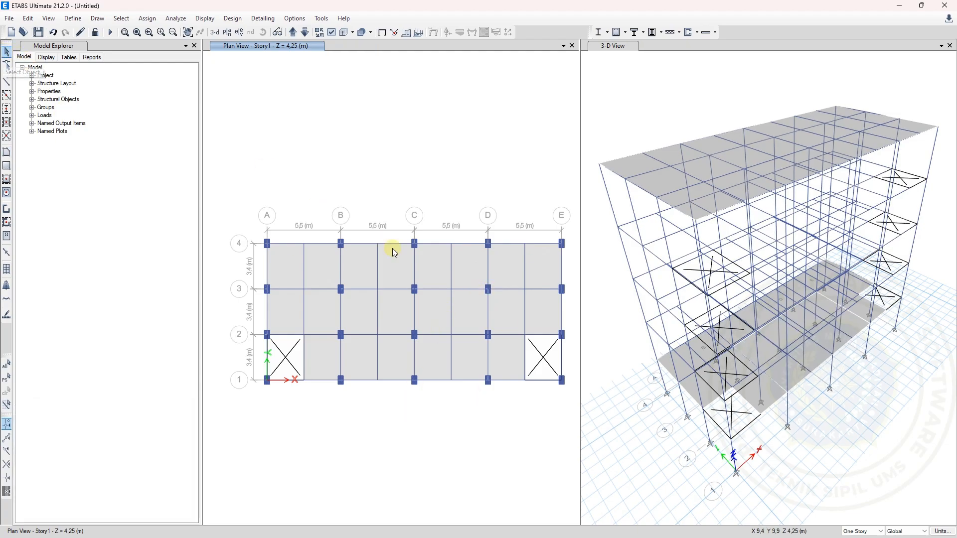
# Select the room and corridor slabs on Story1 in turn to check their separate outlines, and clear the selection
pyautogui.click(396, 310)
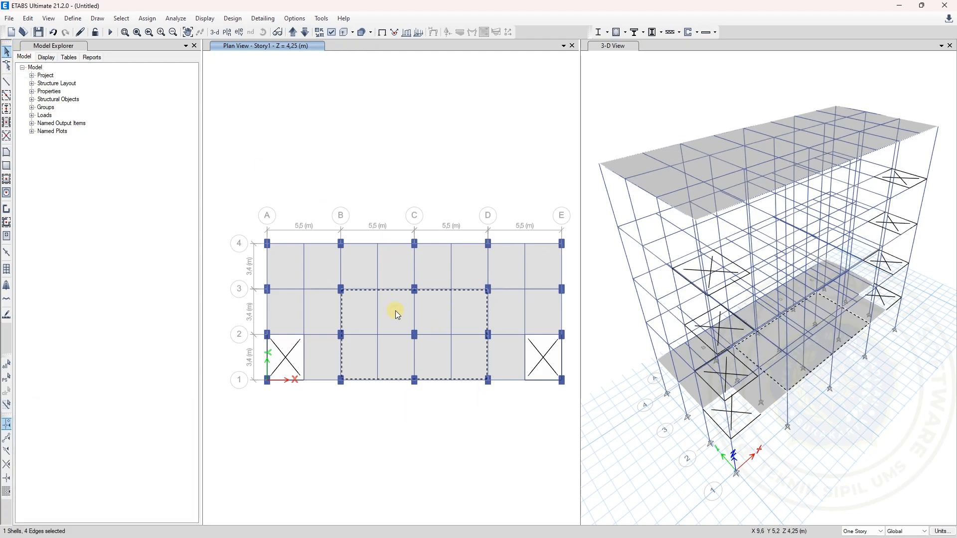
pyautogui.click(389, 259)
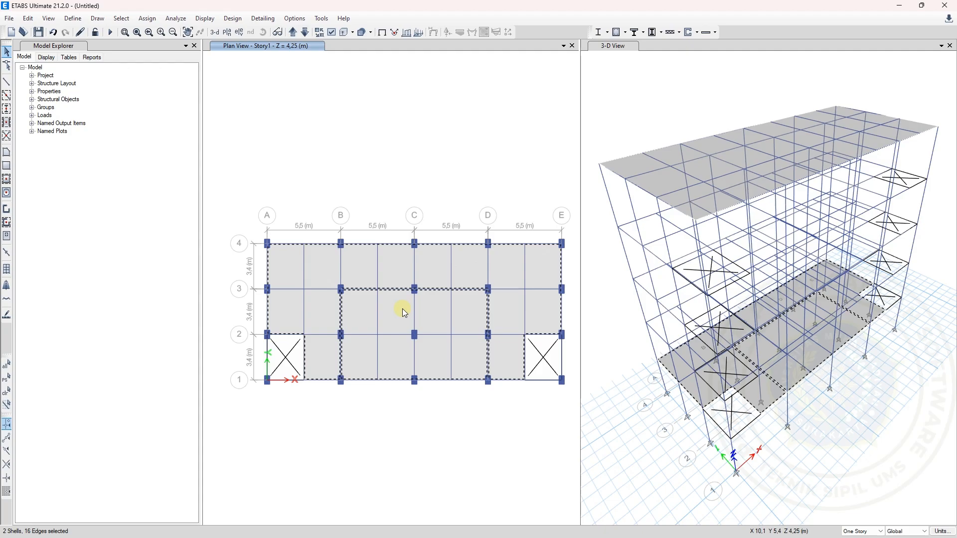
pyautogui.press('Escape')
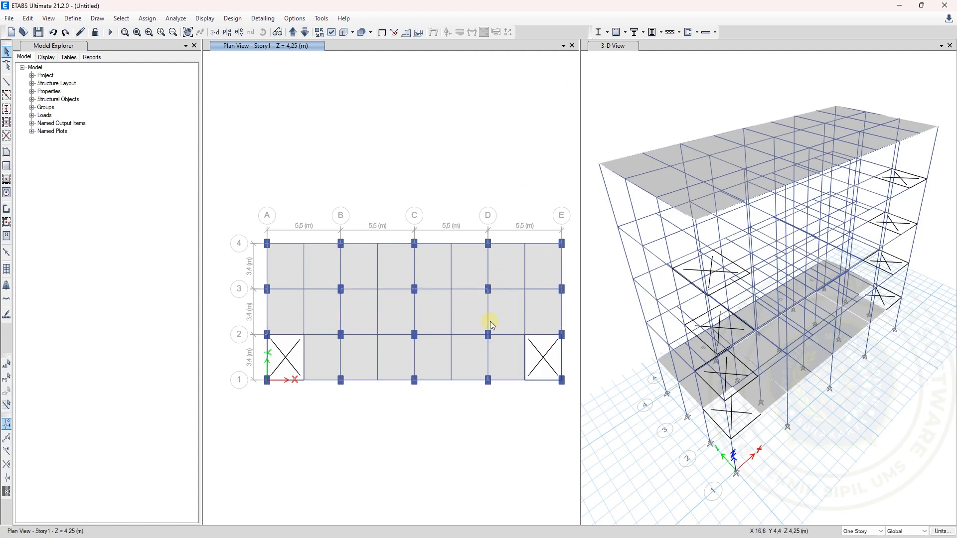
pyautogui.click(462, 313)
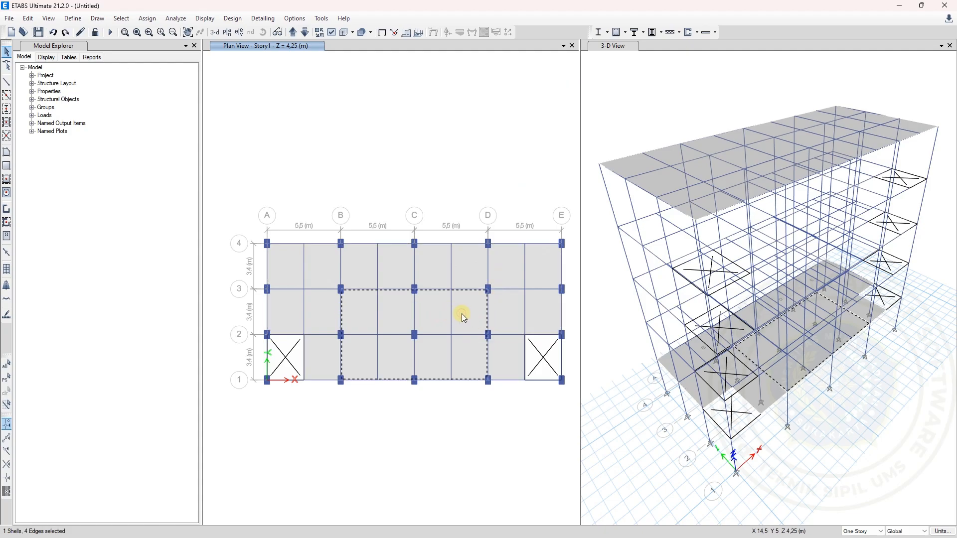
pyautogui.click(465, 270)
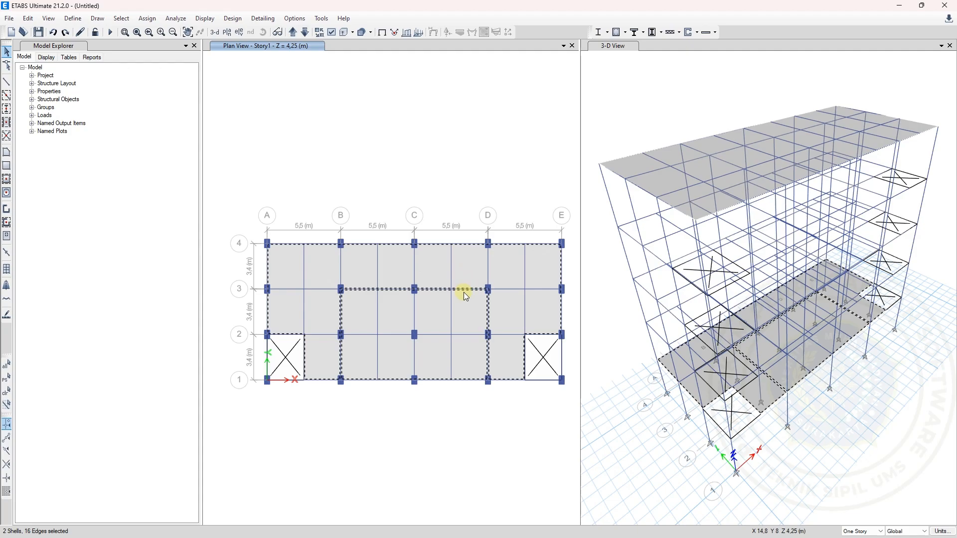
pyautogui.click(463, 293)
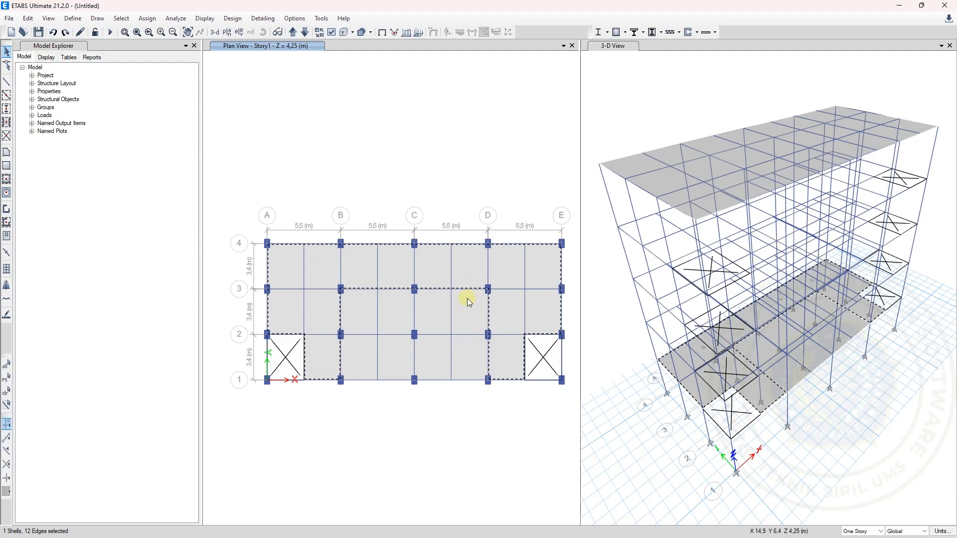
pyautogui.click(468, 272)
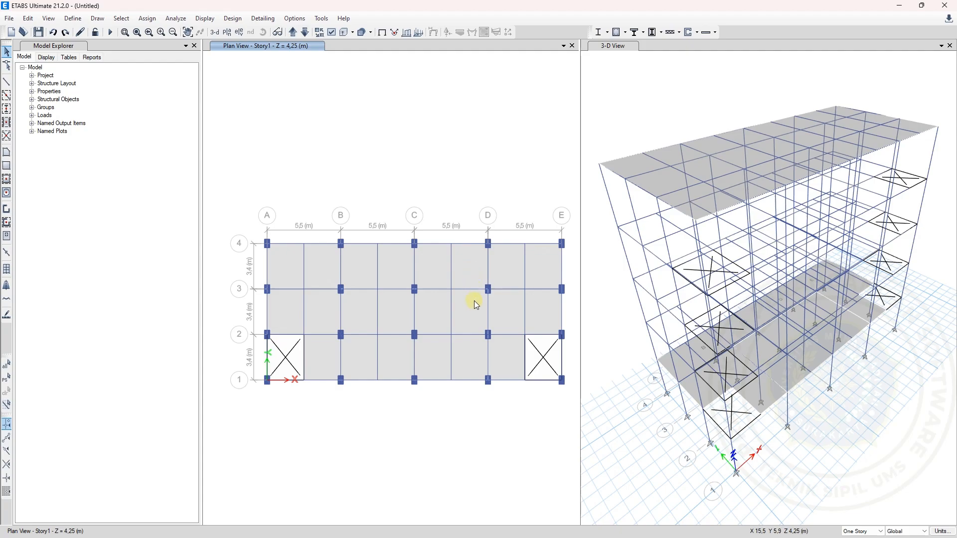
# Replicate the Story1 room and corridor slabs to Story2, Story3 and Story4
pyautogui.click(474, 301)
pyautogui.click(468, 267)
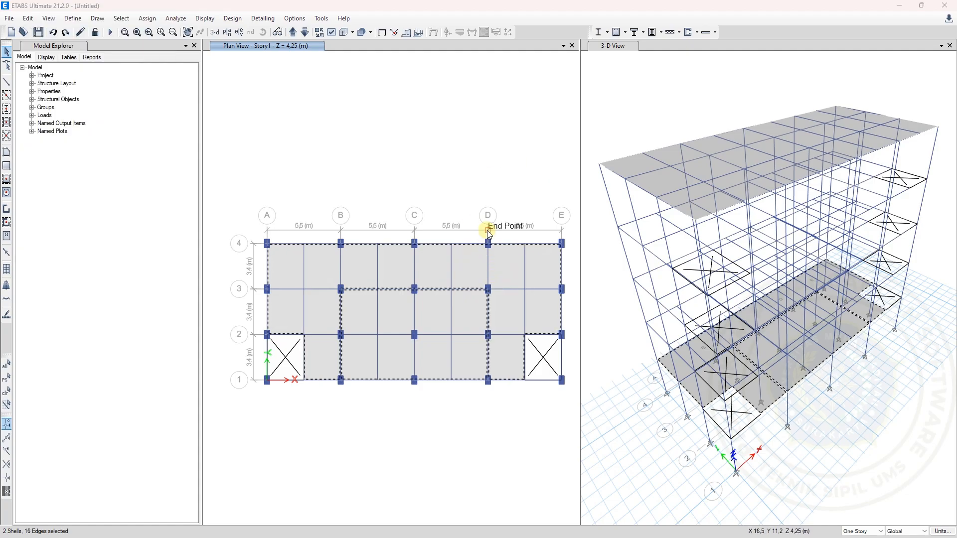
pyautogui.hotkey('ctrl', 'r')
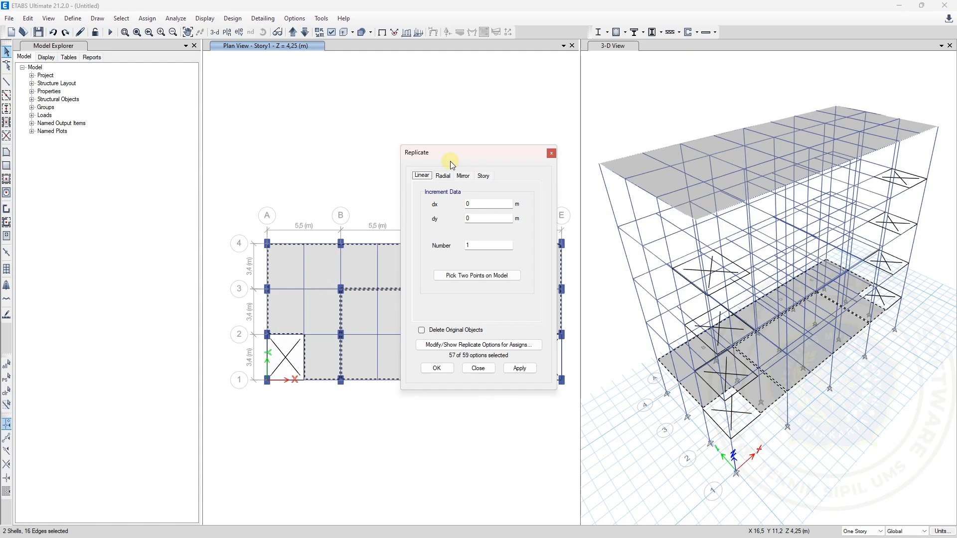
pyautogui.click(481, 177)
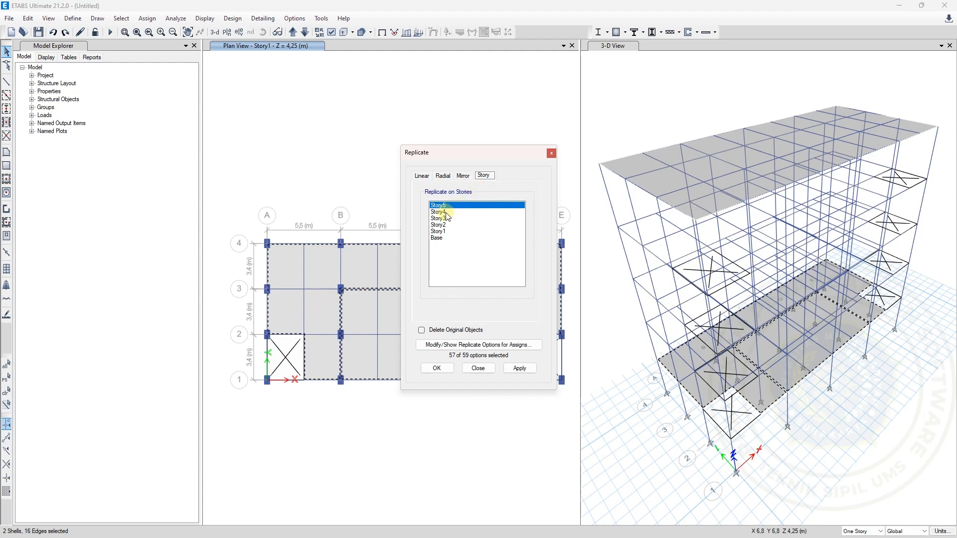
pyautogui.moveTo(457, 212); pyautogui.dragTo(444, 223)
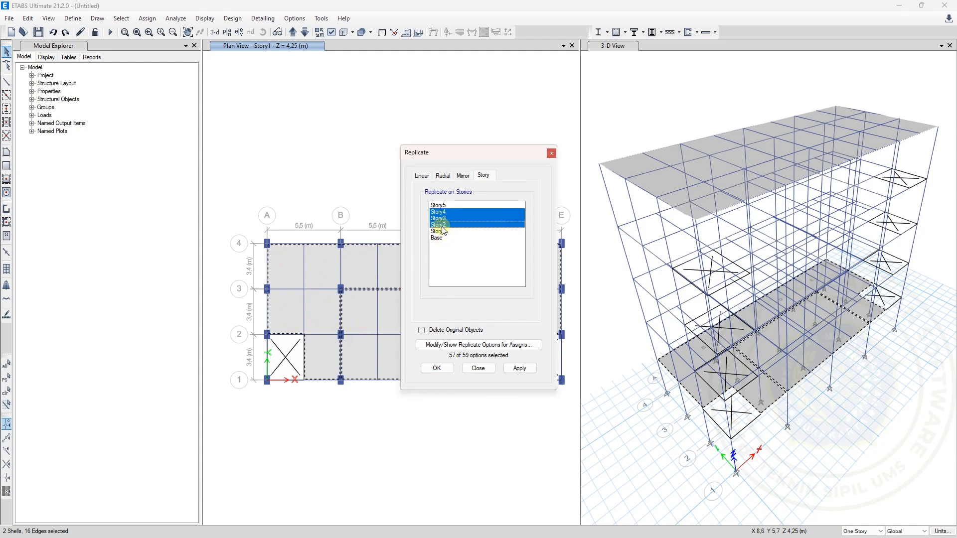
pyautogui.click(508, 369)
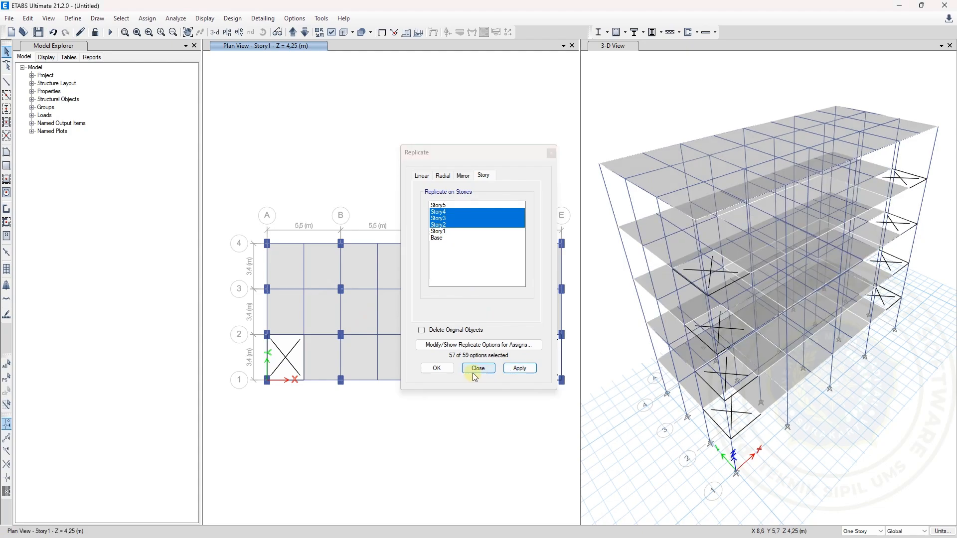
pyautogui.click(442, 369)
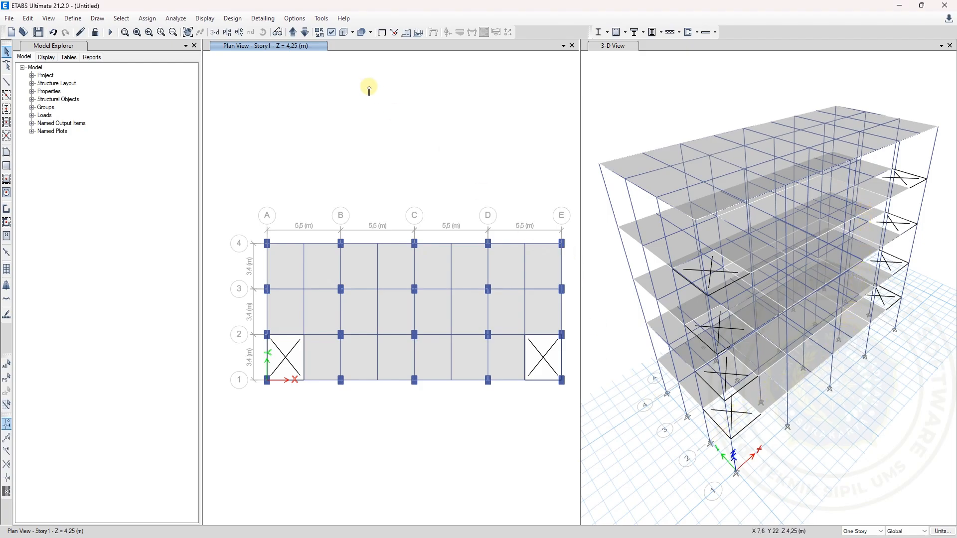
pyautogui.click(6, 52)
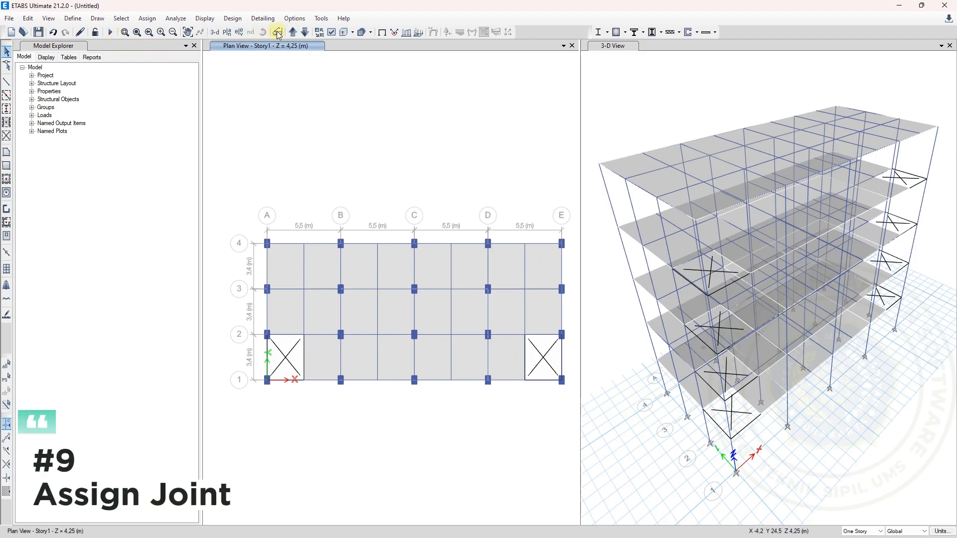
# Switch the plan view to the Base level using the default story-level plan
pyautogui.click(229, 33)
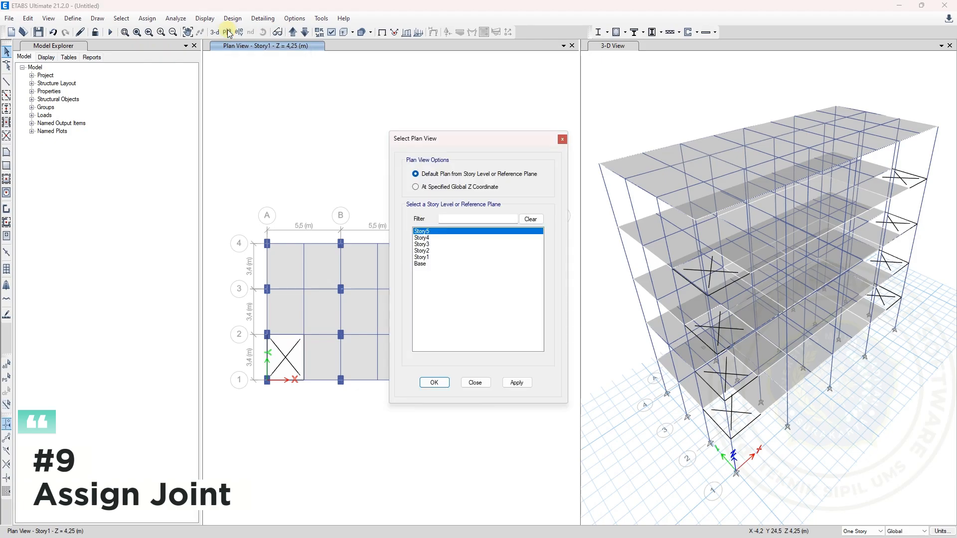
pyautogui.click(422, 264)
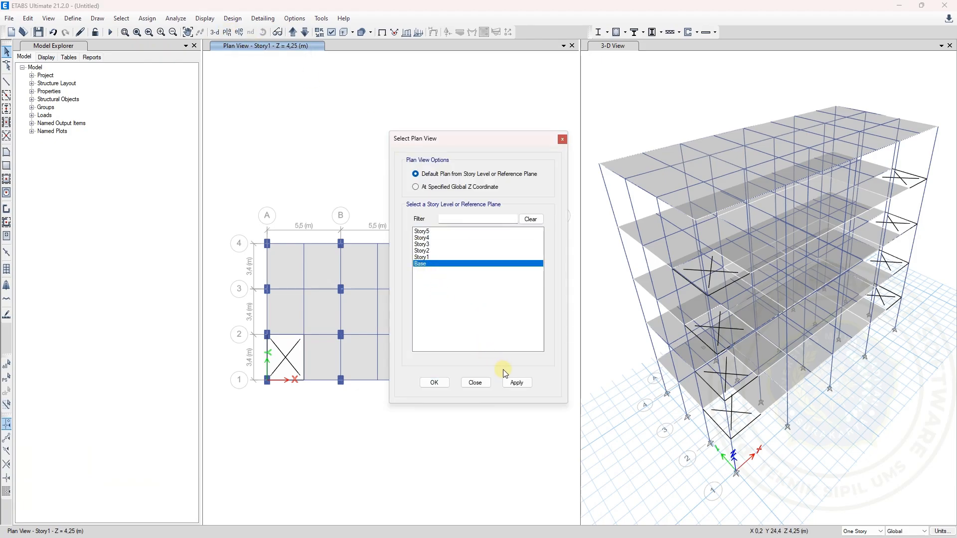
pyautogui.click(515, 385)
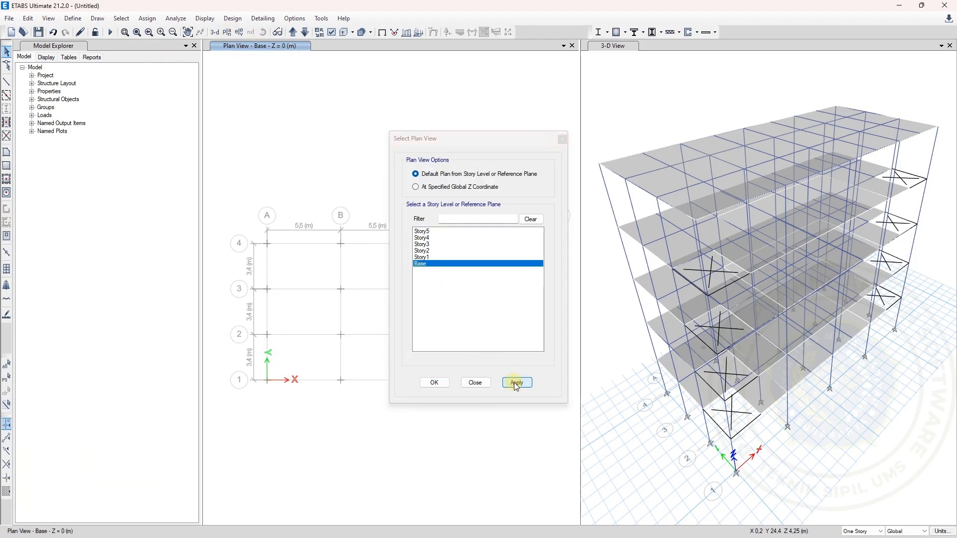
pyautogui.click(448, 385)
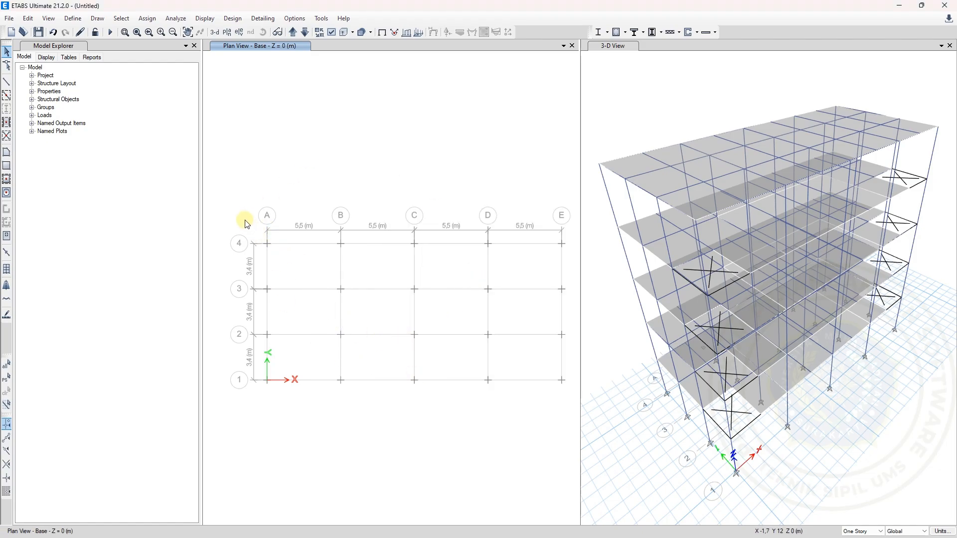
# Assign fixed restraints to all Base joints, restraining translation in and rotation about X, Y and Z
pyautogui.moveTo(234, 211); pyautogui.dragTo(572, 394)
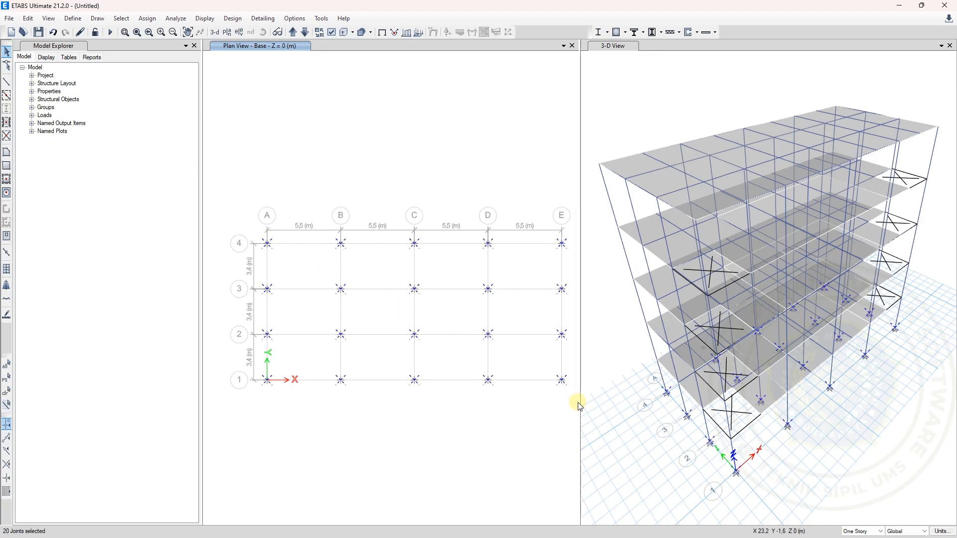
pyautogui.click(147, 18)
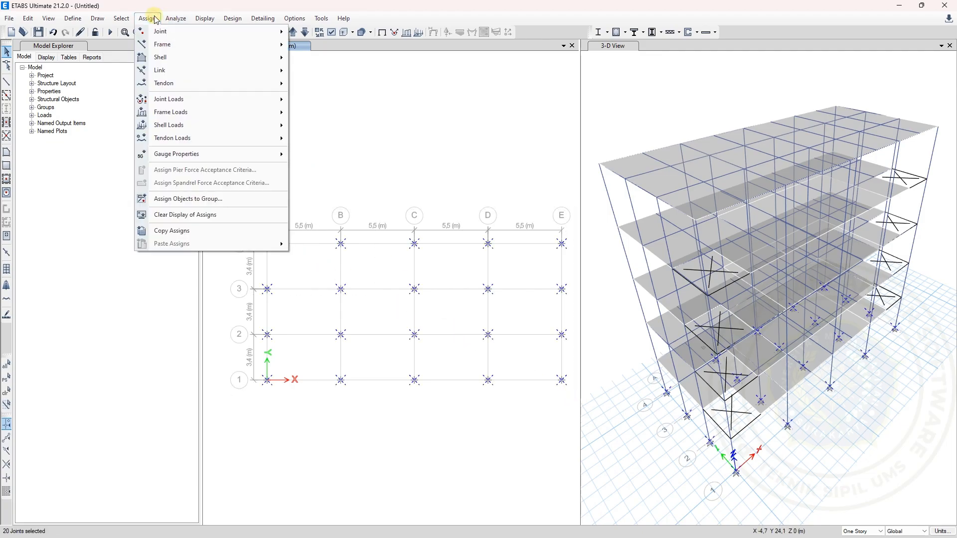
pyautogui.moveTo(147, 18)
pyautogui.moveTo(225, 34)
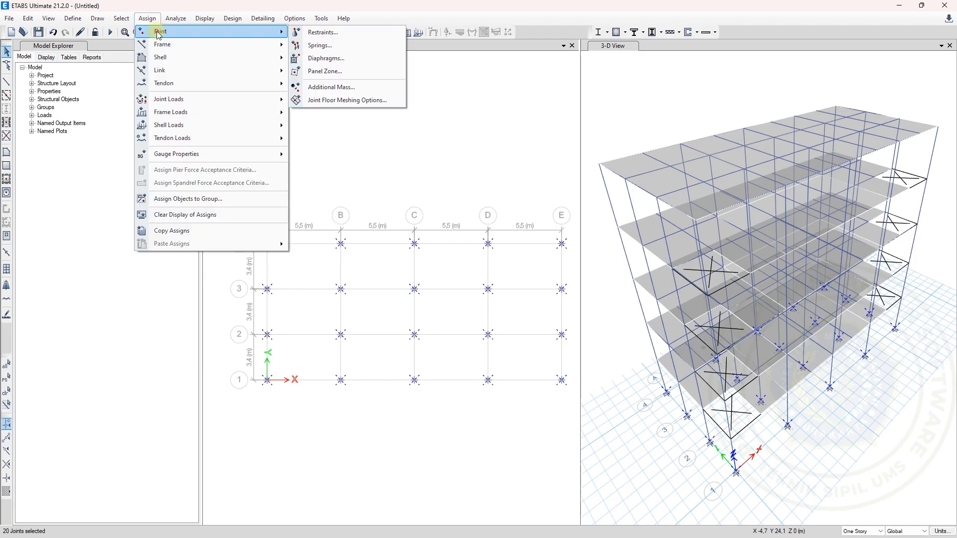
pyautogui.click(321, 32)
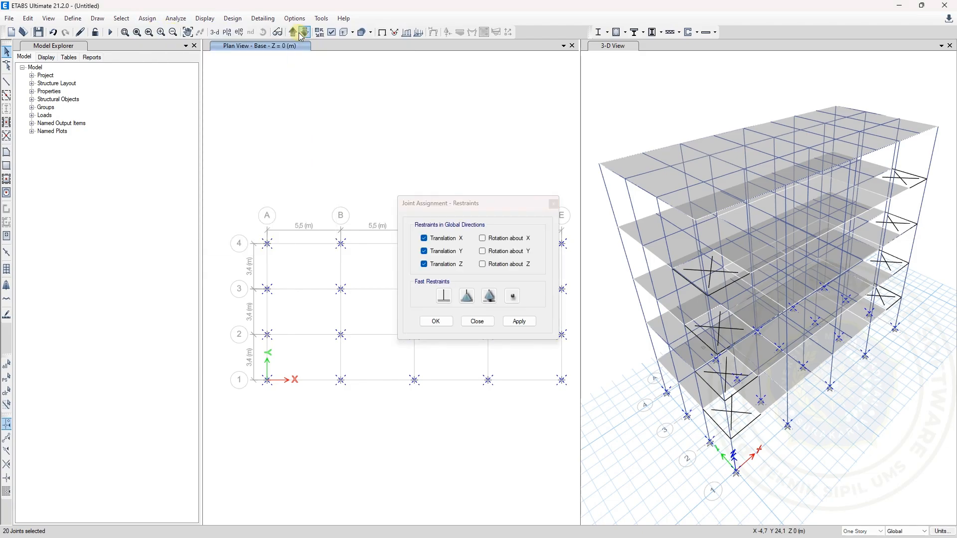
pyautogui.moveTo(489, 199); pyautogui.dragTo(433, 168)
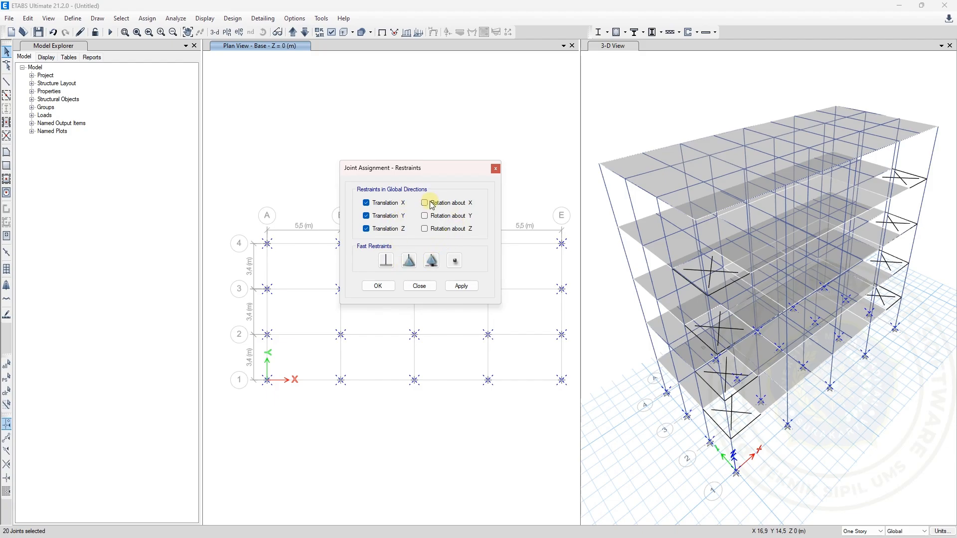
pyautogui.click(439, 222)
pyautogui.click(436, 228)
pyautogui.click(425, 216)
pyautogui.click(425, 203)
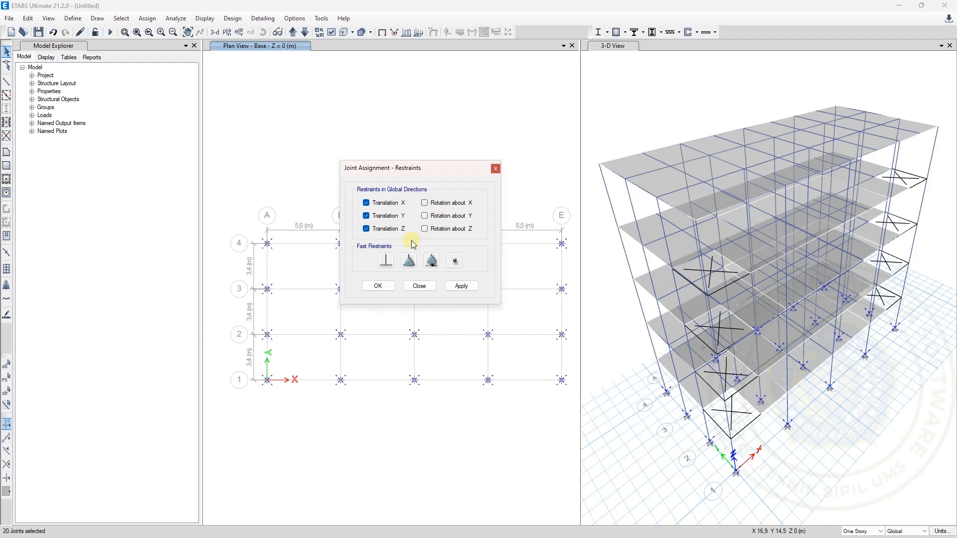
pyautogui.click(387, 261)
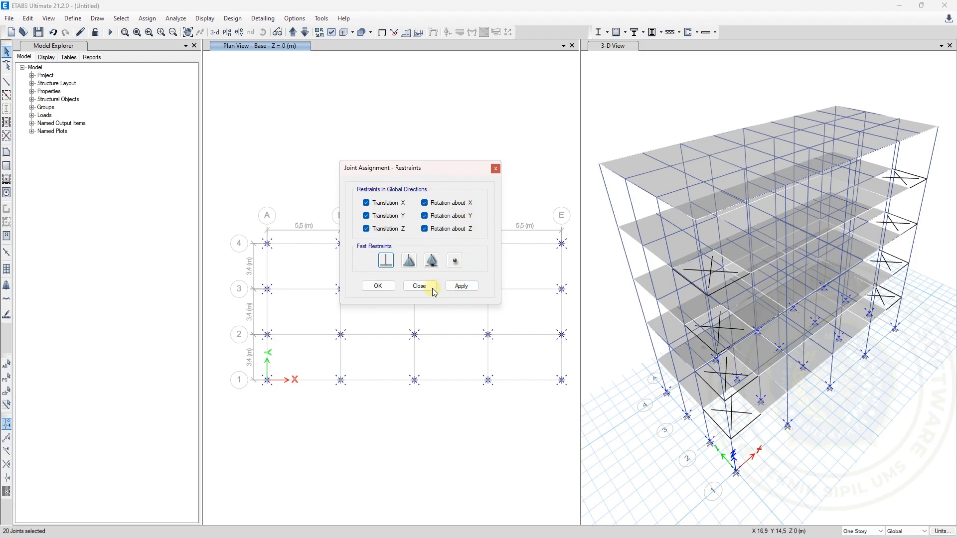
pyautogui.click(448, 287)
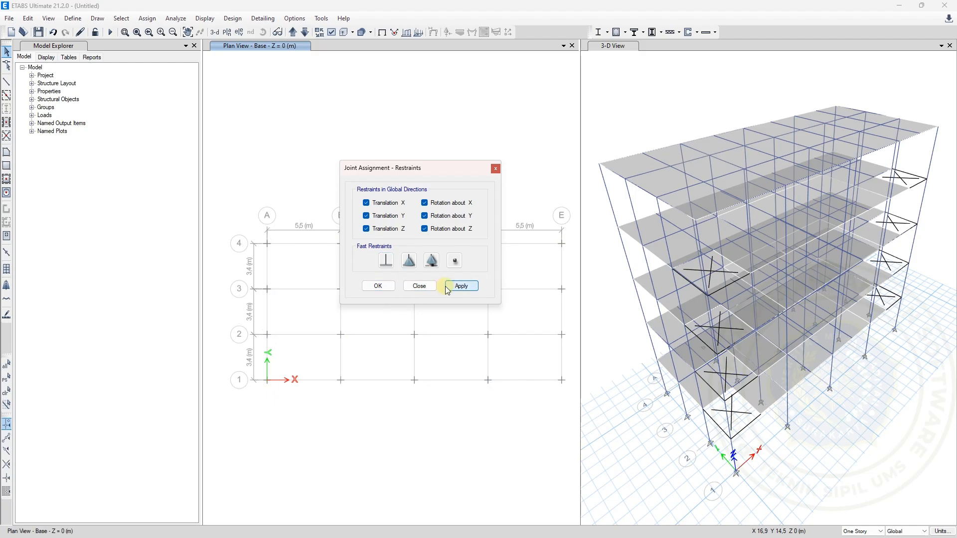
pyautogui.click(379, 287)
pyautogui.click(378, 288)
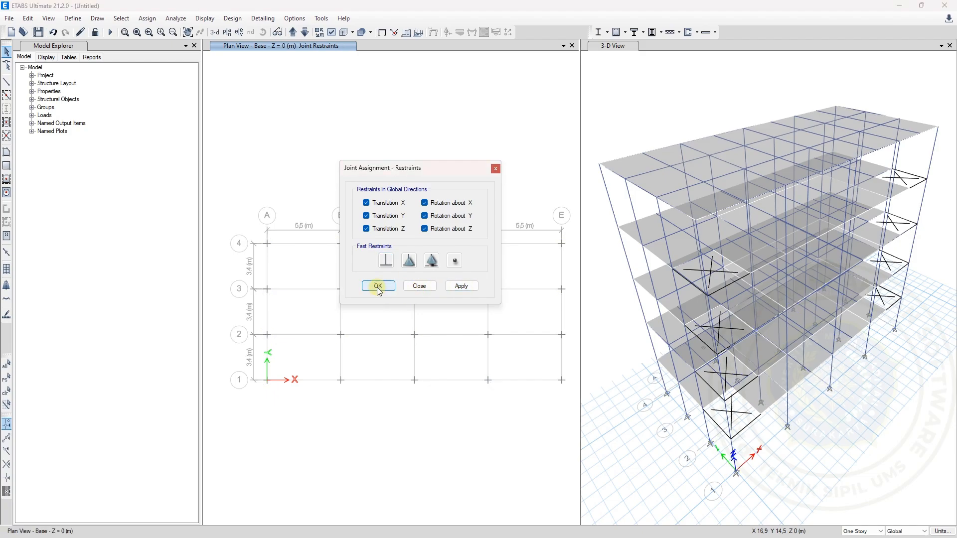